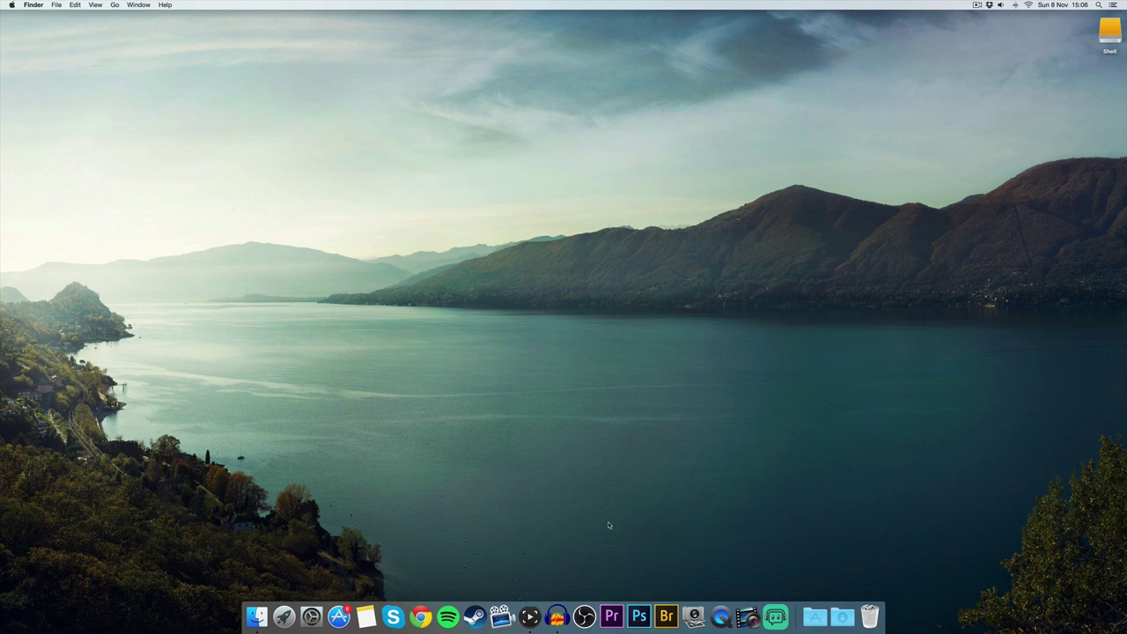
- Launch Photoshop and open the template thumbnail.psd from the Assets Thumbnail folder on the Shell drive
{"action": "left_click", "coordinate": [640, 617]}
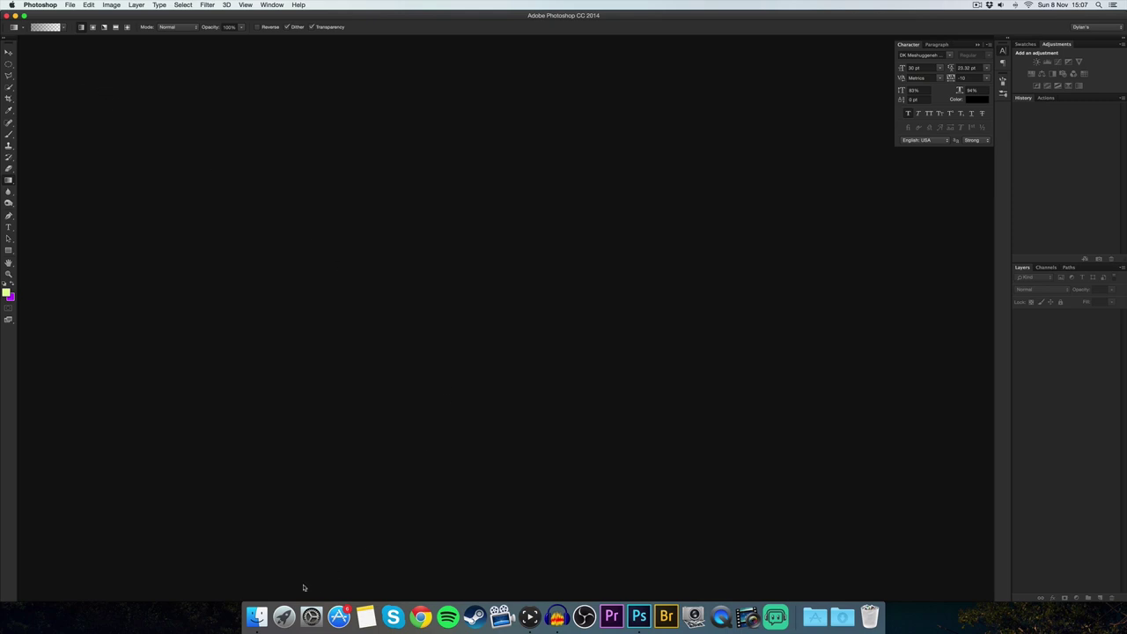
{"action": "left_click", "coordinate": [256, 616]}
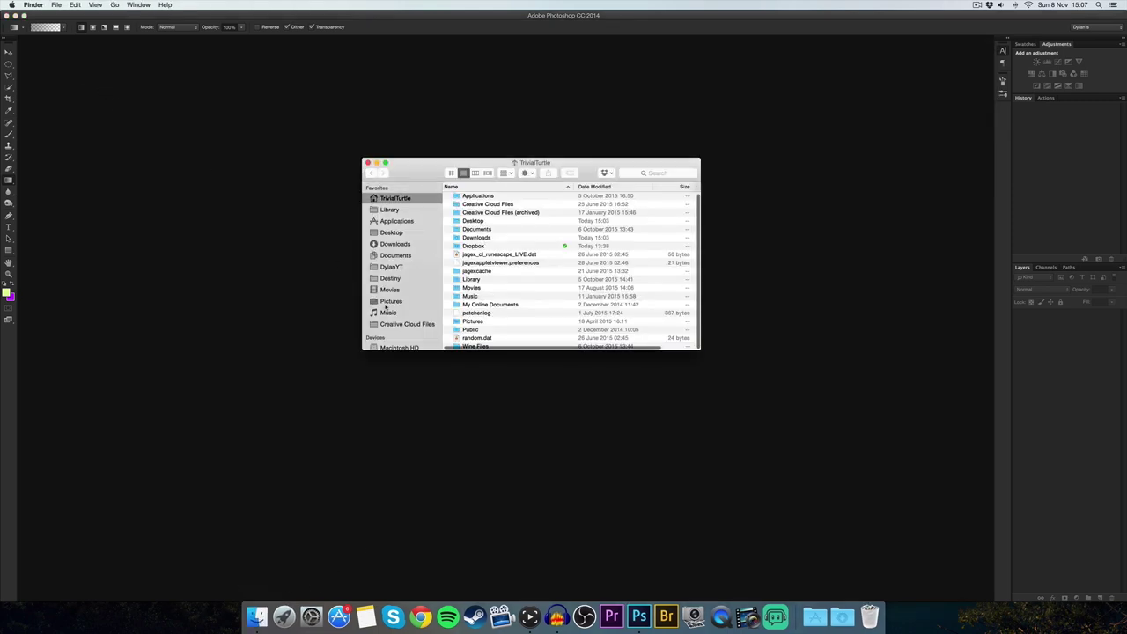
{"action": "scroll", "coordinate": [384, 306], "scroll_direction": "down", "scroll_amount": 3}
{"action": "left_click", "coordinate": [387, 284]}
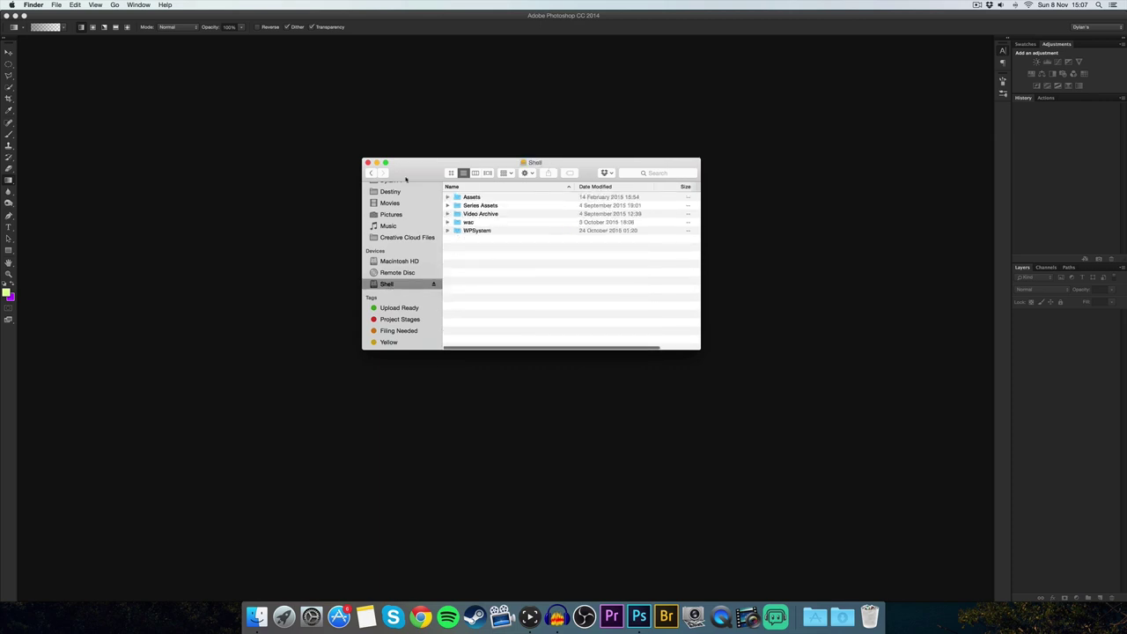
{"action": "left_click", "coordinate": [448, 197]}
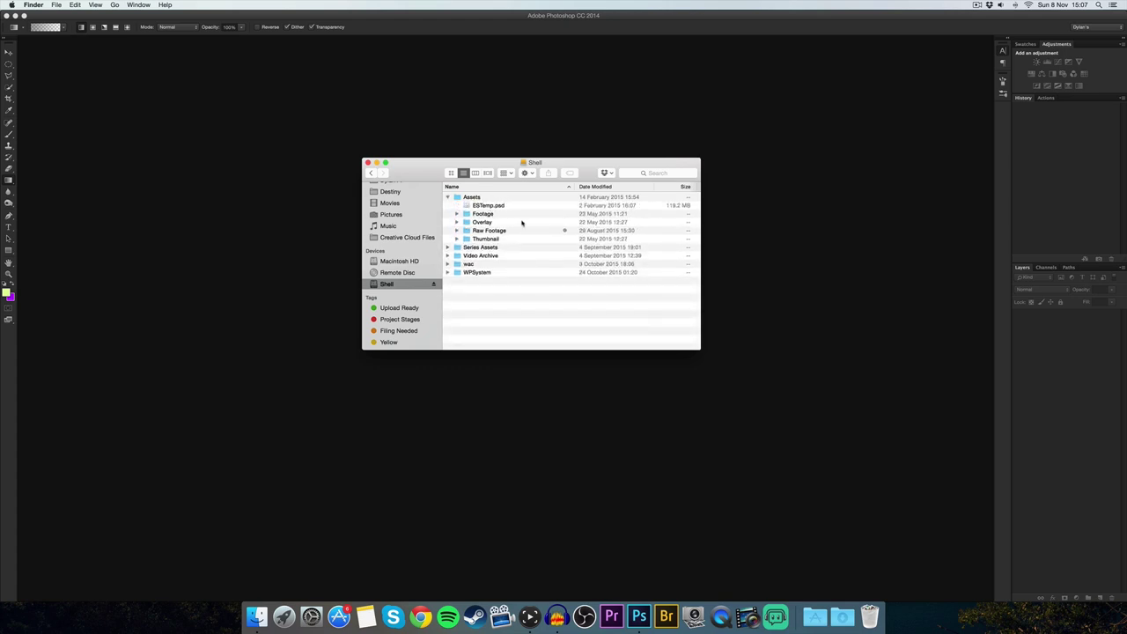
{"action": "left_click", "coordinate": [457, 239]}
{"action": "double_click", "coordinate": [502, 247]}
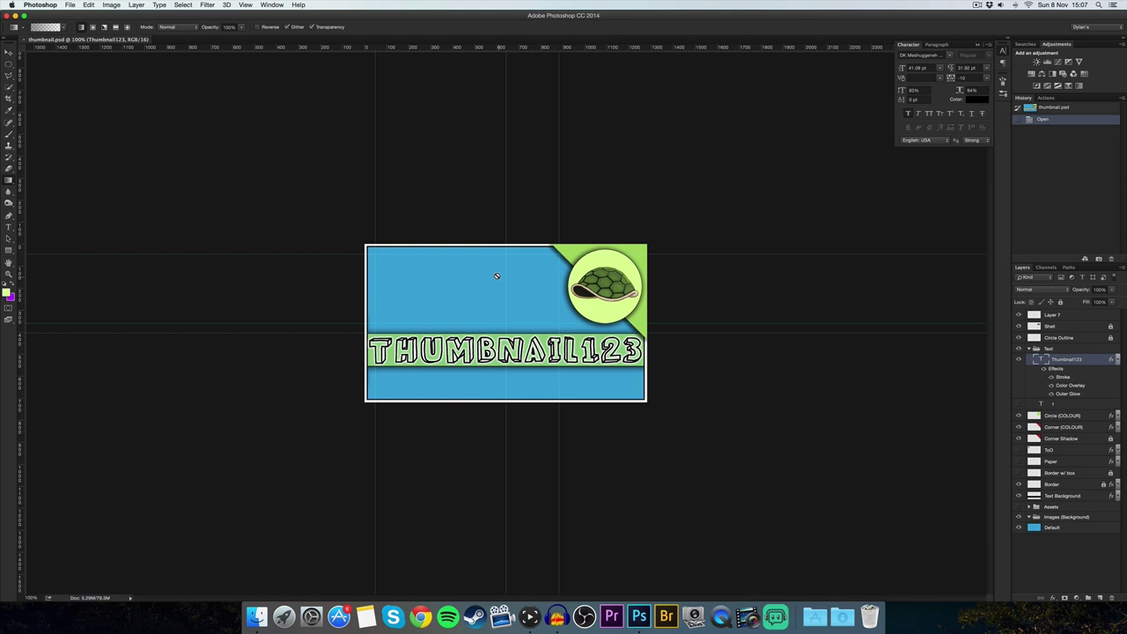
{"action": "key", "text": "t"}
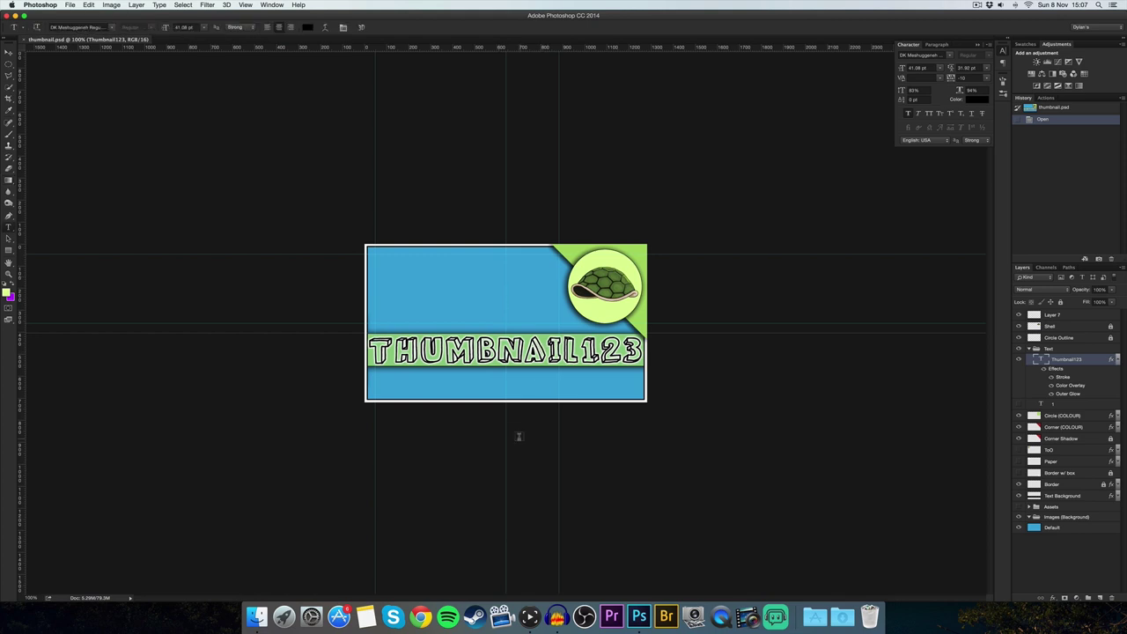
- Browse in Finder to the Thumbnail folder inside the Trials project under Destiny
{"action": "left_click", "coordinate": [256, 616]}
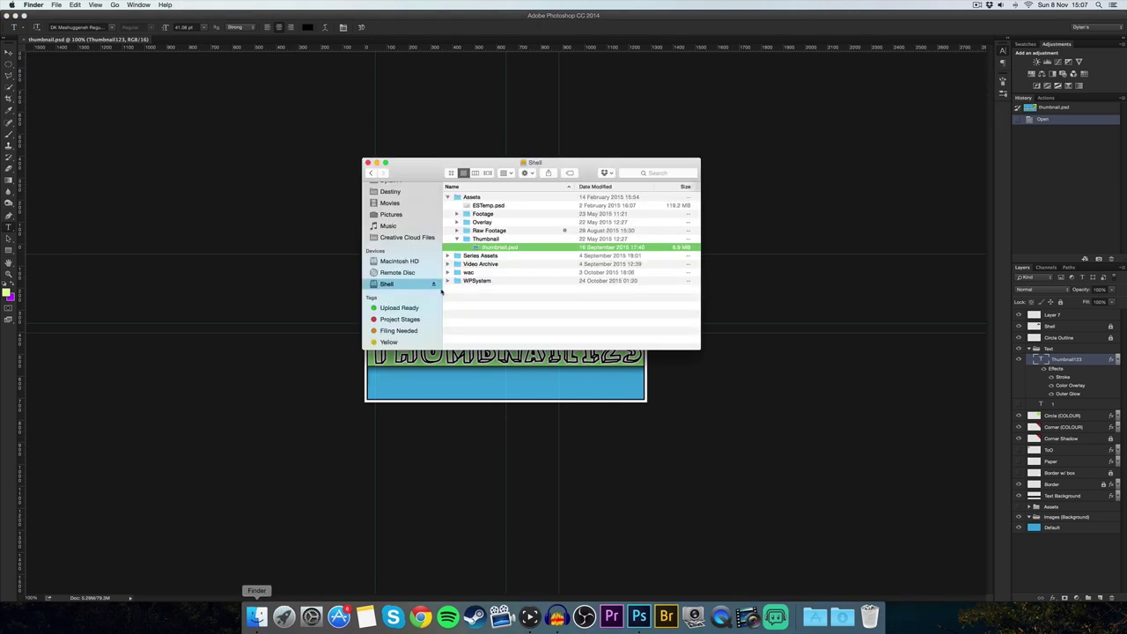
{"action": "scroll", "coordinate": [393, 211], "scroll_direction": "up", "scroll_amount": 3}
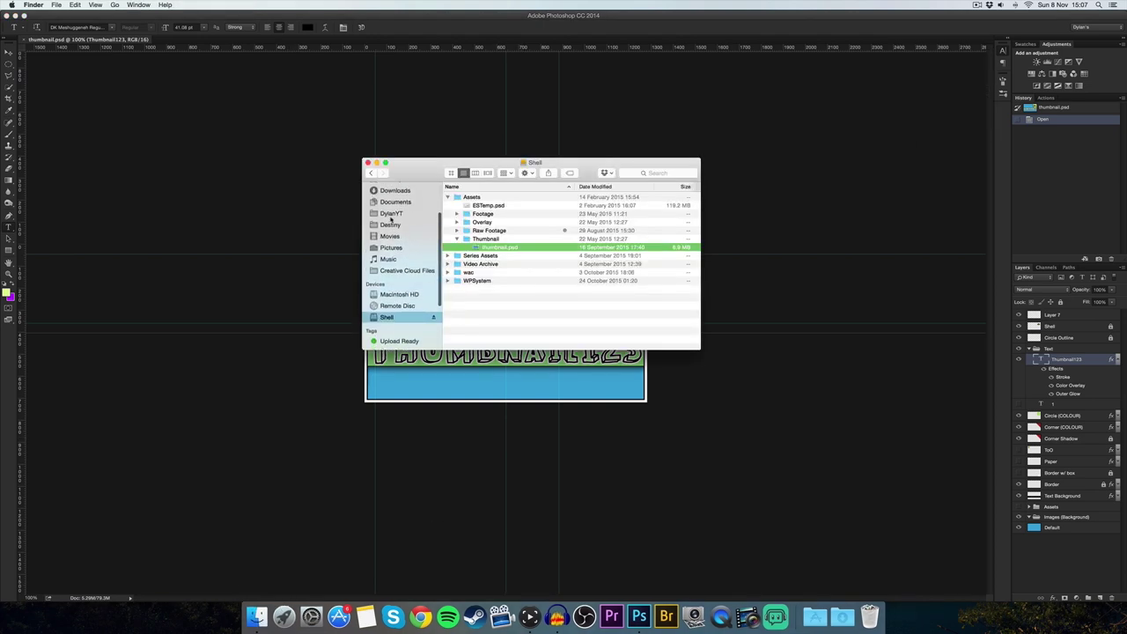
{"action": "scroll", "coordinate": [392, 208], "scroll_direction": "up", "scroll_amount": 2}
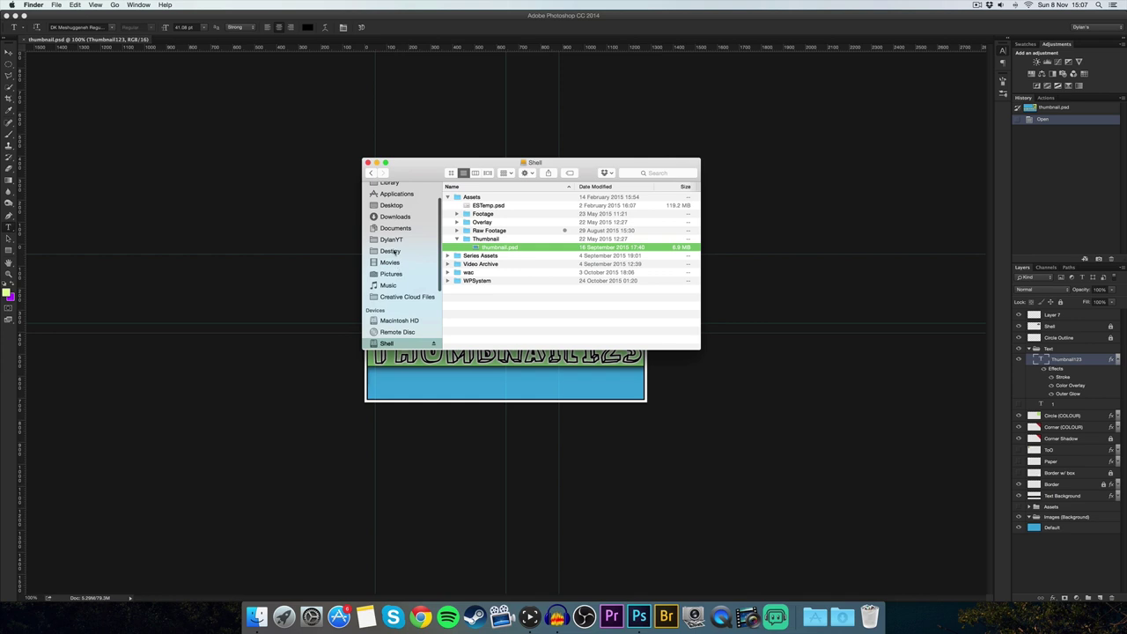
{"action": "left_click", "coordinate": [394, 253]}
{"action": "double_click", "coordinate": [474, 197]}
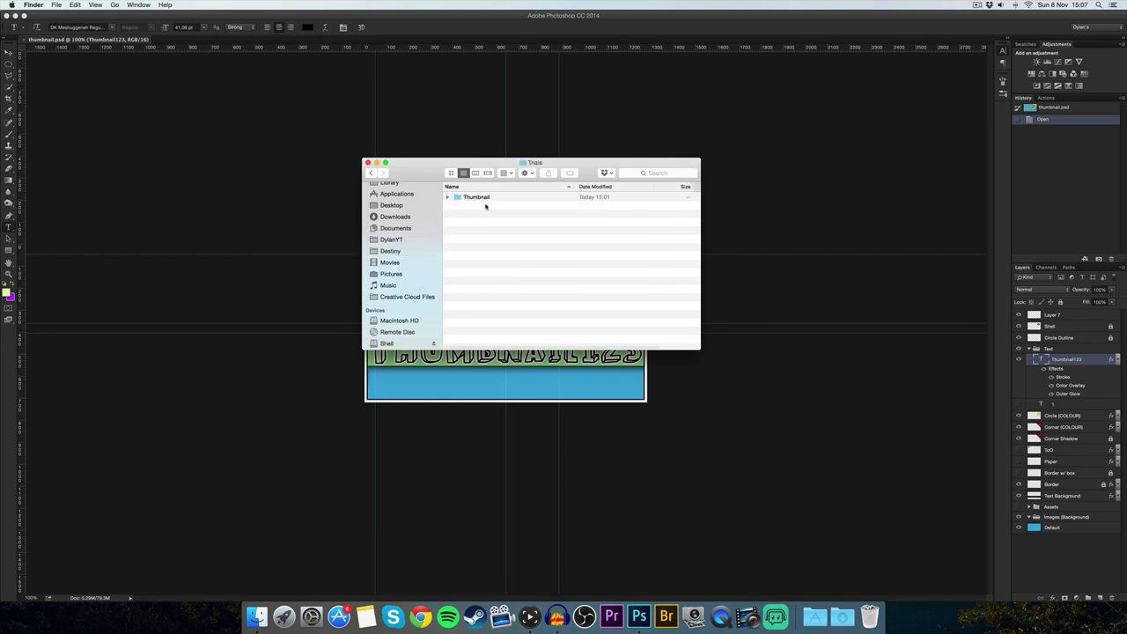
{"action": "double_click", "coordinate": [475, 197]}
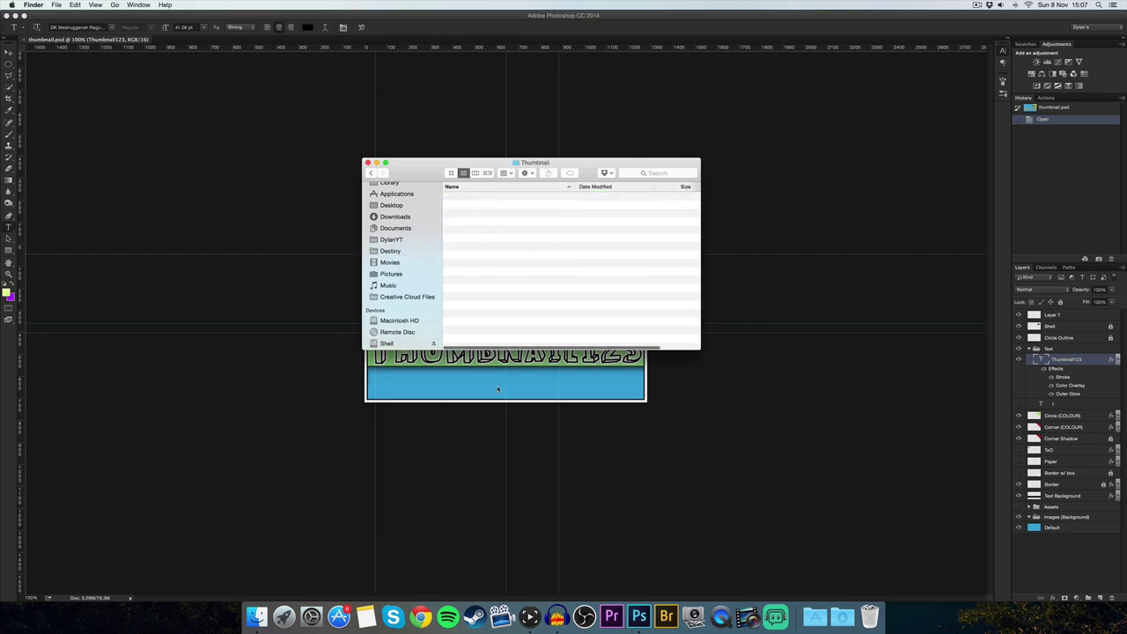
- Copy thumbnail.psd from the Shell drive into the Trials project's Thumbnail folder and open the copy in Photoshop
{"action": "left_click_drag", "start_coordinate": [413, 168], "coordinate": [395, 223]}
{"action": "left_click", "coordinate": [369, 398], "text": "super"}
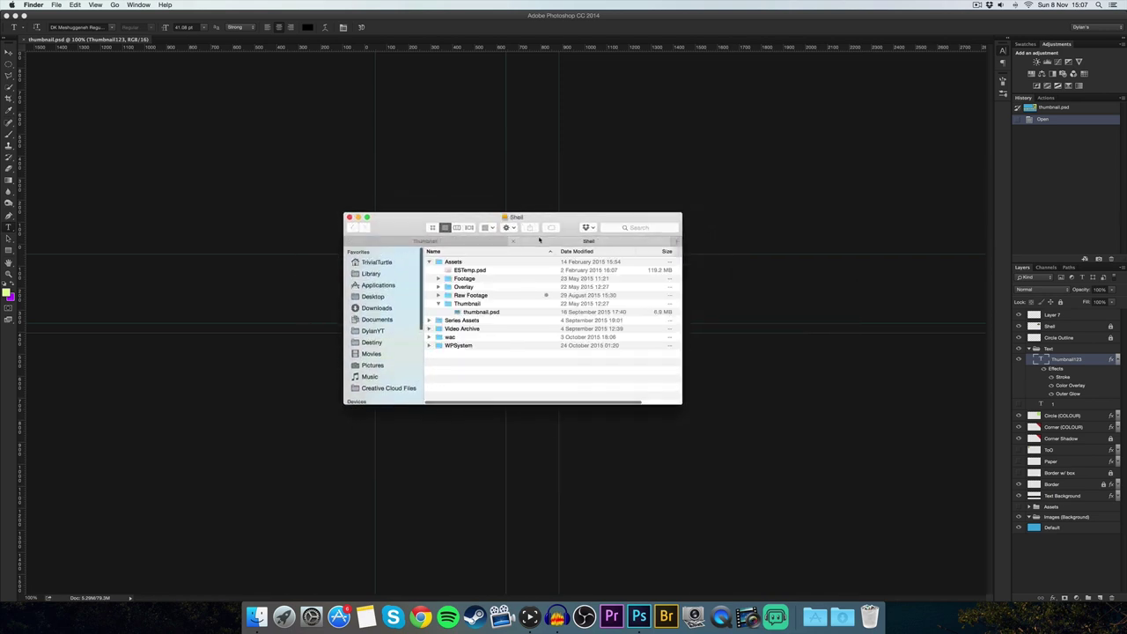
{"action": "left_click", "coordinate": [440, 242]}
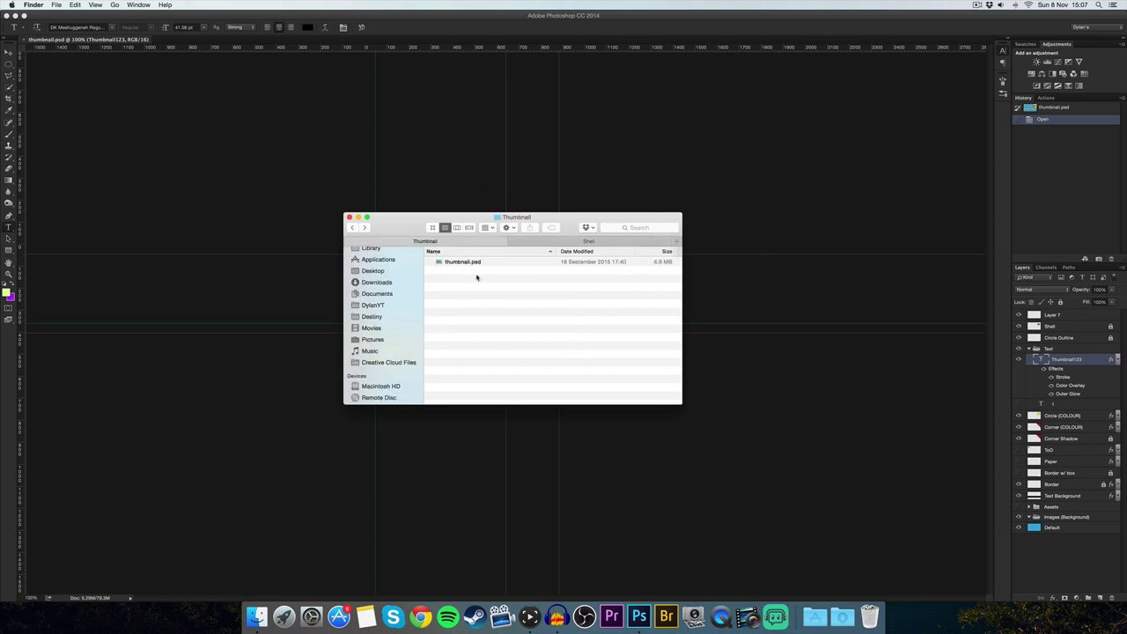
{"action": "left_click", "coordinate": [515, 241]}
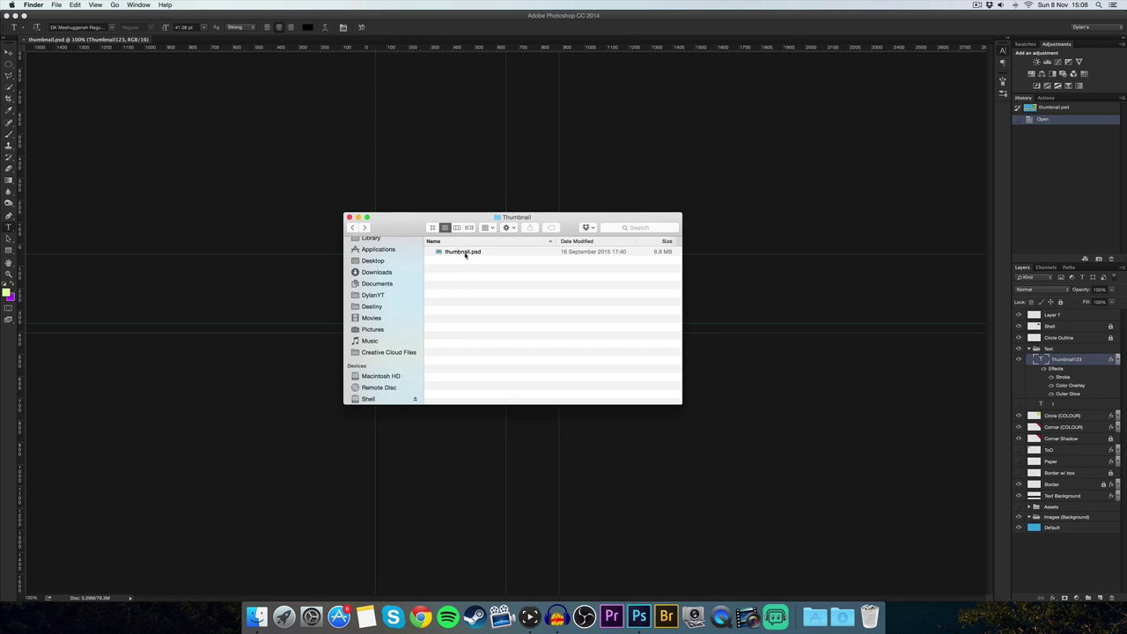
{"action": "double_click", "coordinate": [464, 252]}
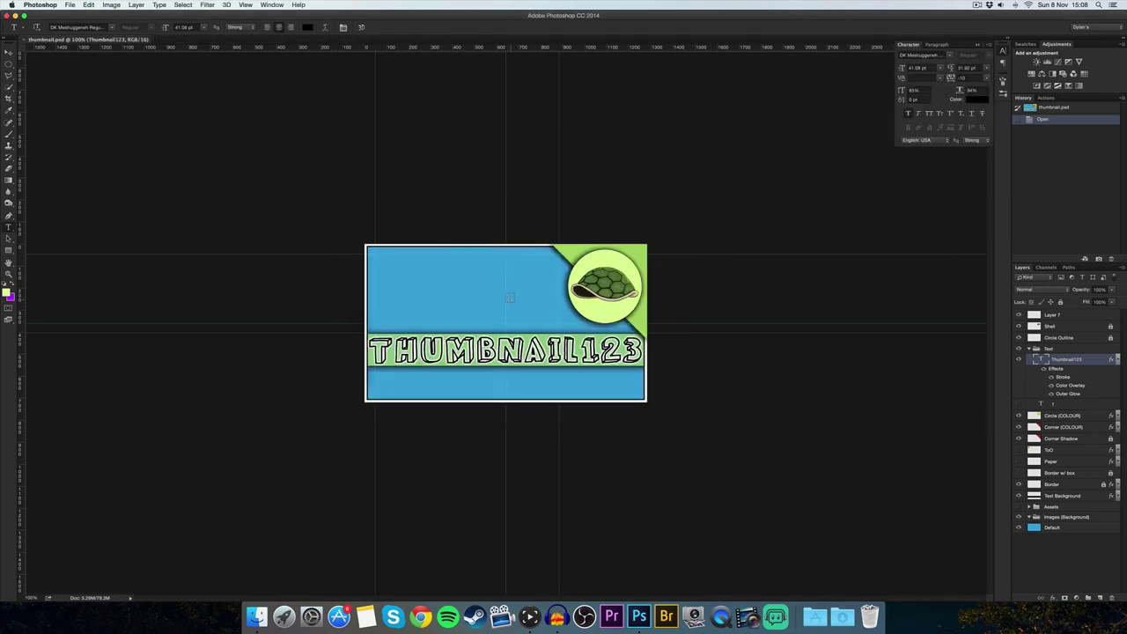
- Replace the banner text with "Flawless Trials" and scale it down to about 87% to fit the green band
{"action": "left_click_drag", "start_coordinate": [636, 348], "coordinate": [368, 345]}
{"action": "type", "text": "FLA"}
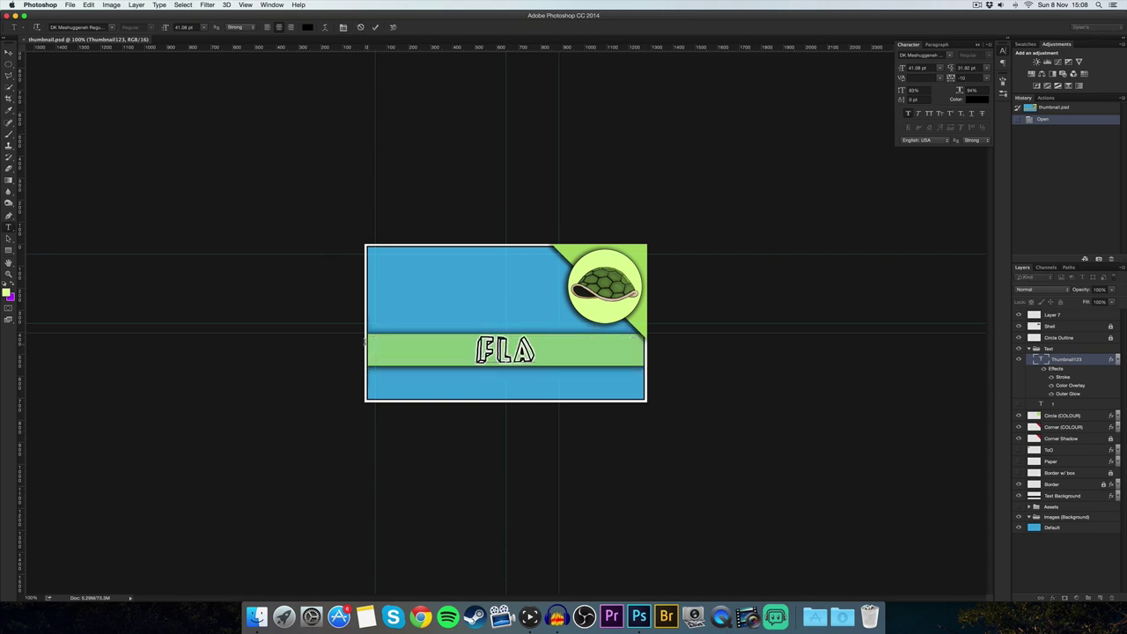
{"action": "type", "text": "WLES"}
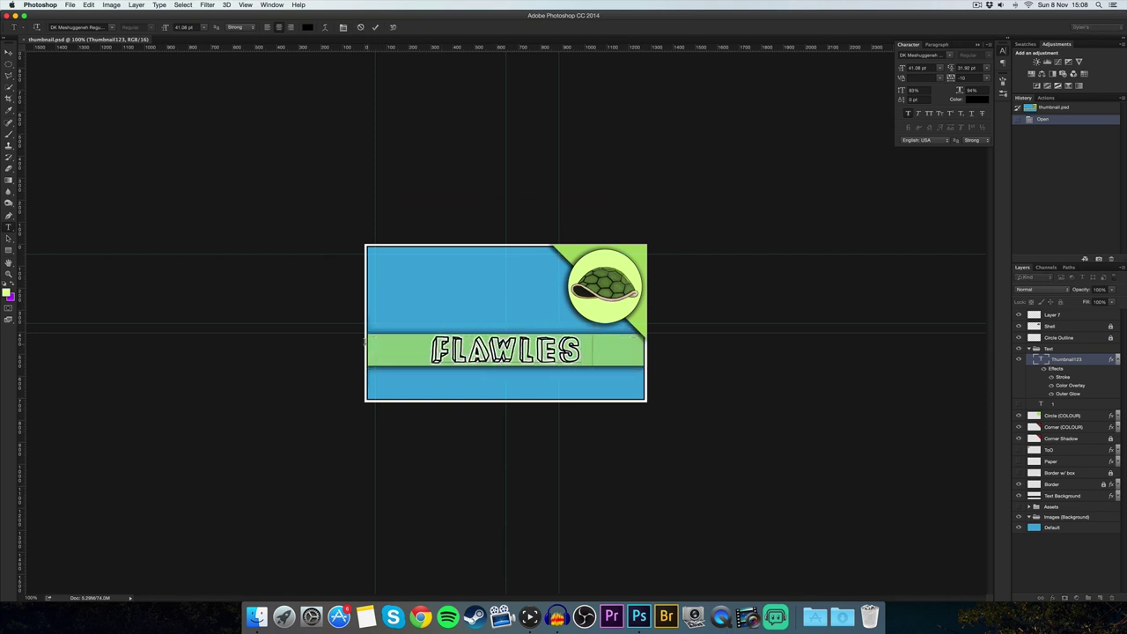
{"action": "type", "text": "S TRIALS"}
{"action": "key", "text": "super+t"}
{"action": "left_click_drag", "start_coordinate": [663, 374], "coordinate": [644, 365]}
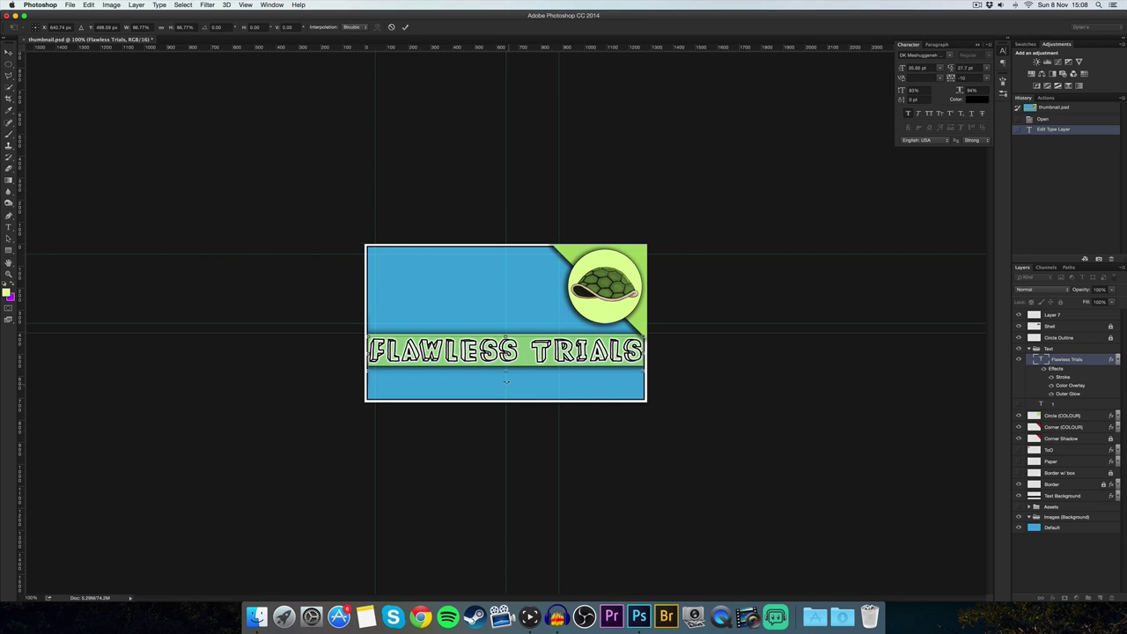
{"action": "left_click", "coordinate": [406, 27]}
- Add a new text line "Exodus blue" on the blue area below the green banner
{"action": "left_click", "coordinate": [458, 381]}
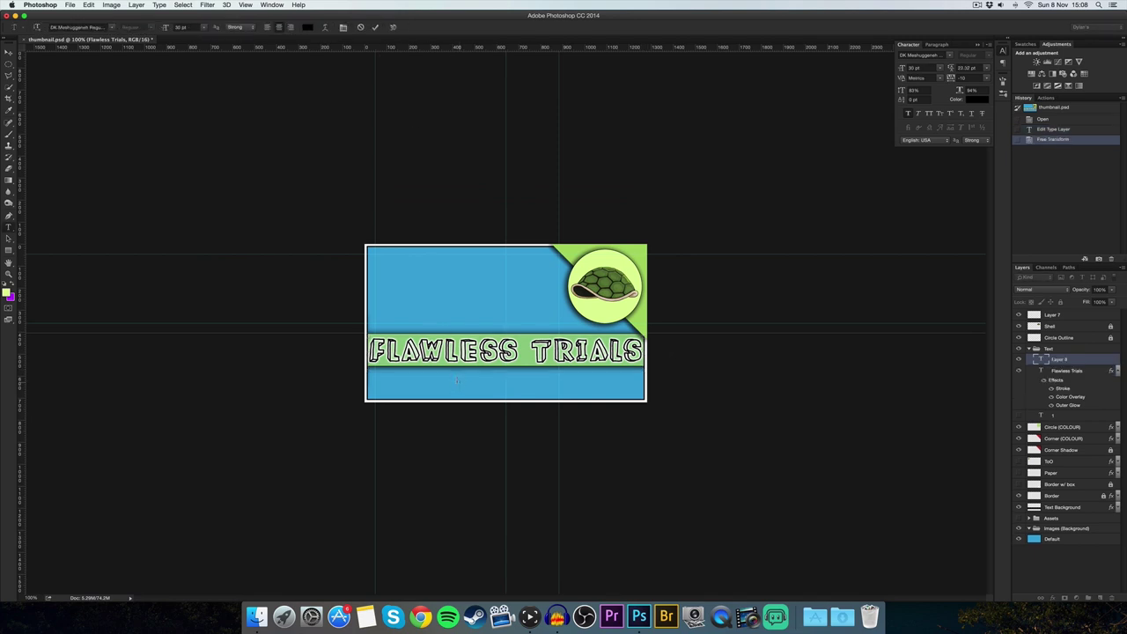
{"action": "type", "text": "EXODUS"}
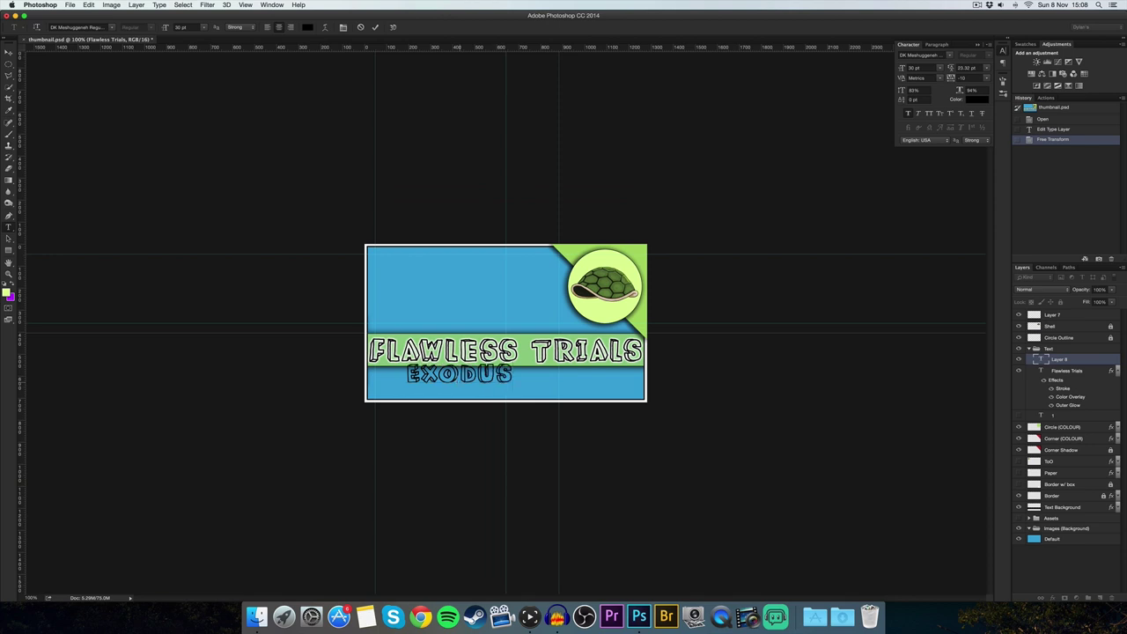
{"action": "type", "text": " BLUE"}
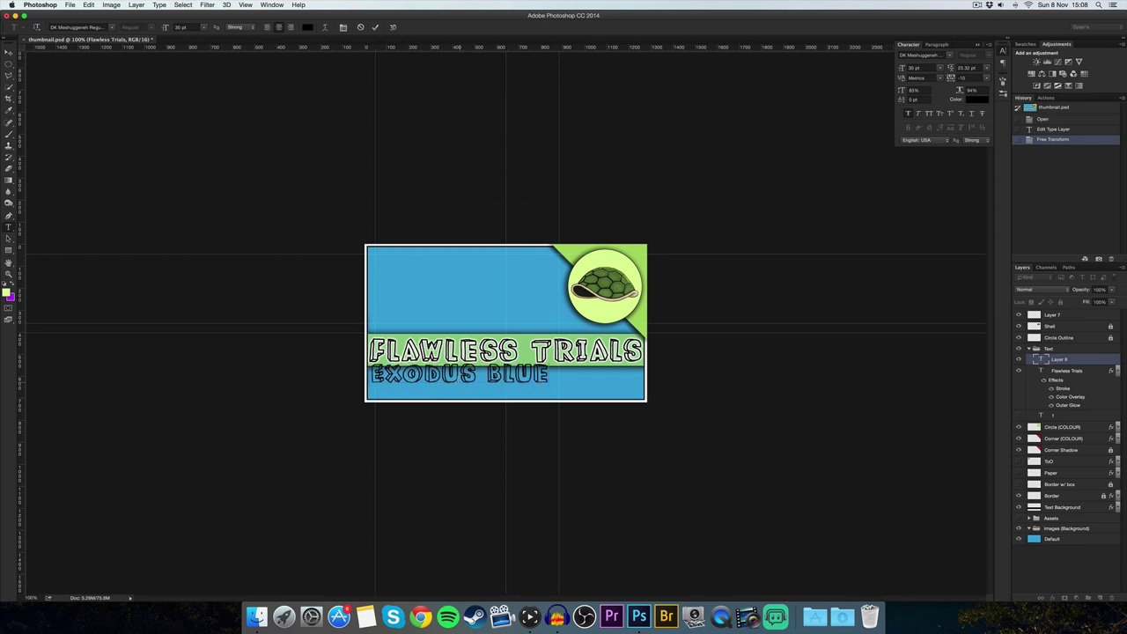
{"action": "left_click", "coordinate": [376, 26]}
- Move the "Exodus blue" text so it is centred on the vertical guide, just below the green banner
{"action": "key", "text": "v"}
{"action": "left_click_drag", "start_coordinate": [500, 351], "coordinate": [527, 379]}
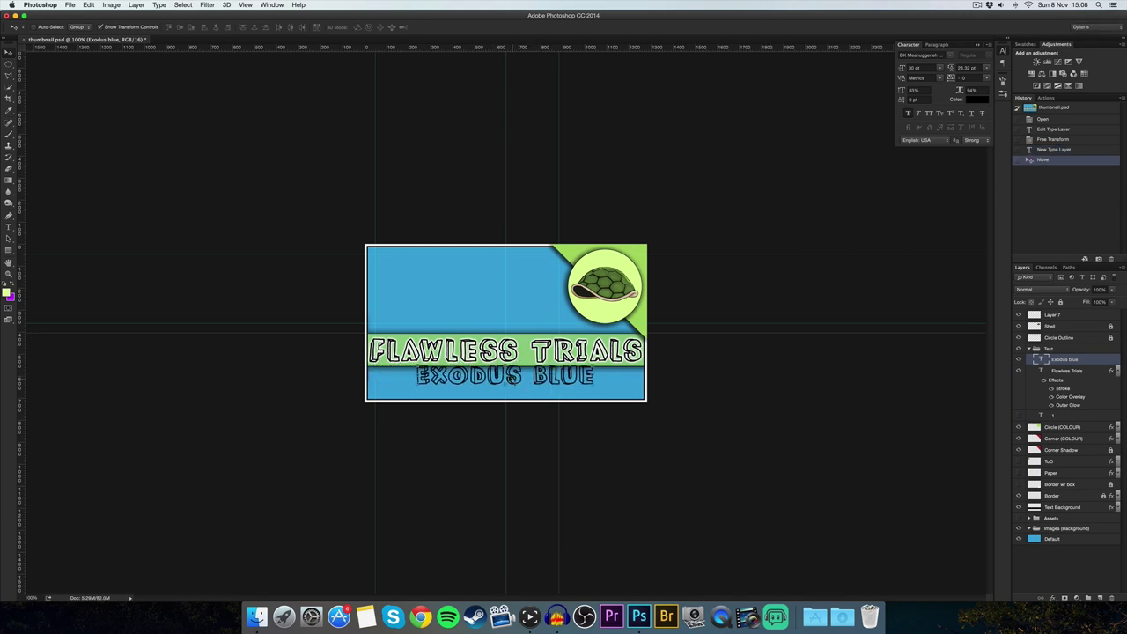
{"action": "scroll", "coordinate": [504, 374], "scroll_direction": "up", "scroll_amount": 10}
{"action": "scroll", "coordinate": [504, 375], "scroll_direction": "down", "scroll_amount": 10}
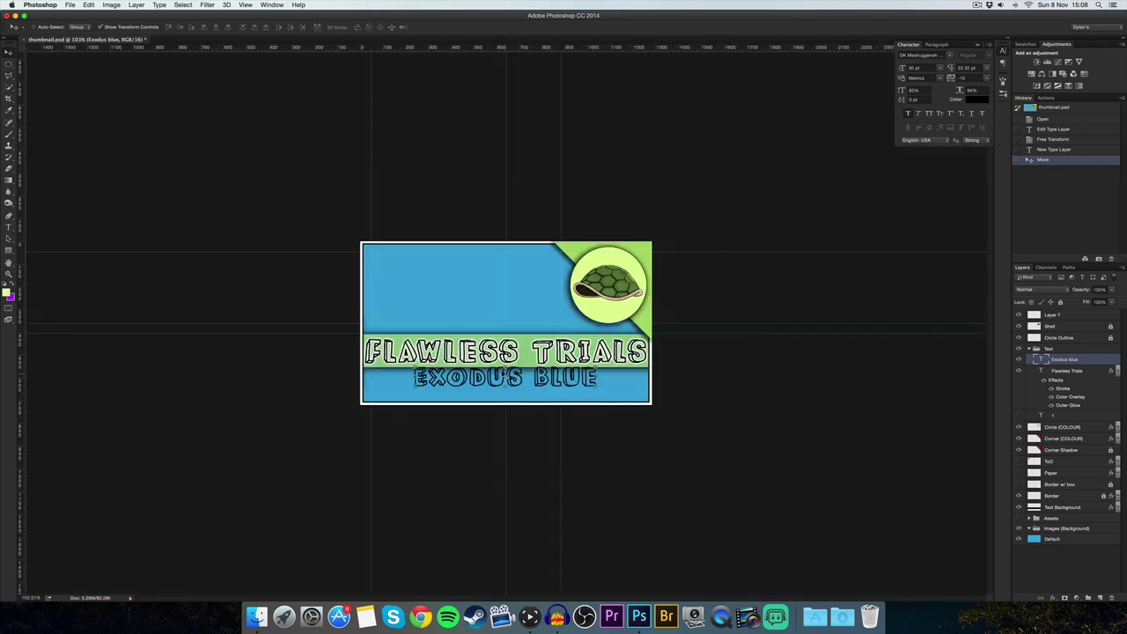
{"action": "scroll", "coordinate": [504, 374], "scroll_direction": "up", "scroll_amount": 5}
{"action": "scroll", "coordinate": [504, 373], "scroll_direction": "down", "scroll_amount": 3}
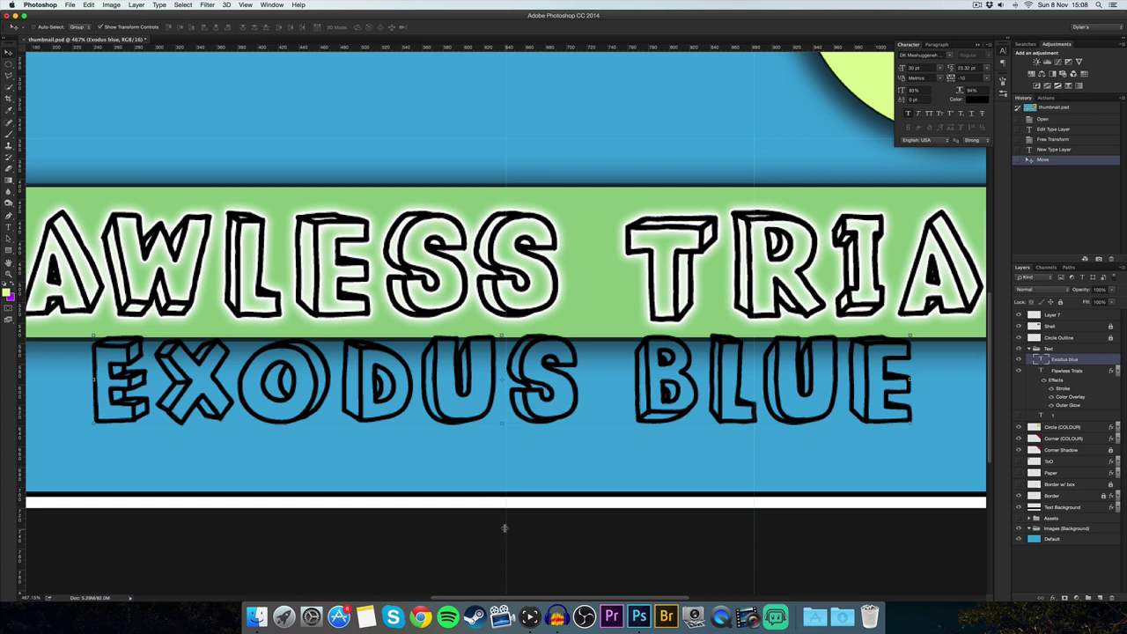
{"action": "left_click_drag", "start_coordinate": [523, 443], "coordinate": [528, 446]}
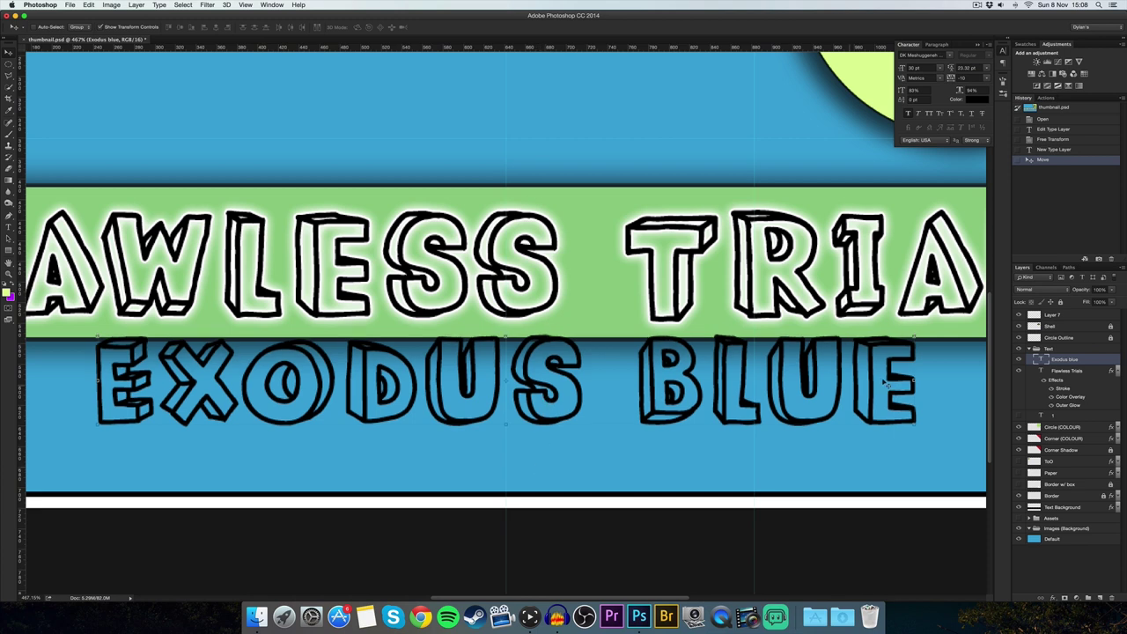
- Apply the saved black style preset with stroke, colour overlay and outer glow to the "Exodus blue" layer, reviewing each effect's settings
{"action": "right_click", "coordinate": [1075, 363]}
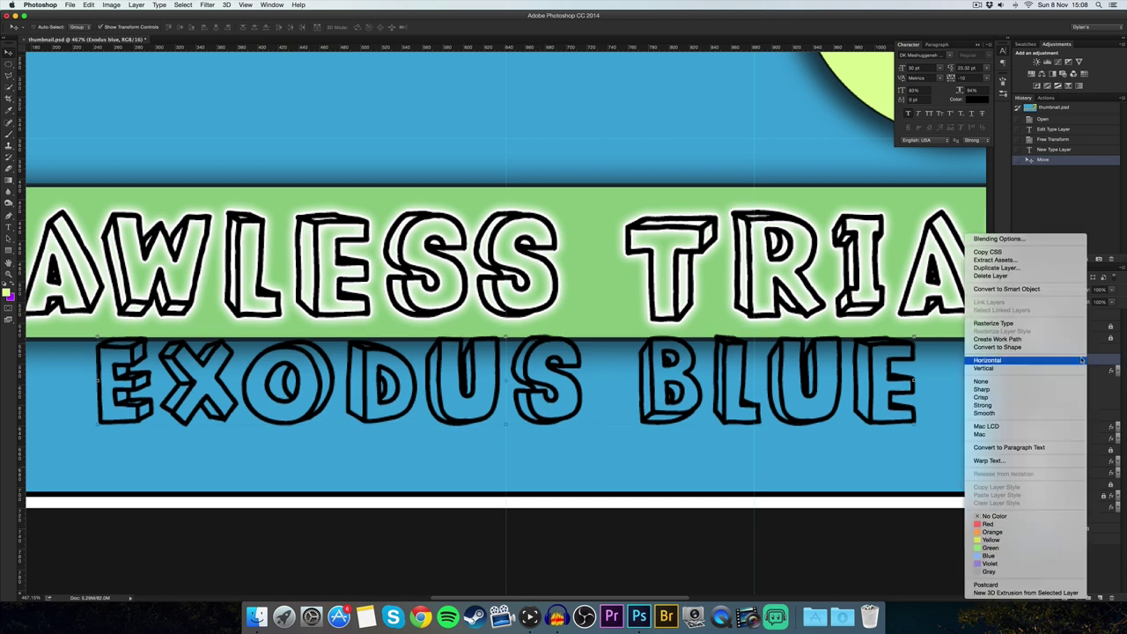
{"action": "left_click", "coordinate": [1025, 240]}
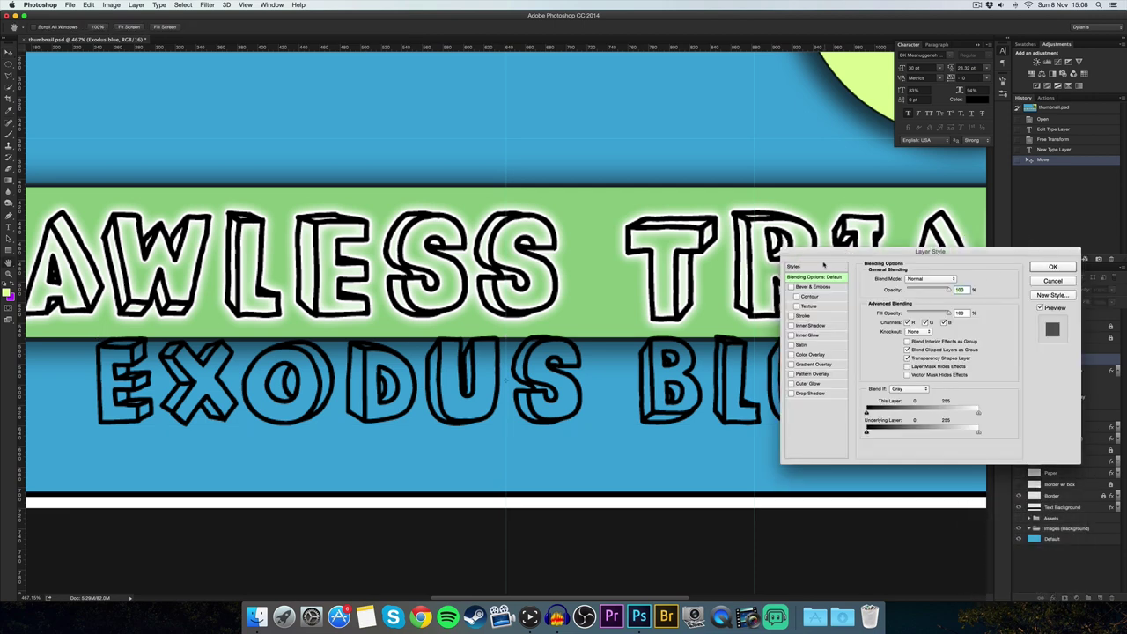
{"action": "left_click", "coordinate": [819, 267]}
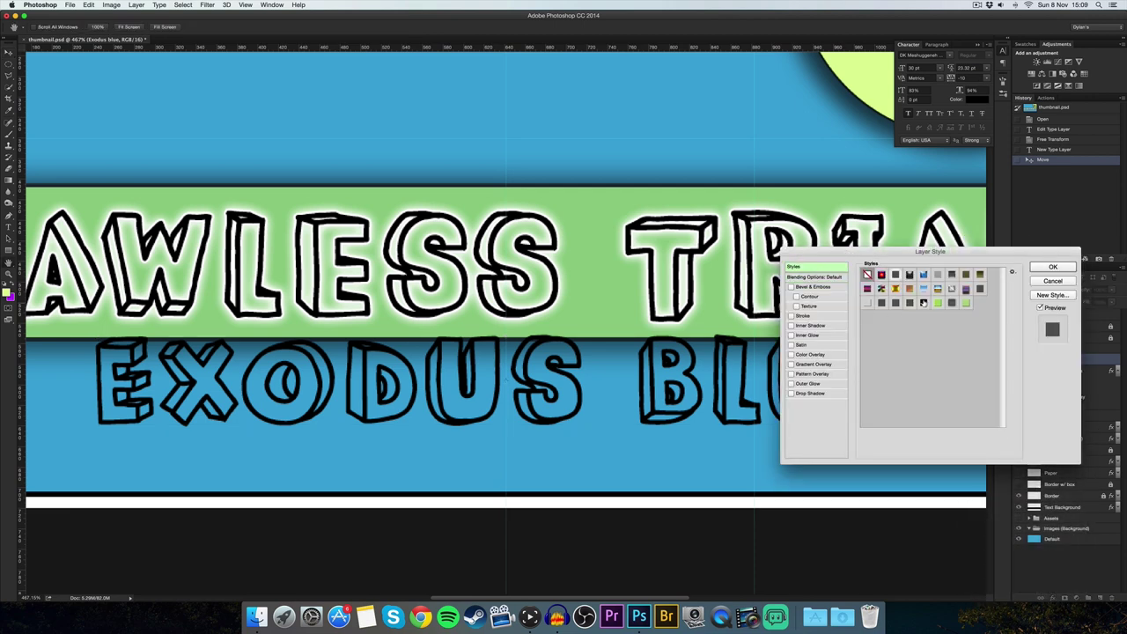
{"action": "left_click", "coordinate": [924, 303]}
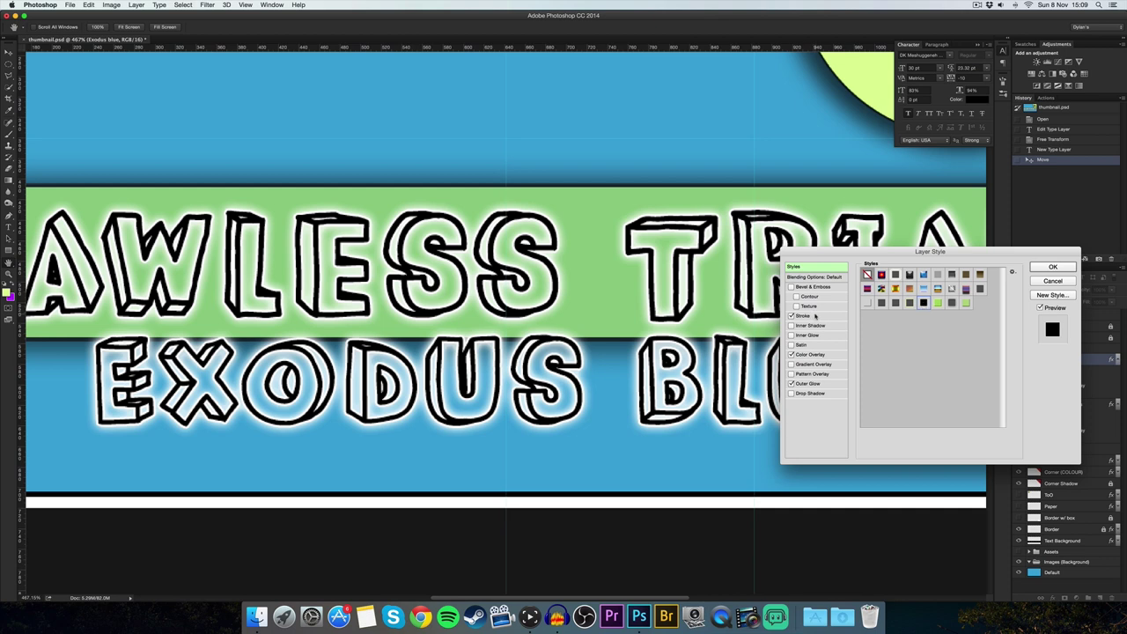
{"action": "left_click", "coordinate": [828, 316]}
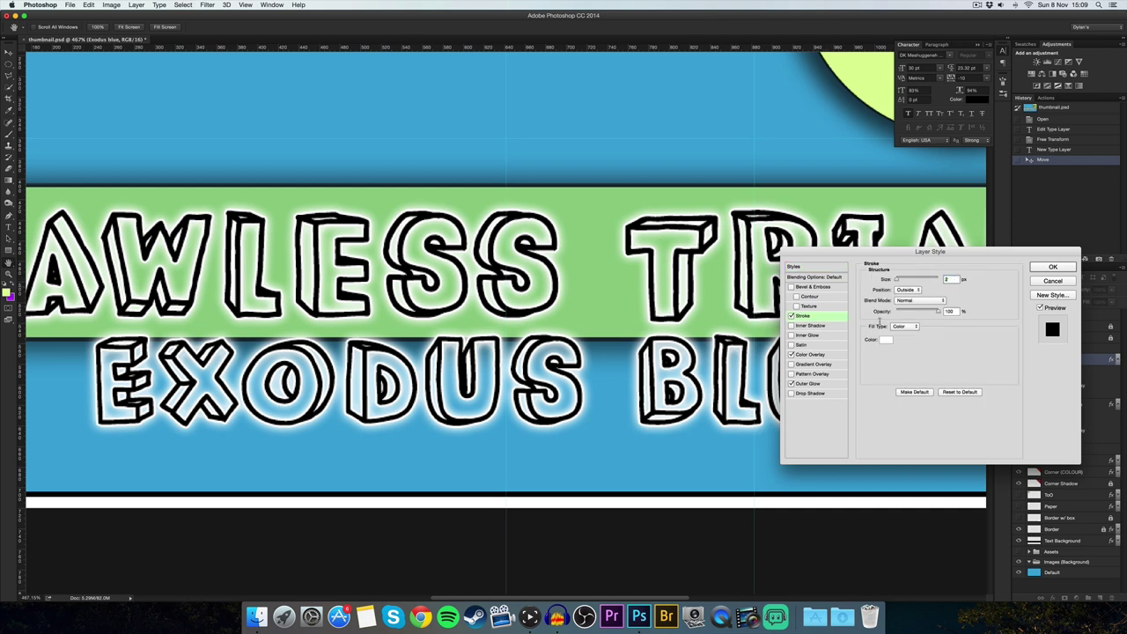
{"action": "left_click", "coordinate": [811, 355]}
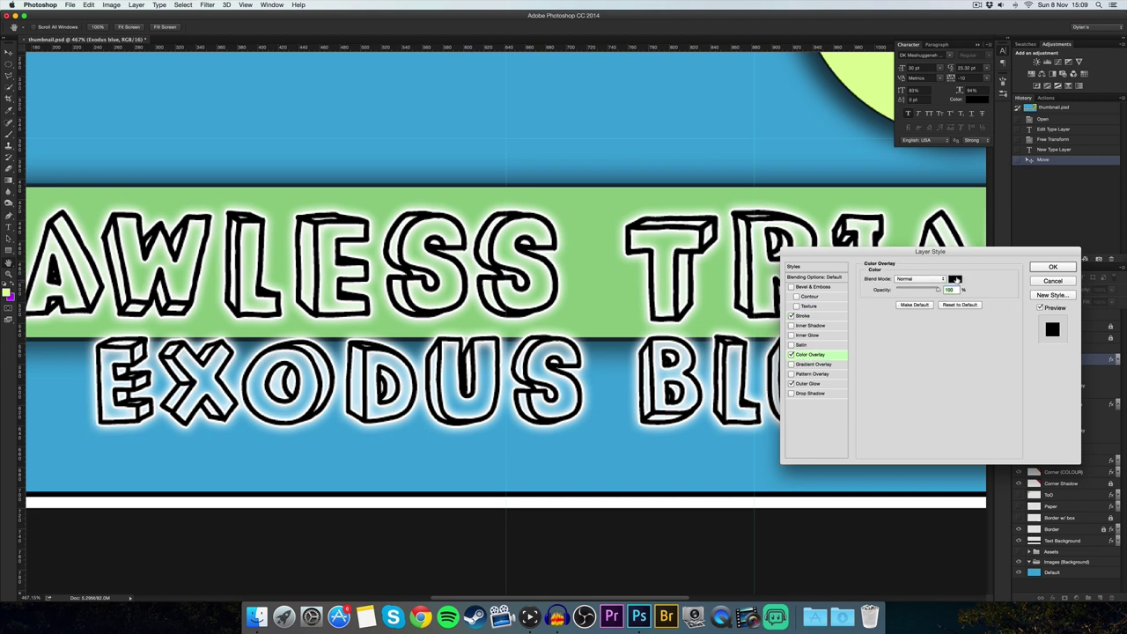
{"action": "left_click", "coordinate": [805, 384]}
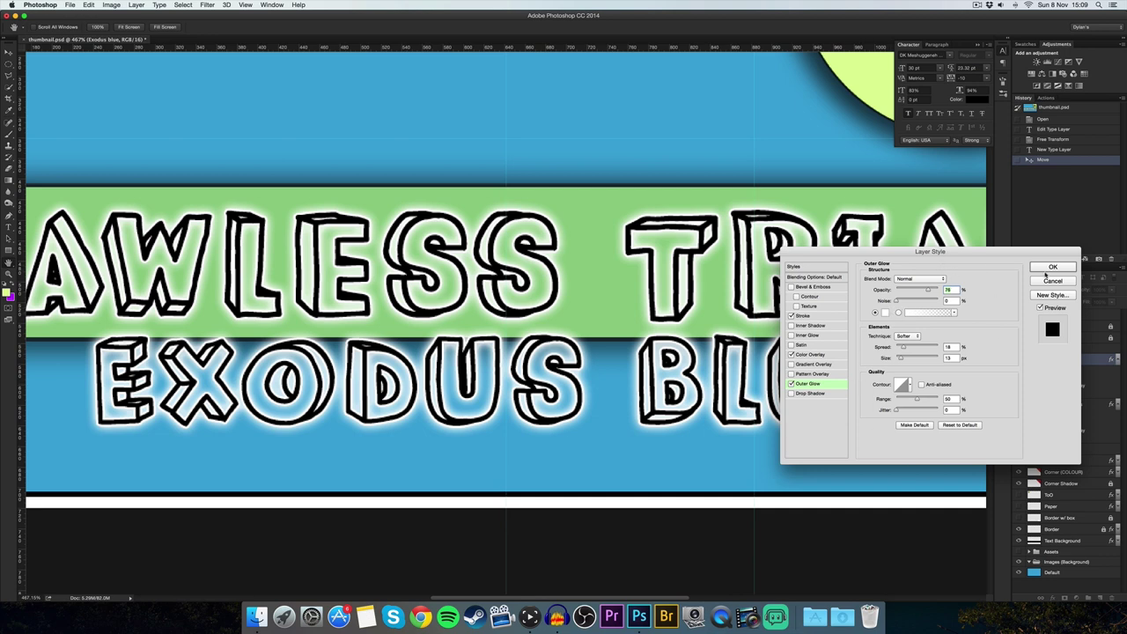
{"action": "left_click", "coordinate": [1049, 268]}
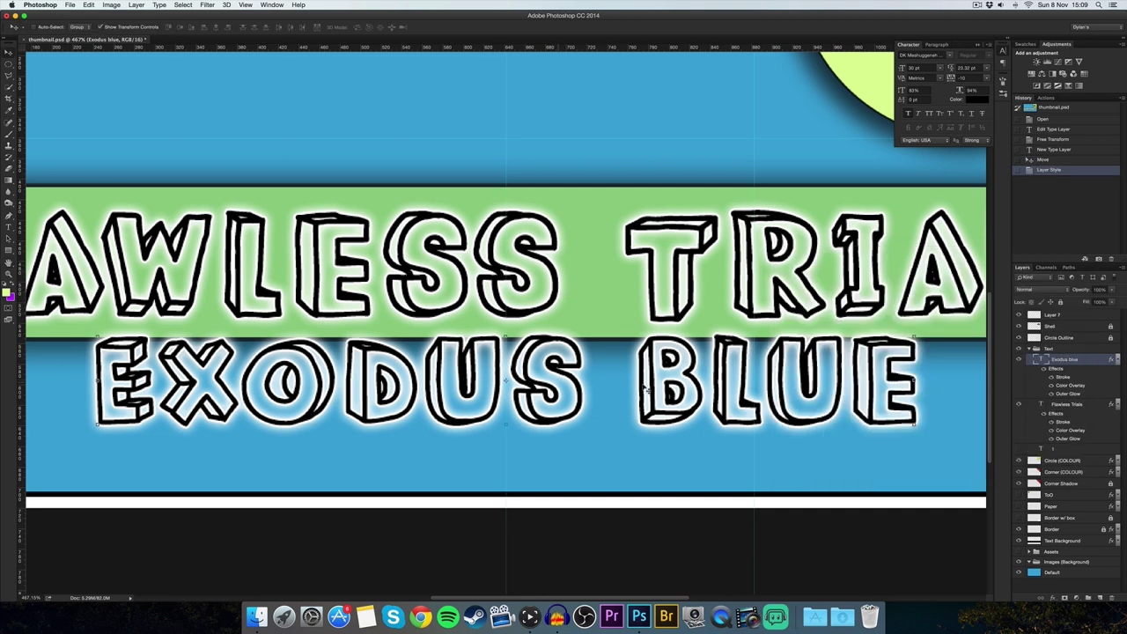
{"action": "scroll", "coordinate": [707, 408], "scroll_direction": "down", "scroll_amount": 5}
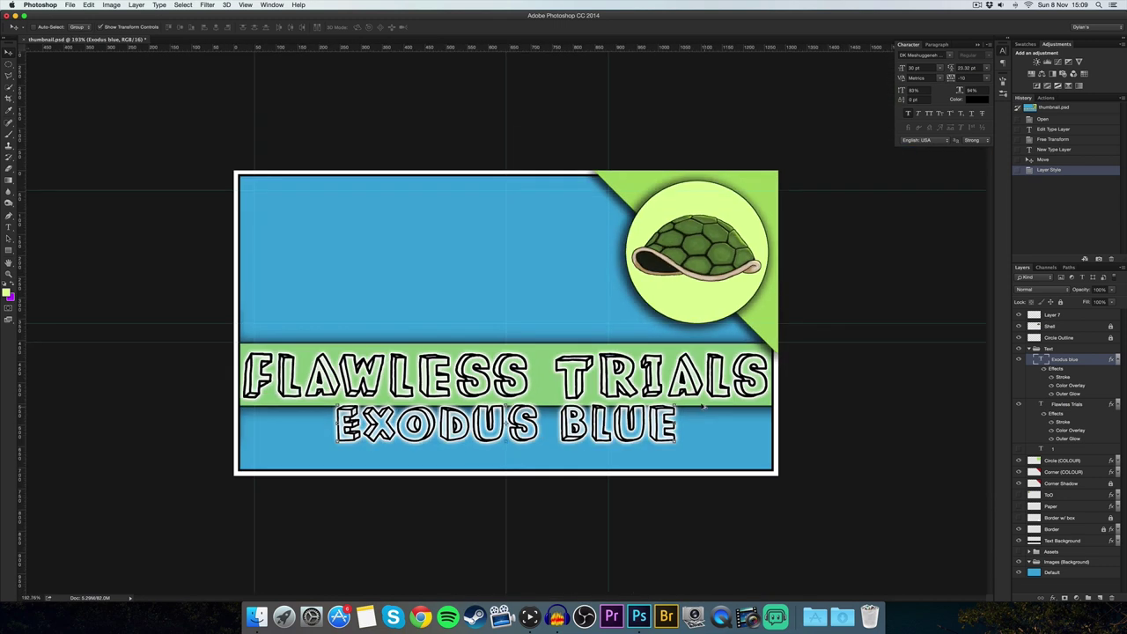
{"action": "scroll", "coordinate": [706, 408], "scroll_direction": "up", "scroll_amount": 3}
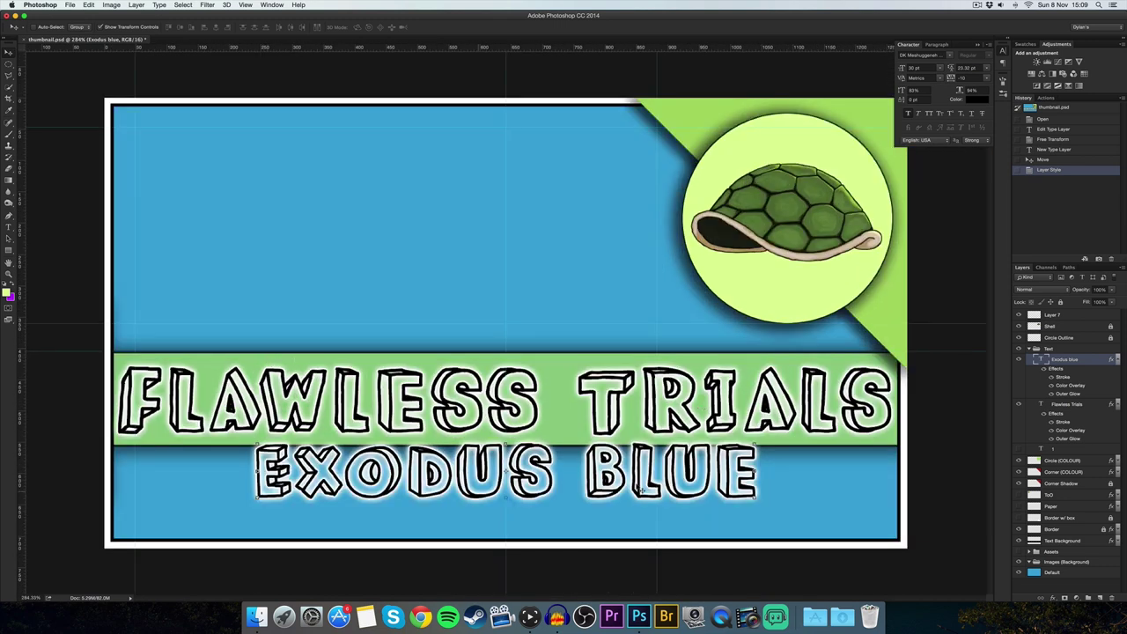
- Clear the green band from the Text Background layer using a rectangular marquee around the lower part of the canvas
{"action": "left_click", "coordinate": [1062, 539]}
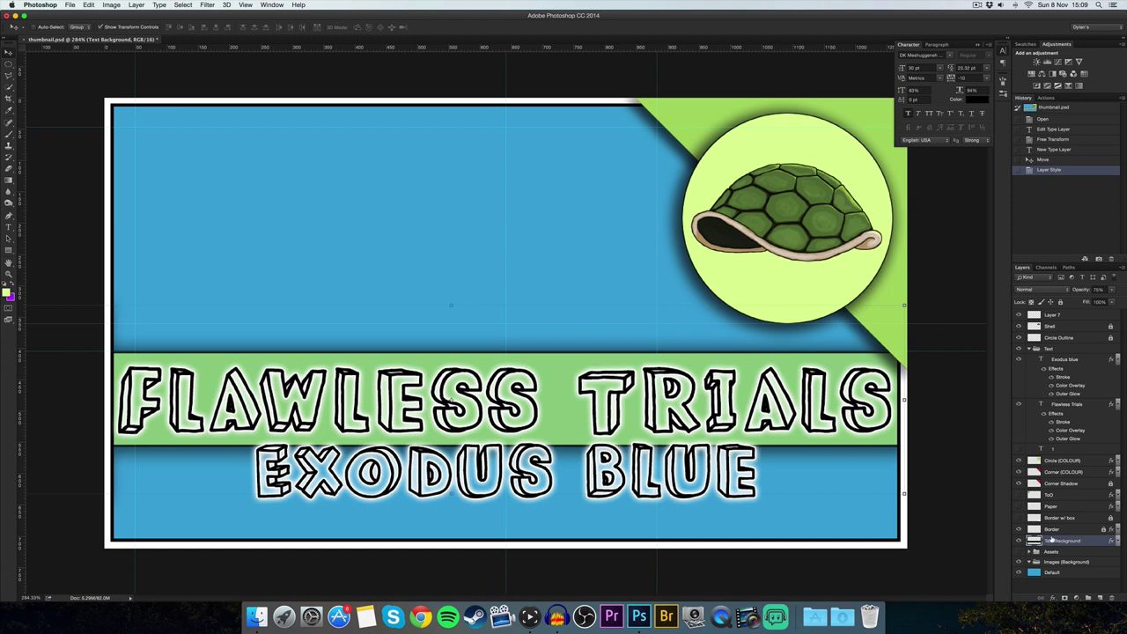
{"action": "key", "text": "m"}
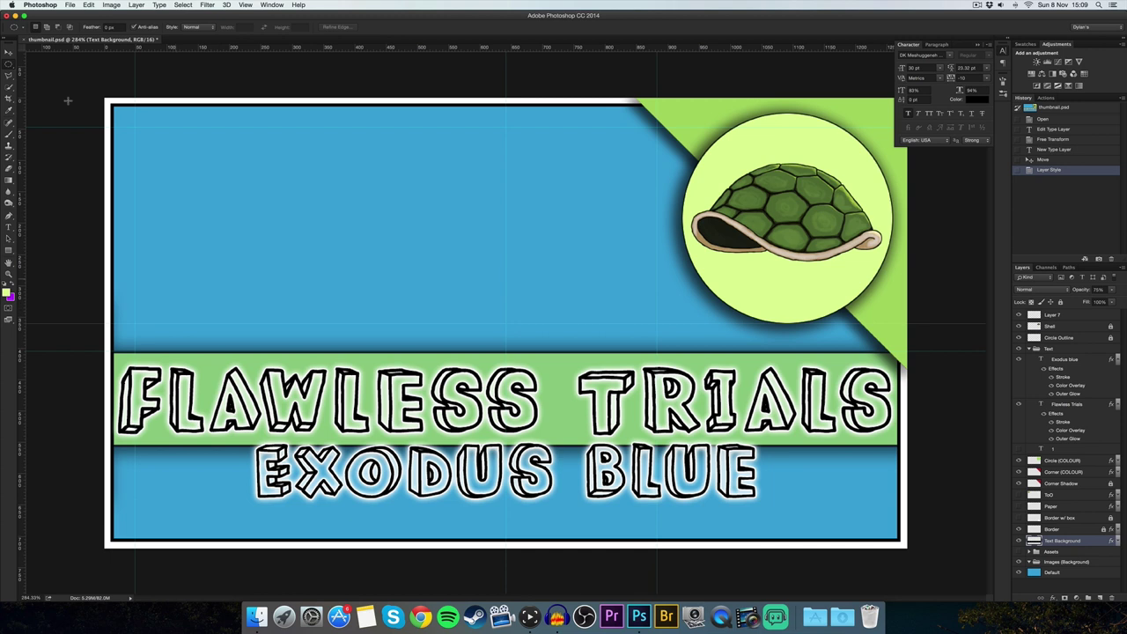
{"action": "right_click", "coordinate": [10, 65]}
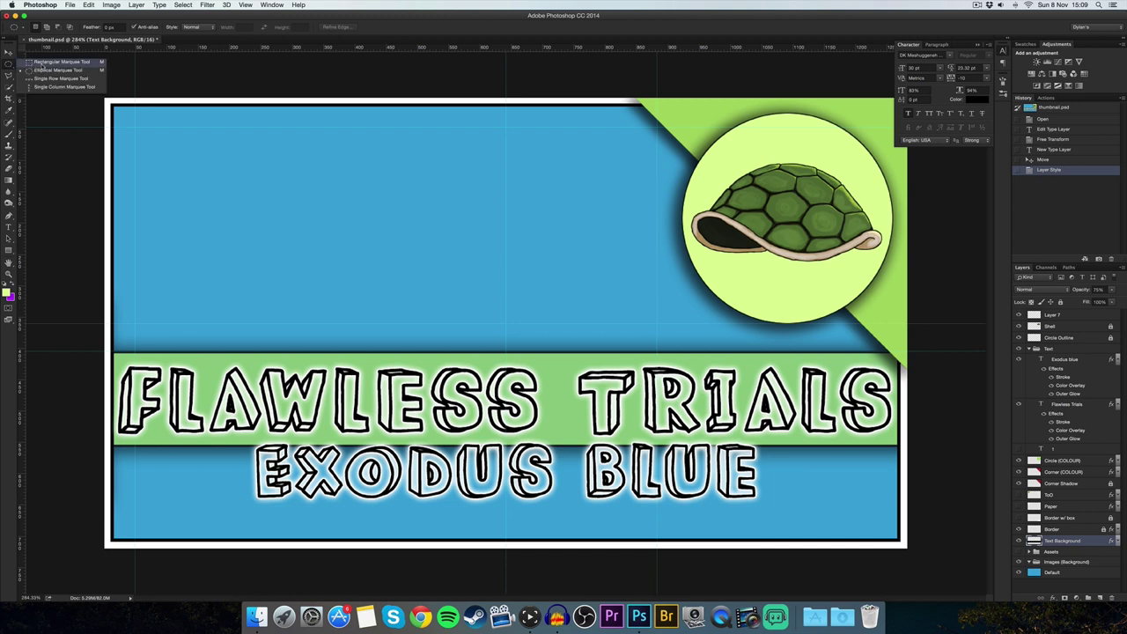
{"action": "left_click", "coordinate": [55, 62]}
{"action": "left_click_drag", "start_coordinate": [98, 326], "coordinate": [944, 550]}
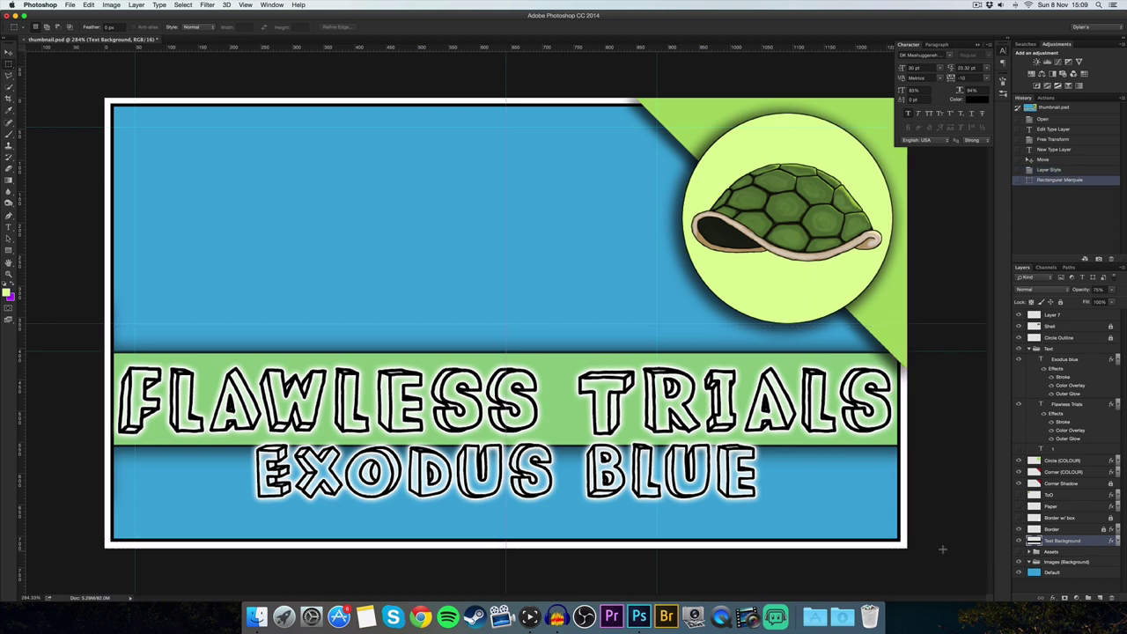
{"action": "key", "text": "Delete"}
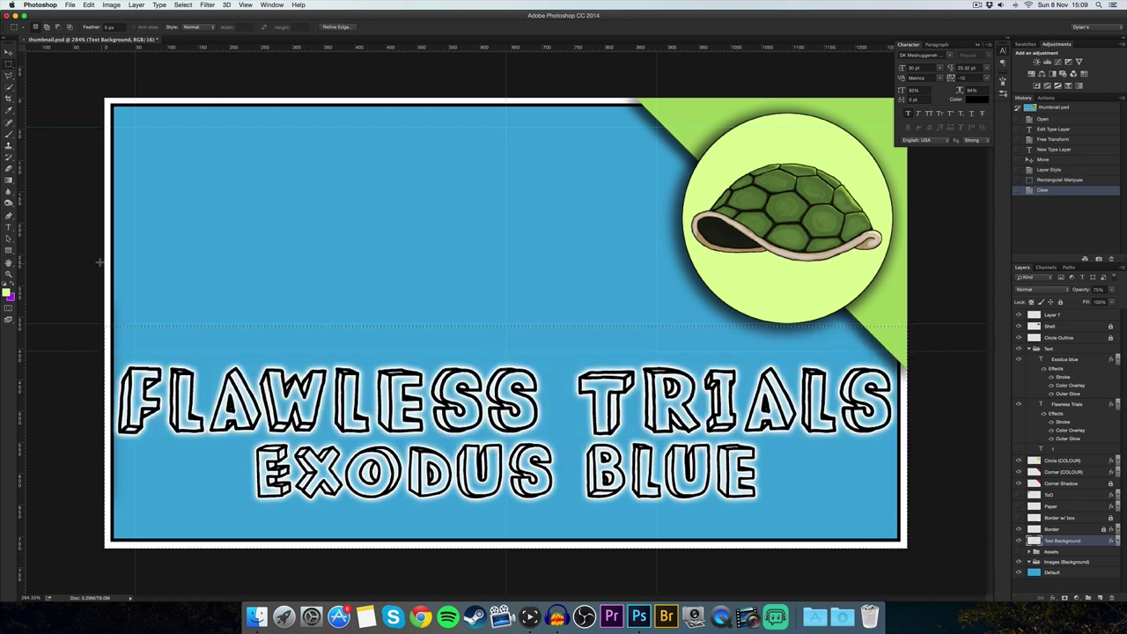
- Subtract the surplus areas from the selection so it frames the "Flawless Trials" and "Exodus blue" lines closely in a stepped shape
{"action": "left_click_drag", "start_coordinate": [185, 329], "coordinate": [212, 343]}
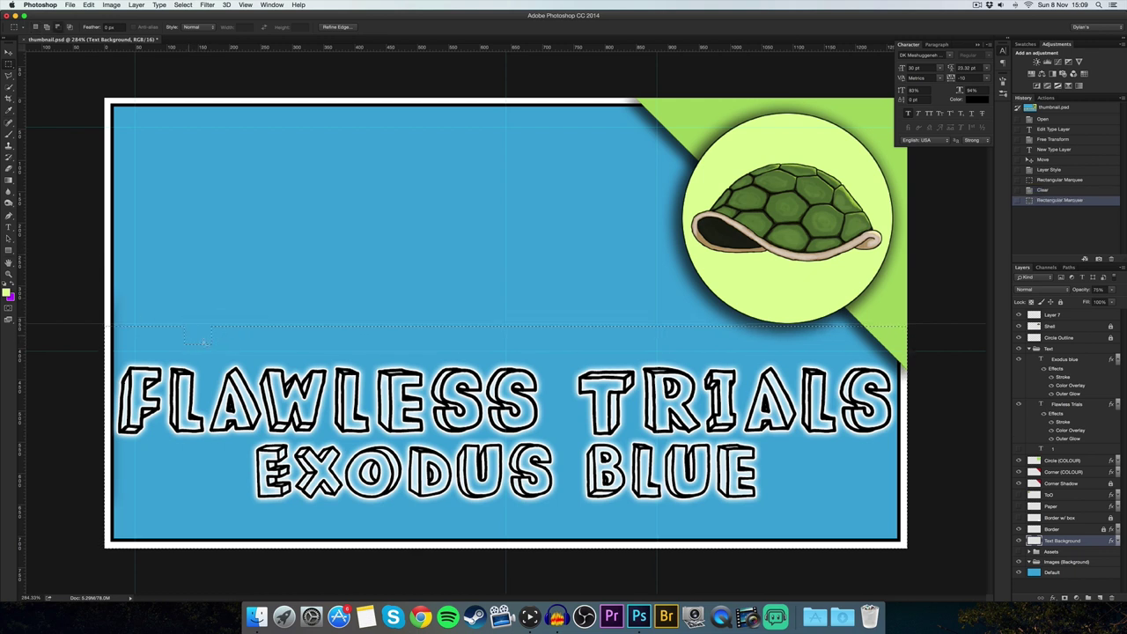
{"action": "left_click_drag", "start_coordinate": [67, 269], "coordinate": [973, 361]}
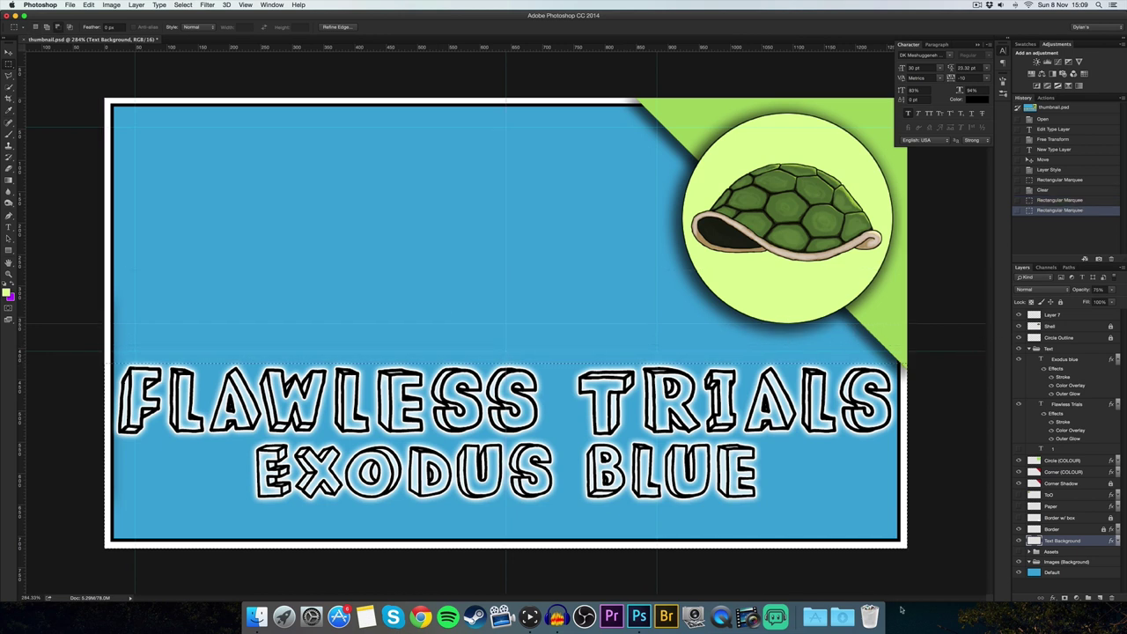
{"action": "left_click_drag", "start_coordinate": [916, 563], "coordinate": [232, 452]}
{"action": "left_click_drag", "start_coordinate": [250, 441], "coordinate": [248, 439]}
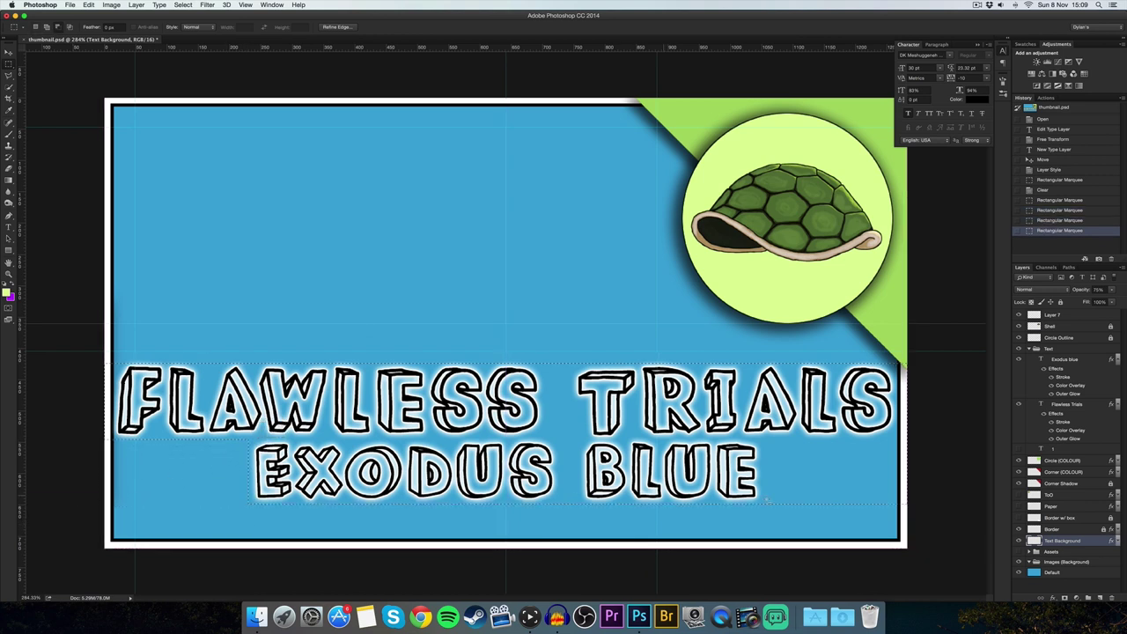
{"action": "left_click_drag", "start_coordinate": [944, 532], "coordinate": [771, 435]}
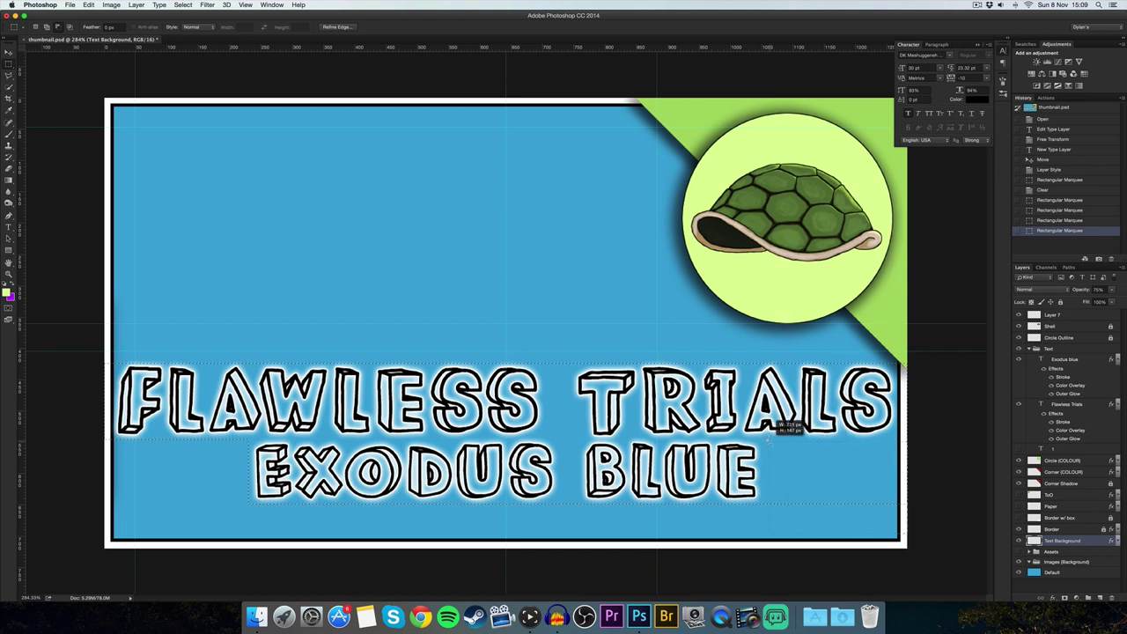
{"action": "left_click_drag", "start_coordinate": [775, 425], "coordinate": [775, 426]}
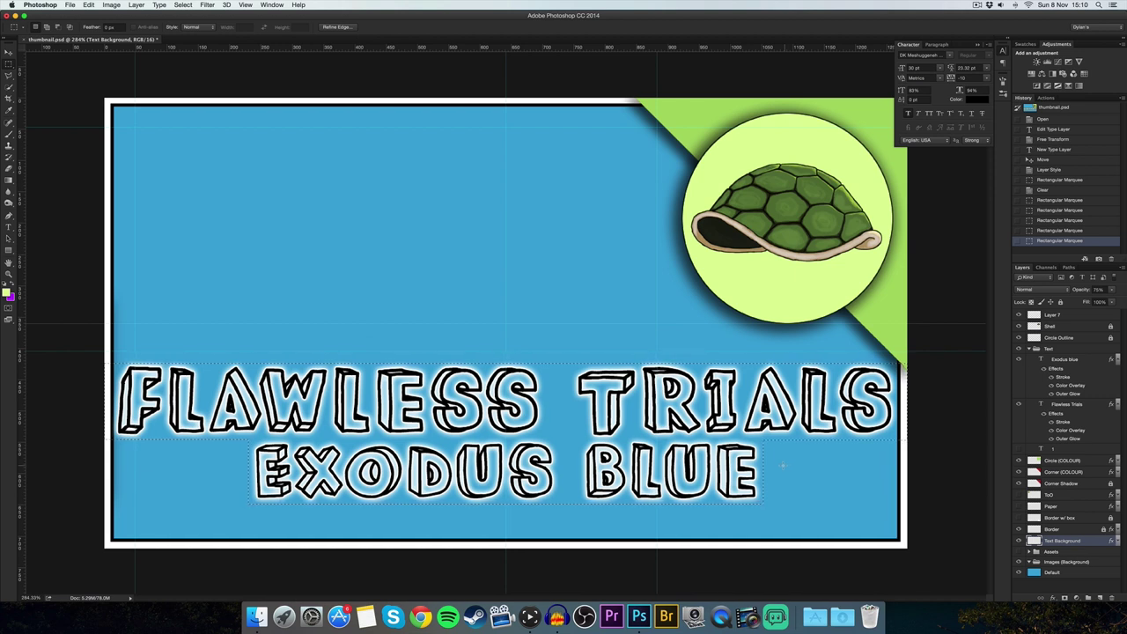
- Fill the stepped selection on the Text Background layer with the foreground colour using the Paint Bucket, and deselect
{"action": "key", "text": "g"}
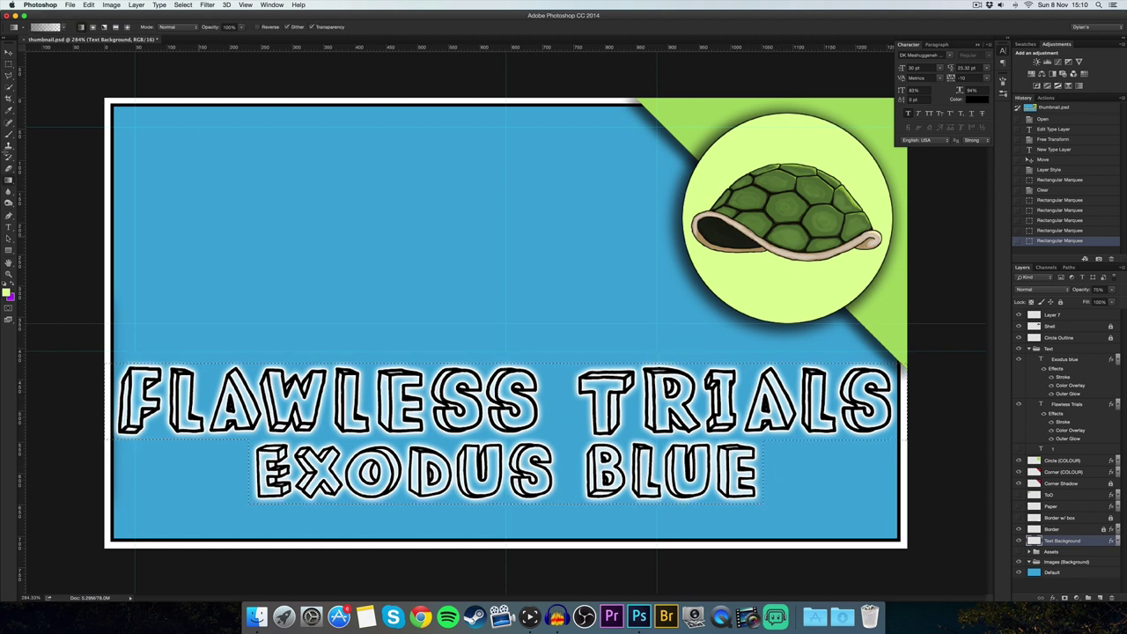
{"action": "key", "text": "shift+g"}
{"action": "left_click", "coordinate": [575, 437]}
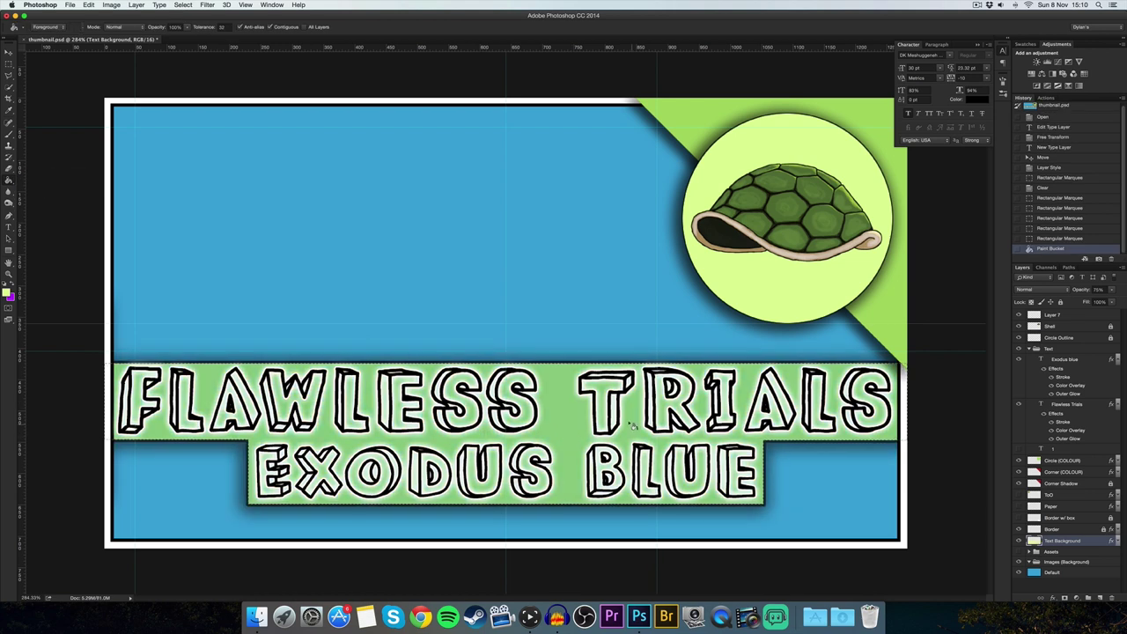
{"action": "key", "text": "super+d"}
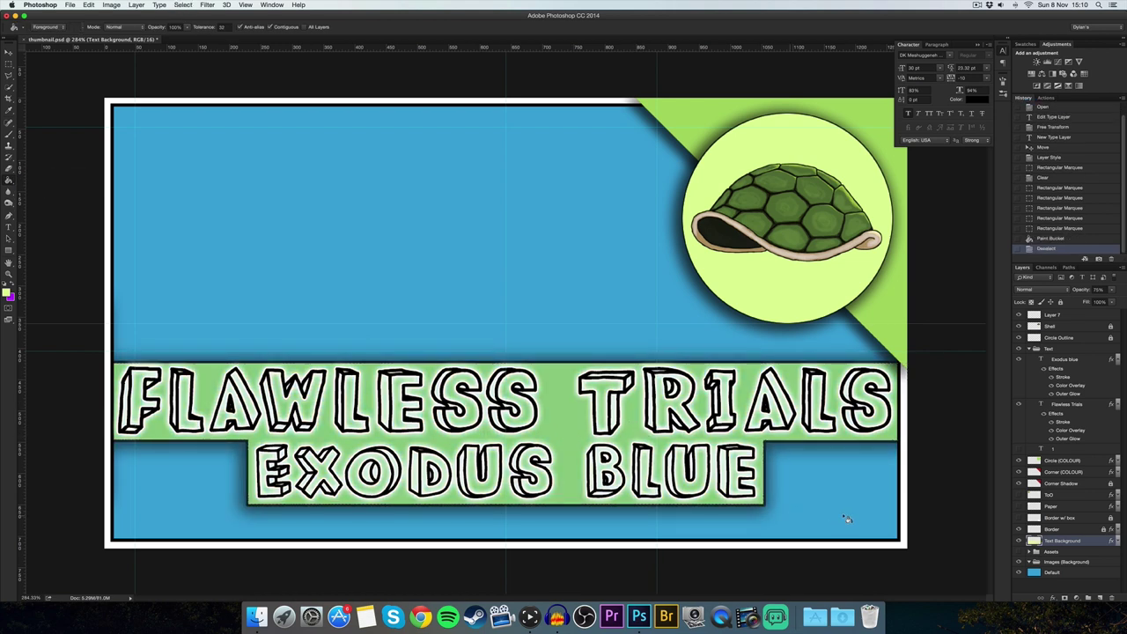
- Review the Text Background layer's stroke, colour overlay and drop shadow settings in its layer style
{"action": "right_click", "coordinate": [1054, 540]}
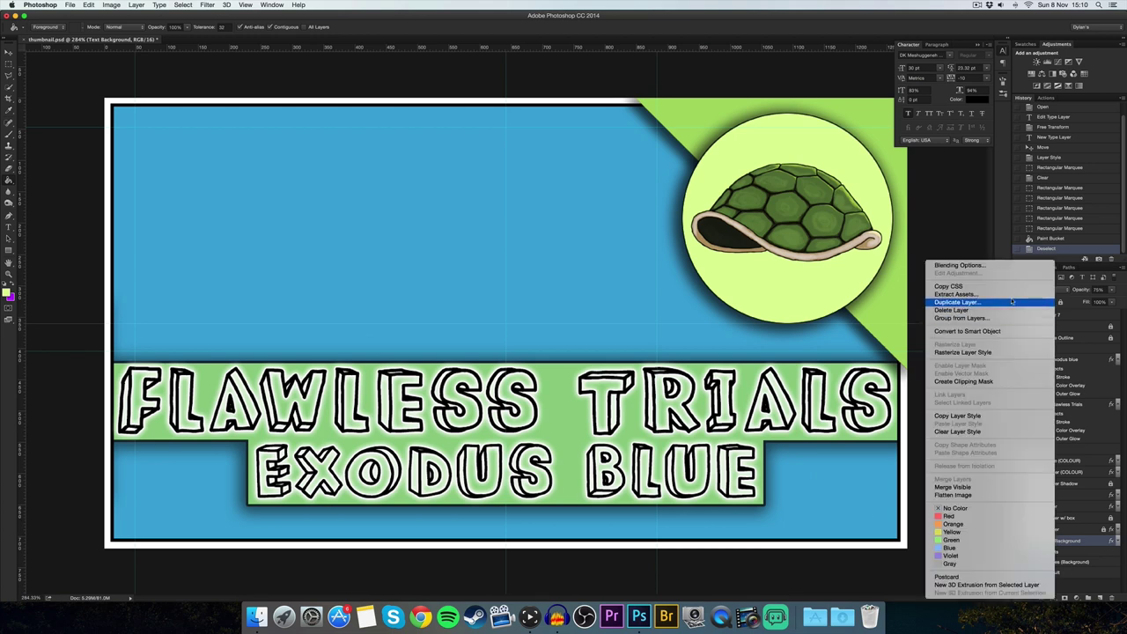
{"action": "left_click", "coordinate": [982, 267]}
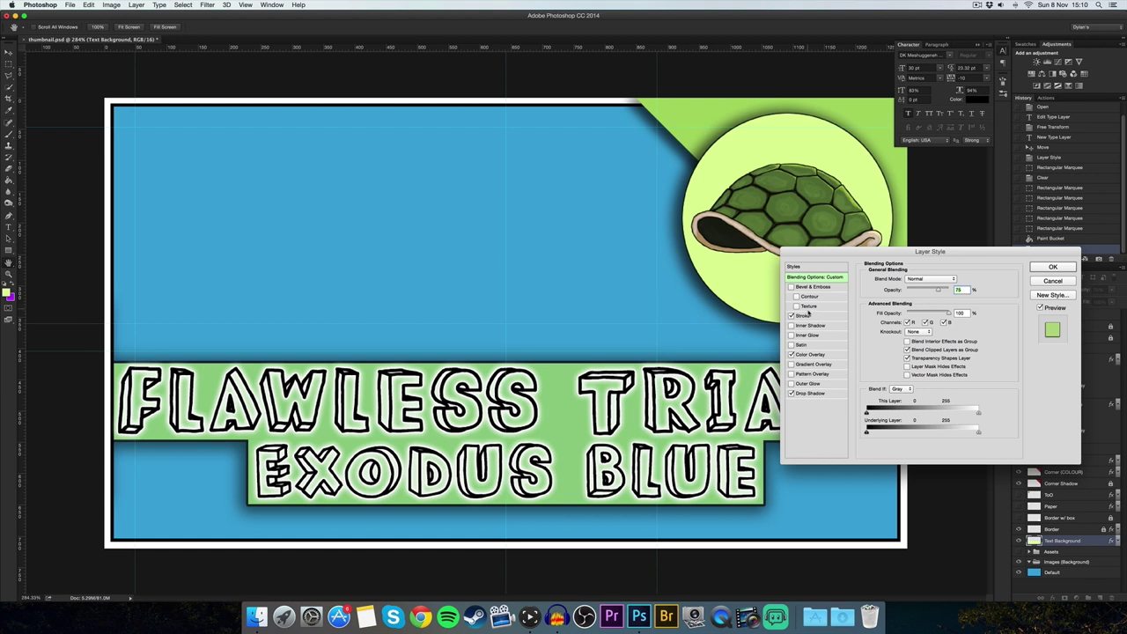
{"action": "left_click", "coordinate": [820, 317]}
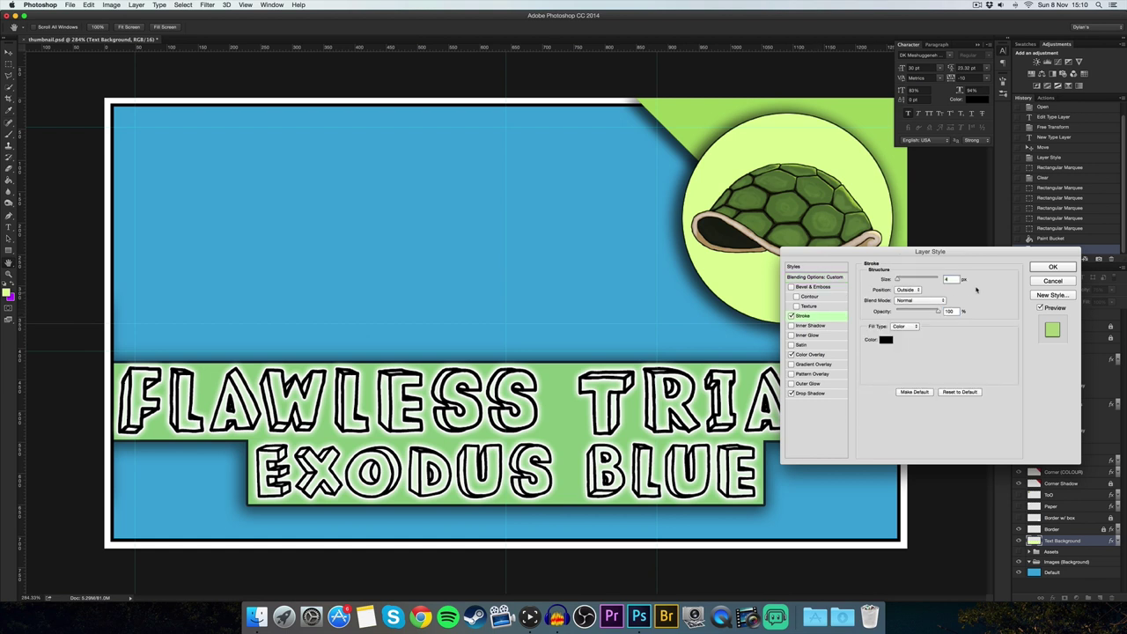
{"action": "left_click", "coordinate": [822, 354]}
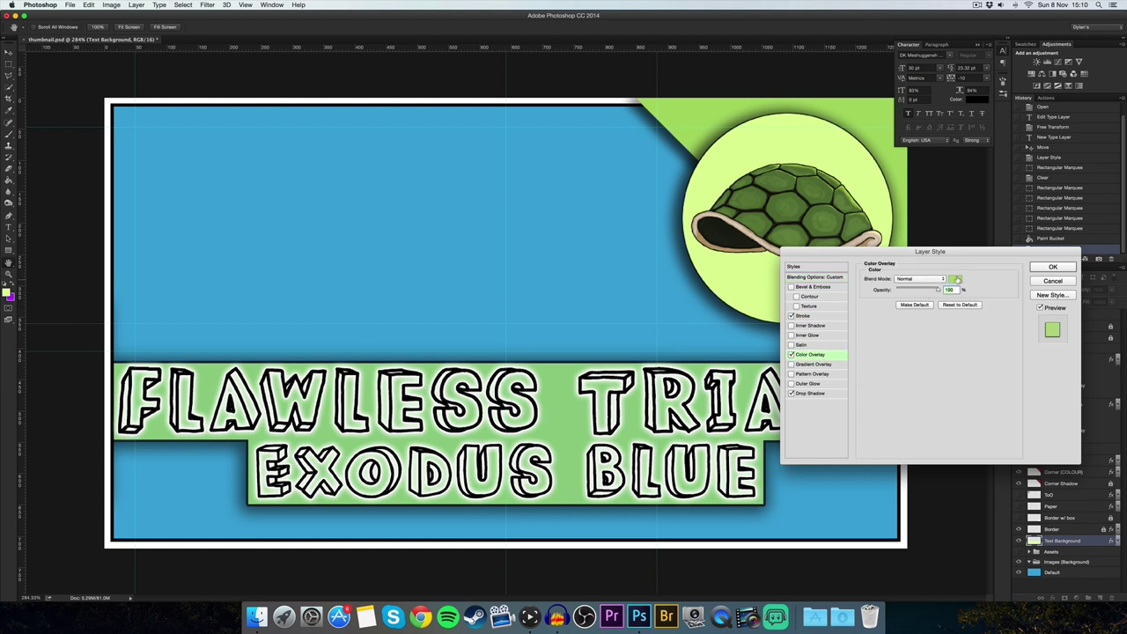
{"action": "left_click", "coordinate": [836, 394]}
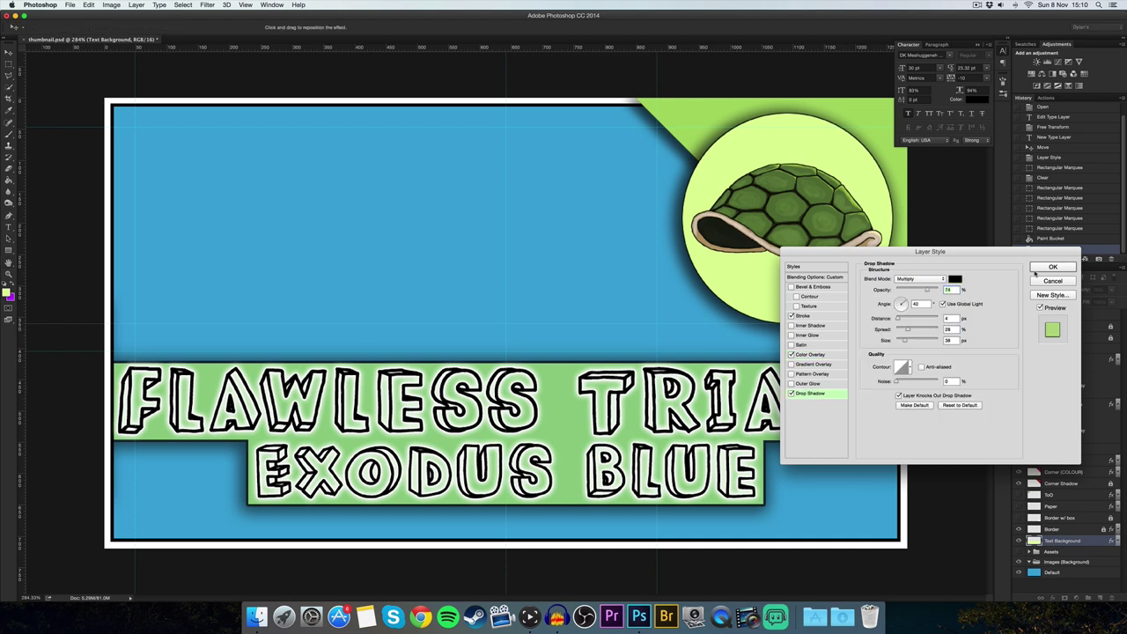
{"action": "left_click", "coordinate": [1039, 269]}
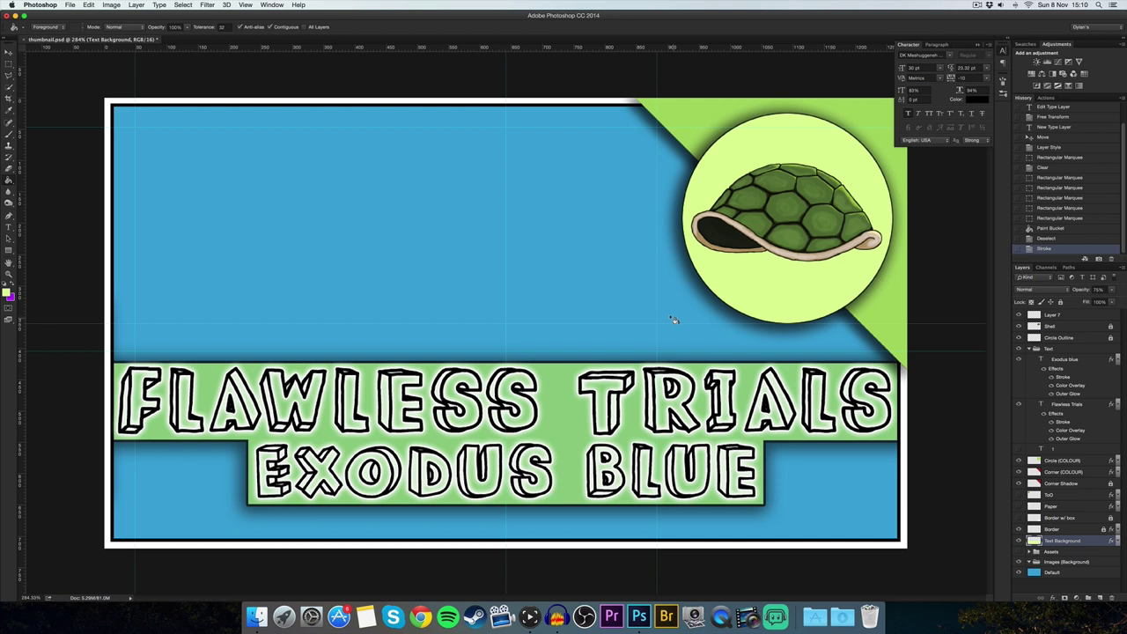
{"action": "key", "text": "v"}
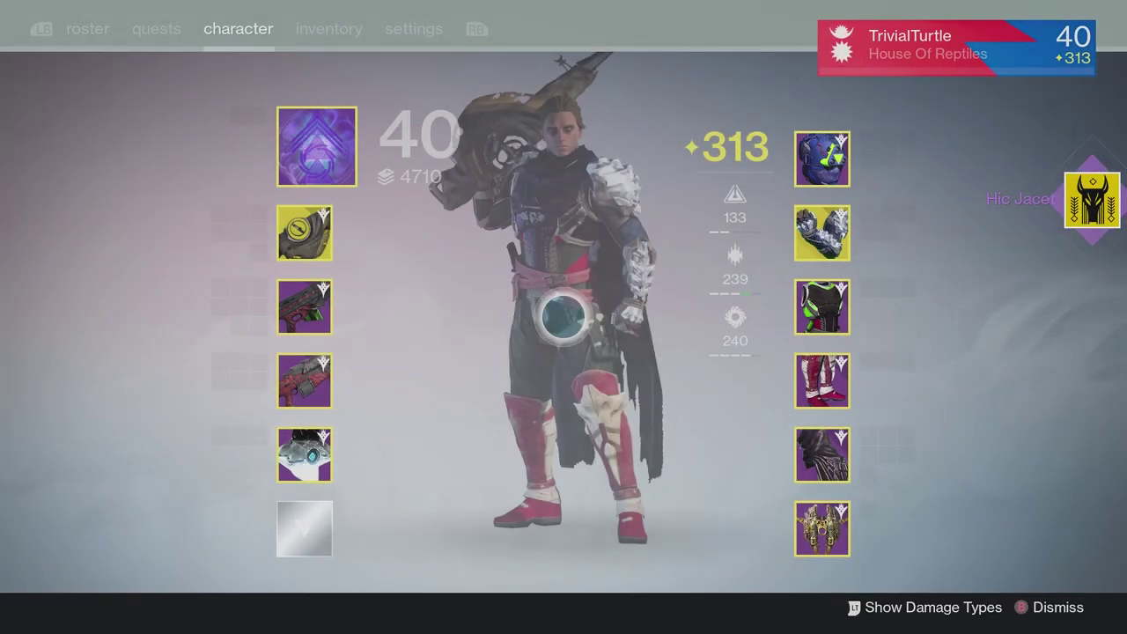
{"action": "left_click", "coordinate": [392, 452]}
{"action": "mouse_move", "coordinate": [778, 319]}
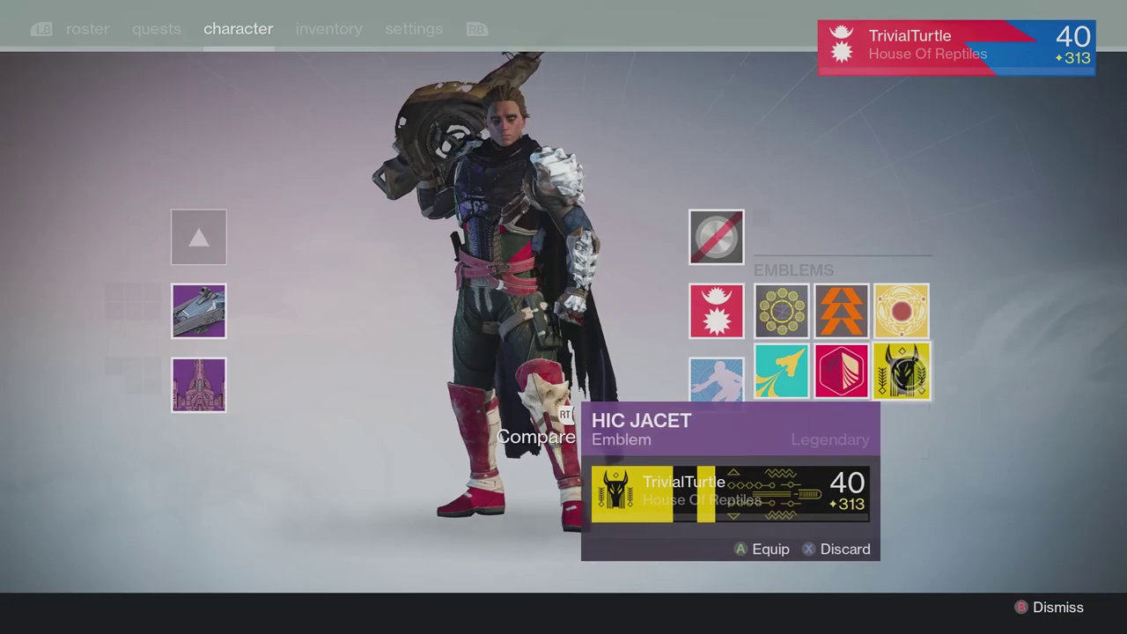
{"action": "key", "text": "Escape"}
{"action": "key", "text": "w"}
{"action": "key", "text": "x"}
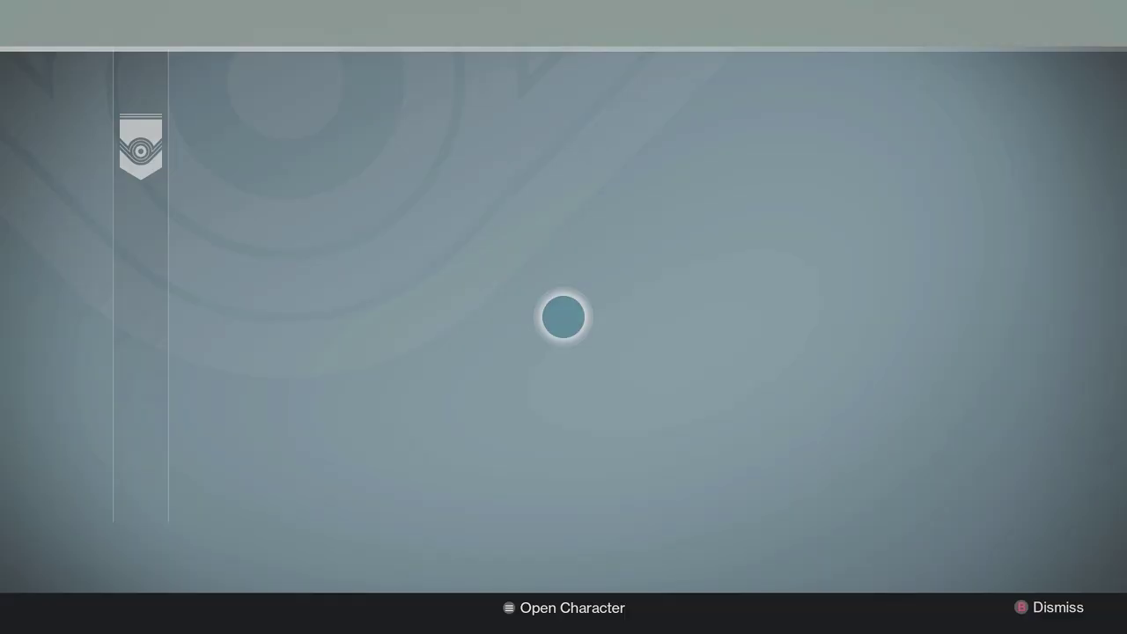
{"action": "key", "text": "e"}
{"action": "key", "text": "e"}
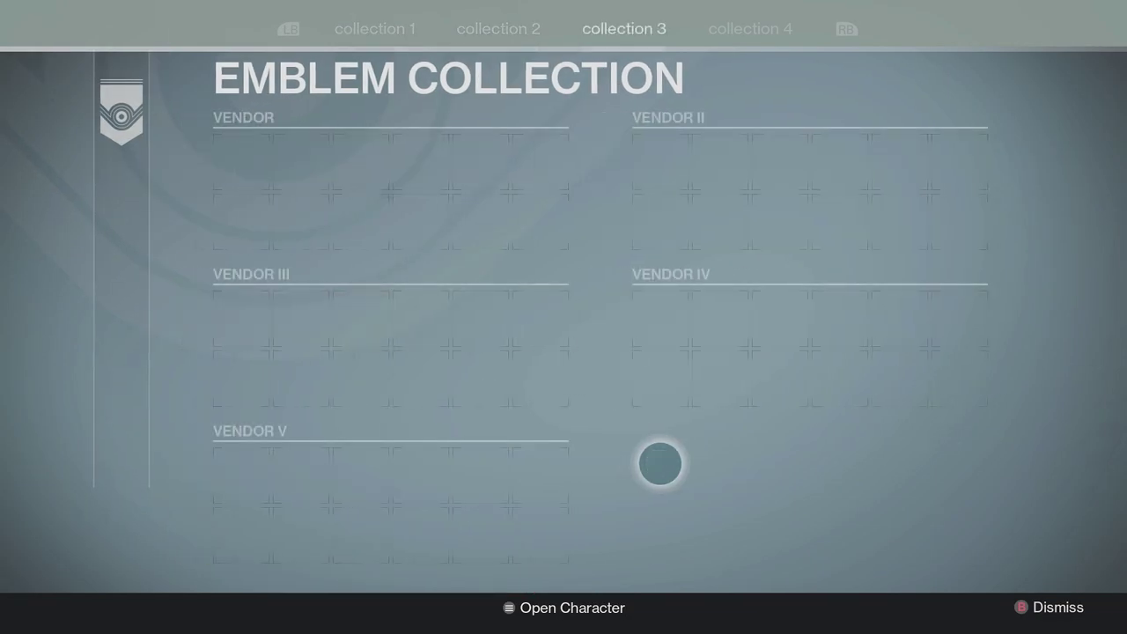
{"action": "key", "text": "q"}
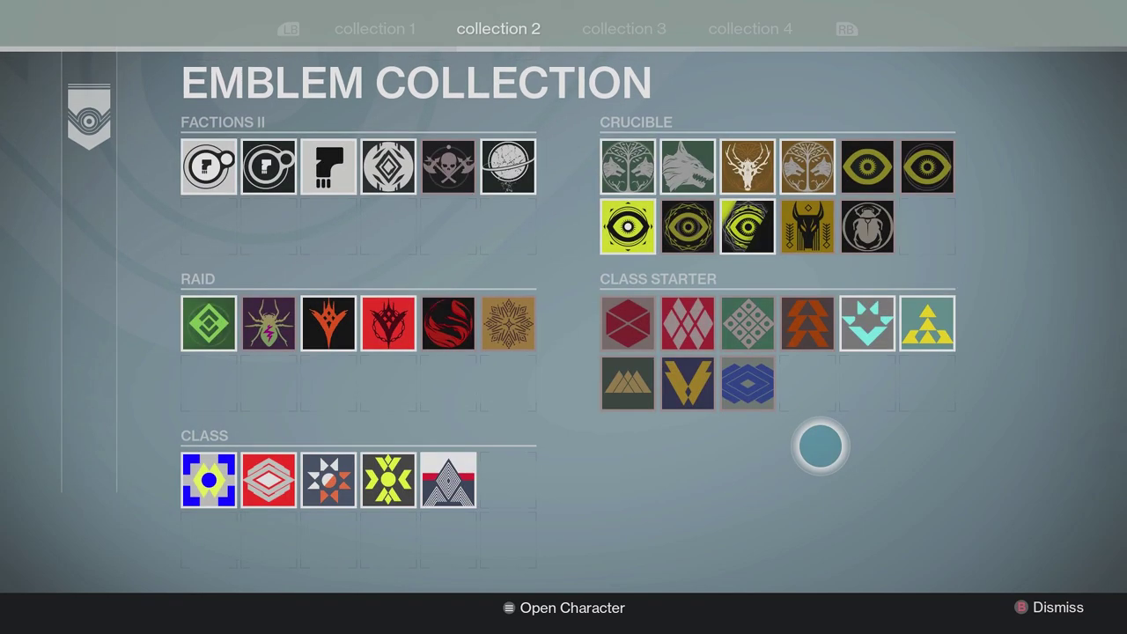
{"action": "key", "text": "Tab"}
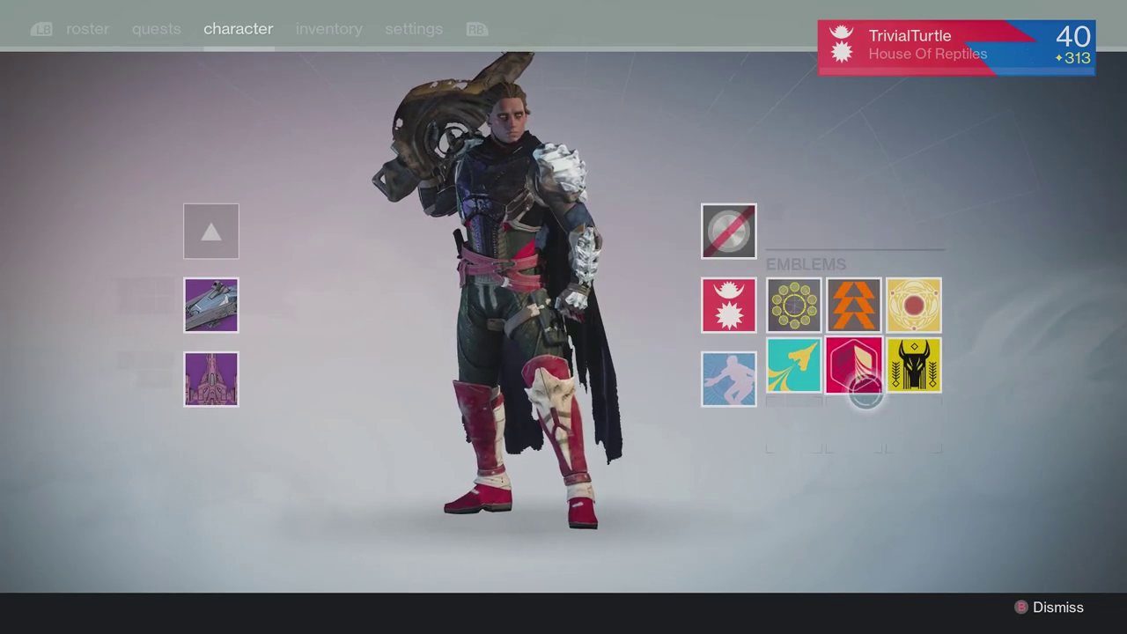
{"action": "key", "text": "Escape"}
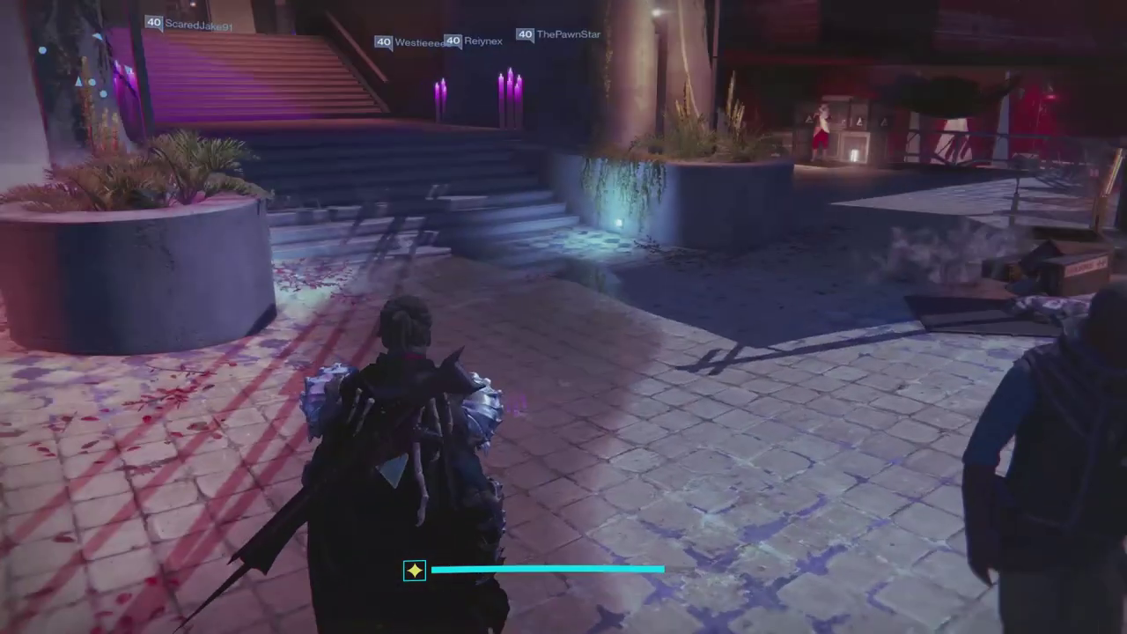
{"action": "key", "text": "Tab"}
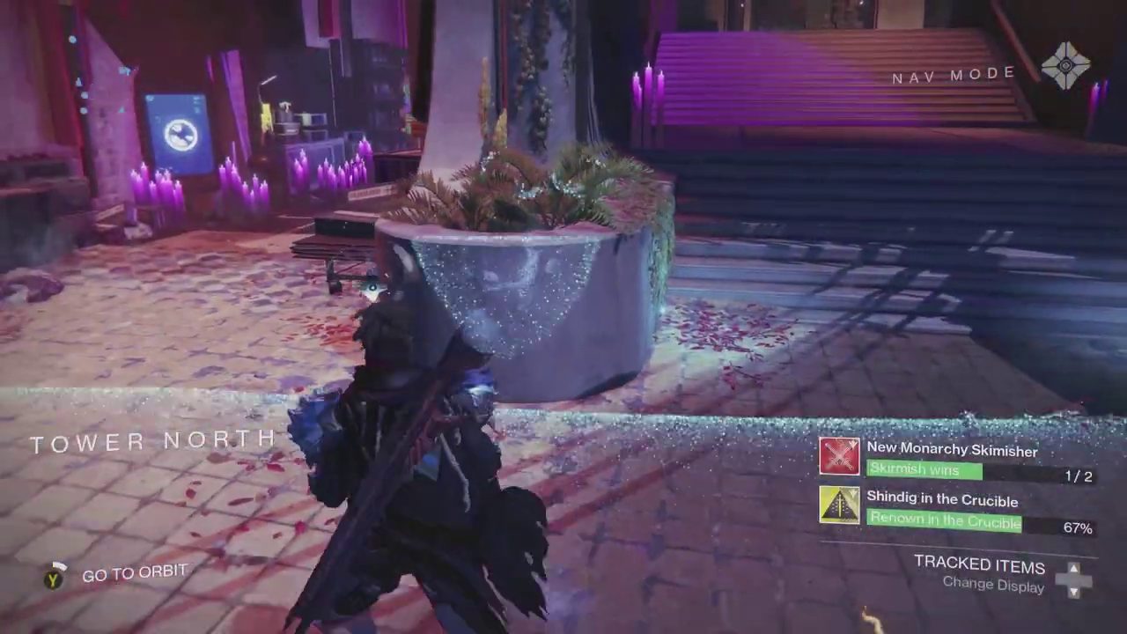
{"action": "key", "text": "w"}
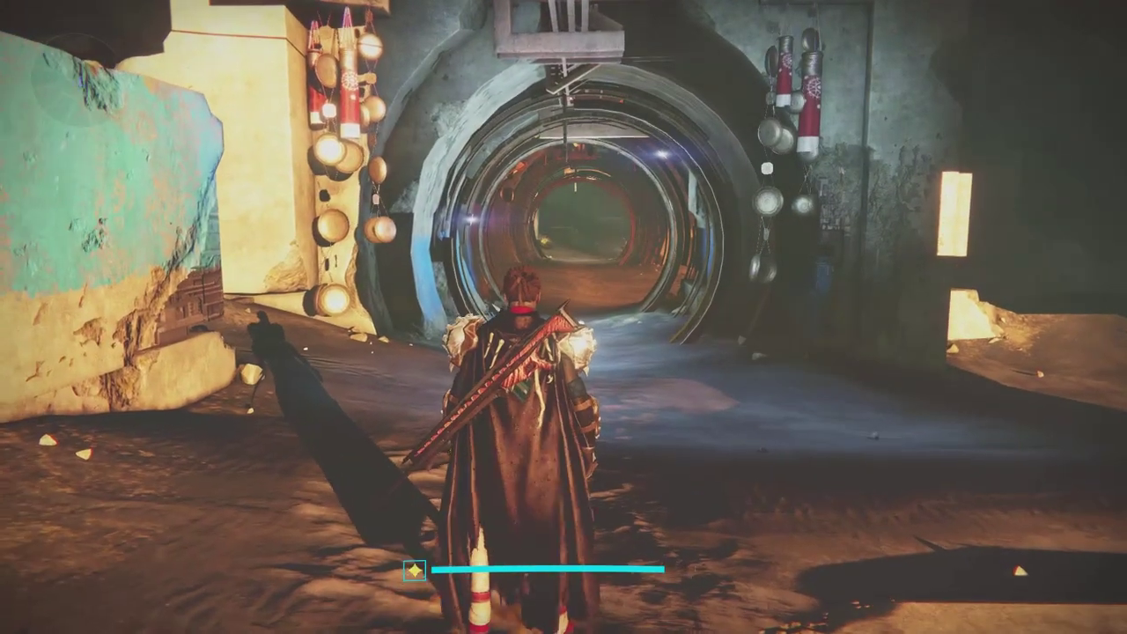
{"action": "key", "text": "w"}
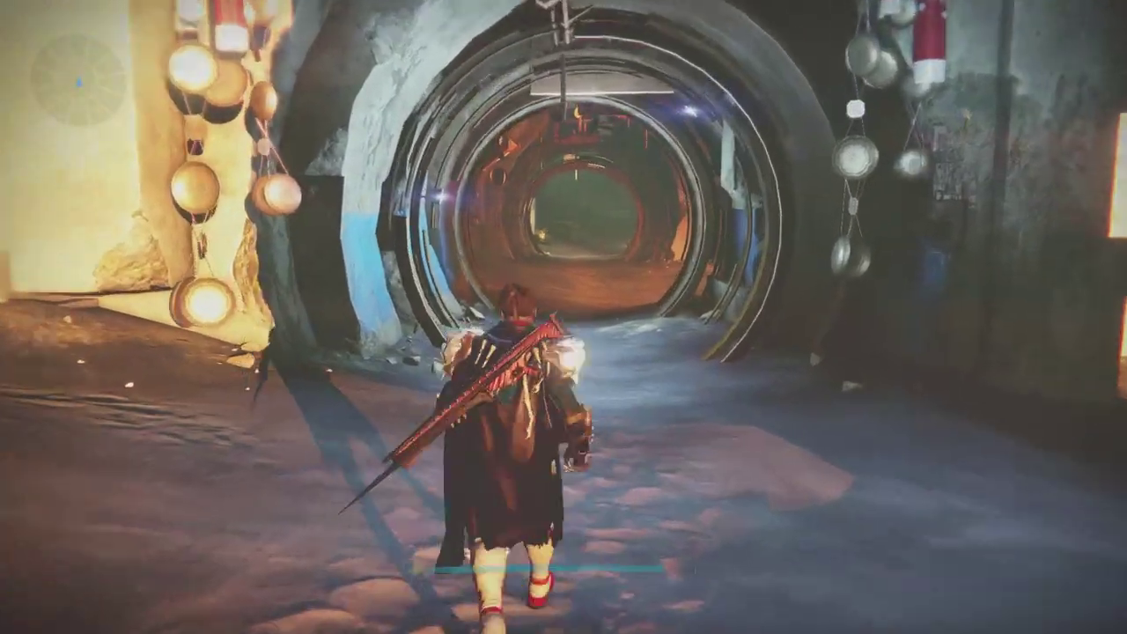
{"action": "key", "text": "w"}
{"action": "key", "text": "w"}
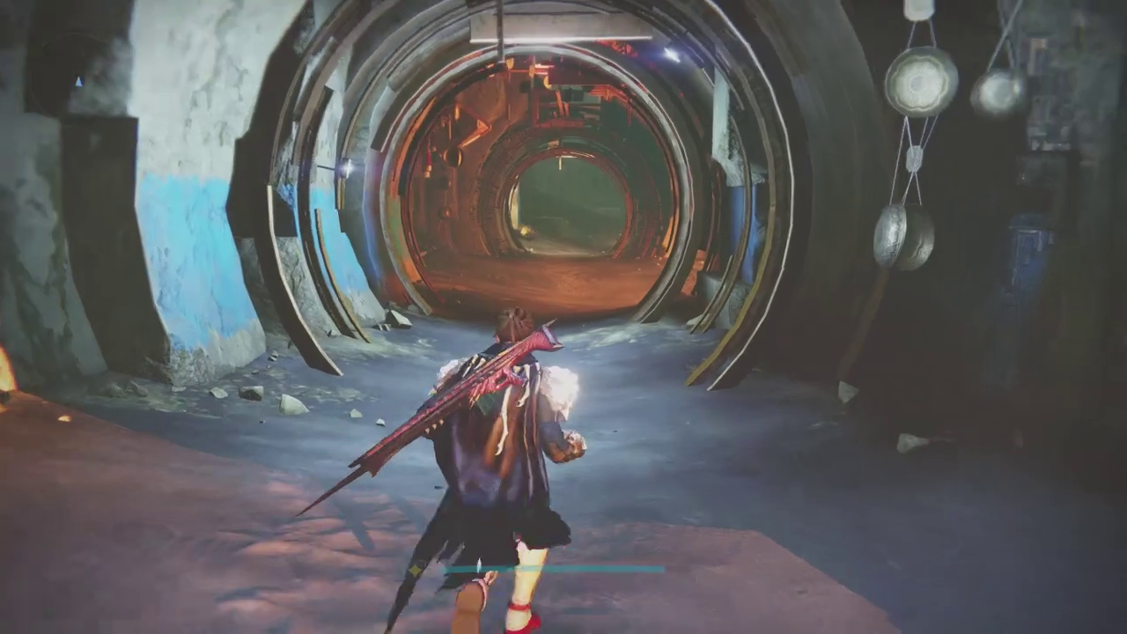
{"action": "key", "text": "w"}
{"action": "key", "text": "w"}
{"action": "key", "text": "w"}
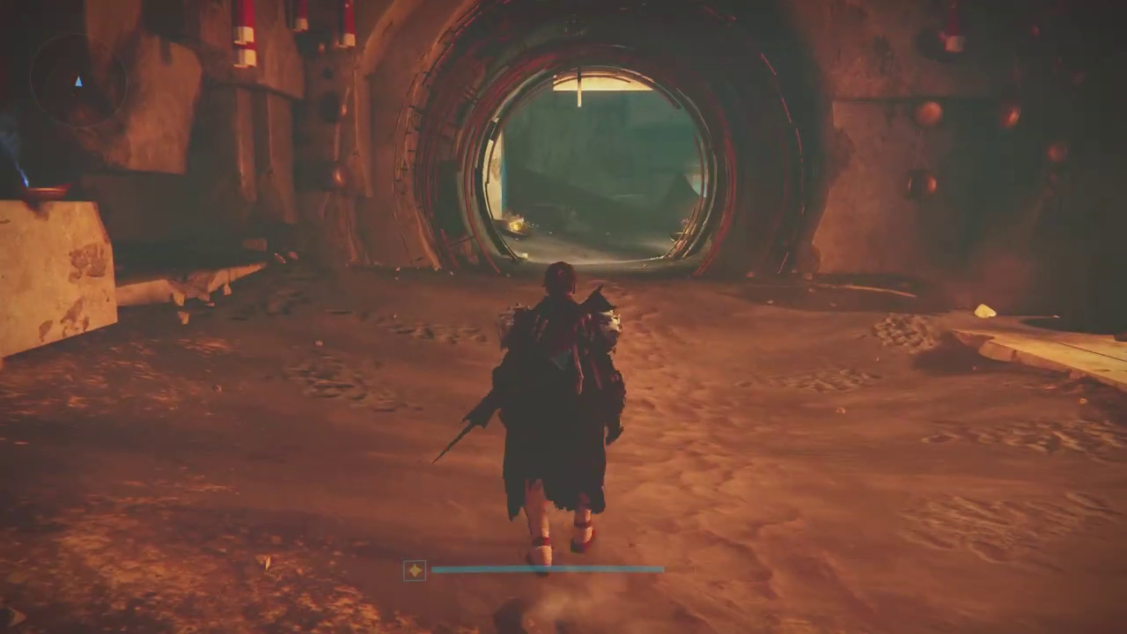
{"action": "key", "text": "w"}
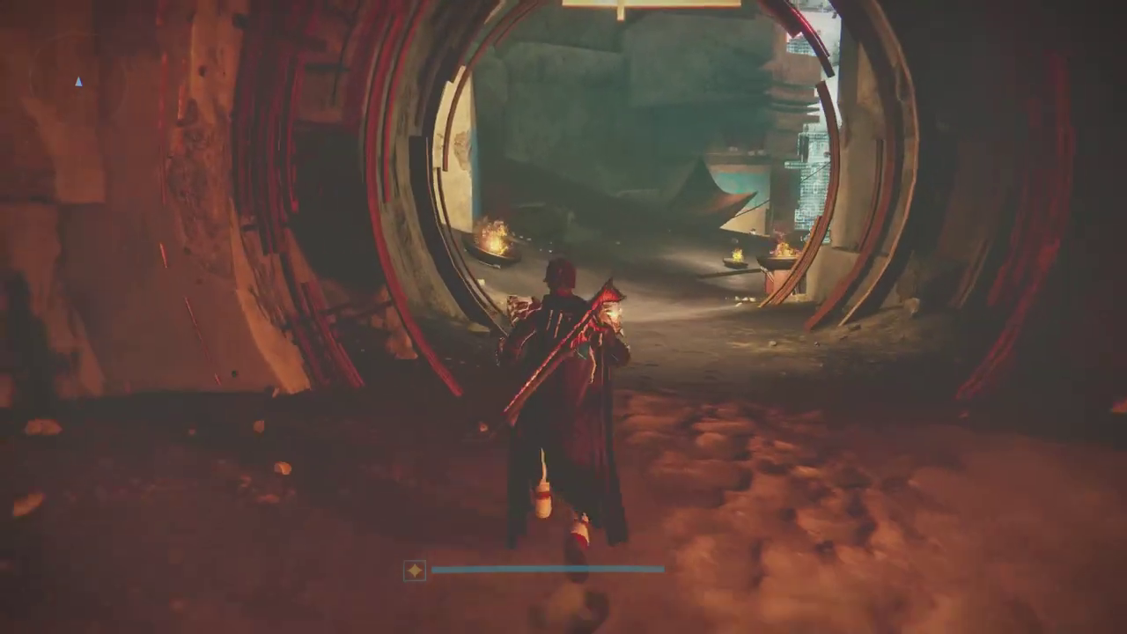
{"action": "key", "text": "w"}
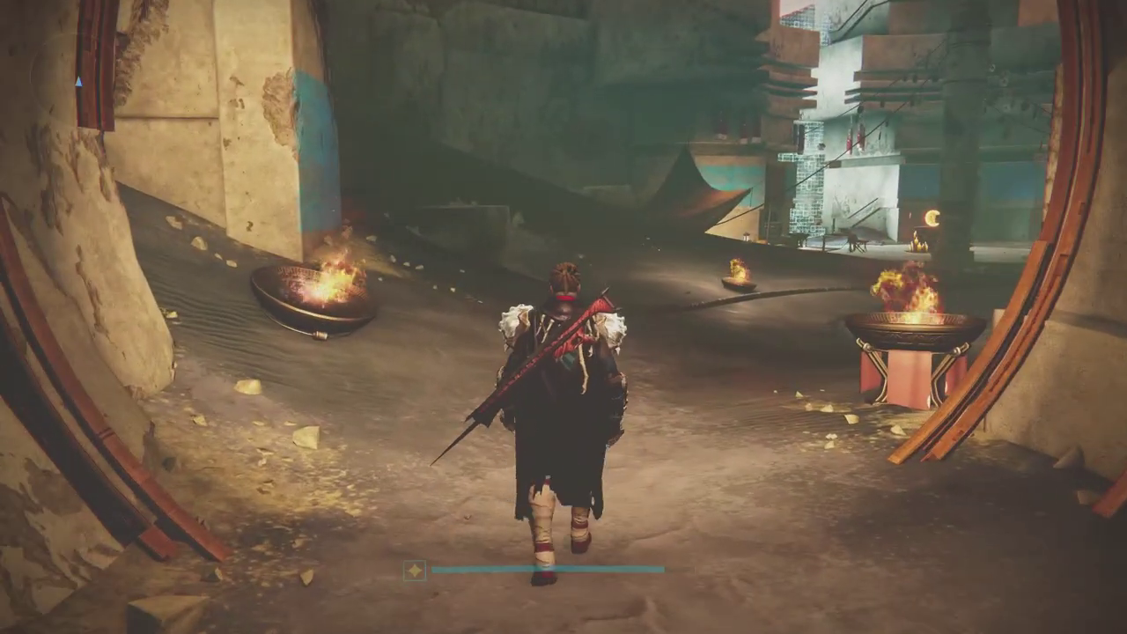
{"action": "key", "text": "w"}
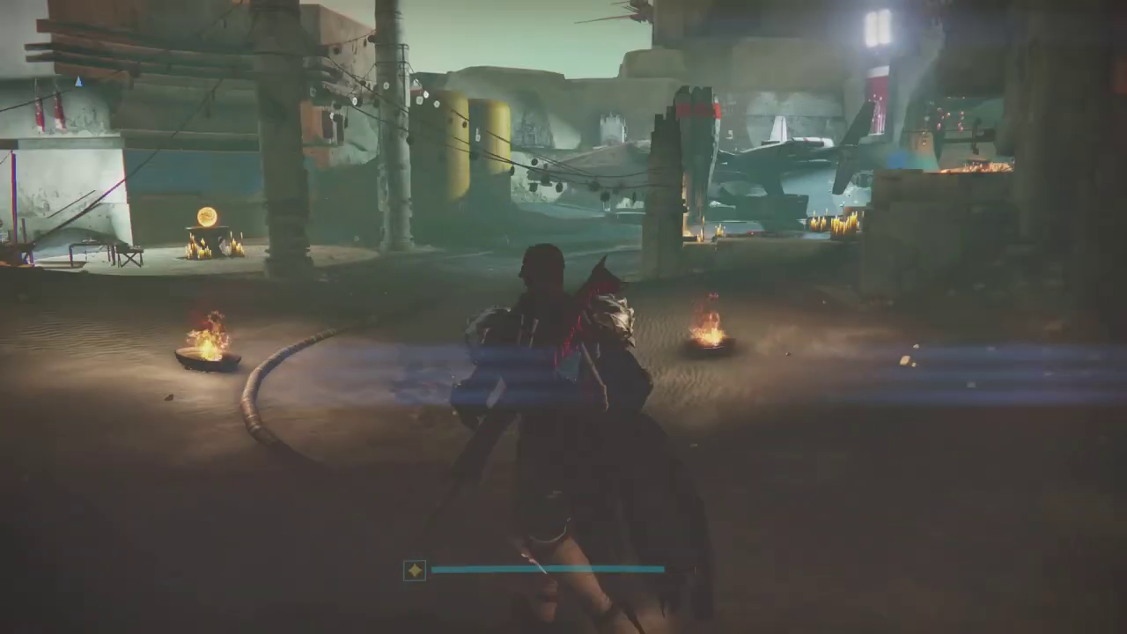
{"action": "key", "text": "w"}
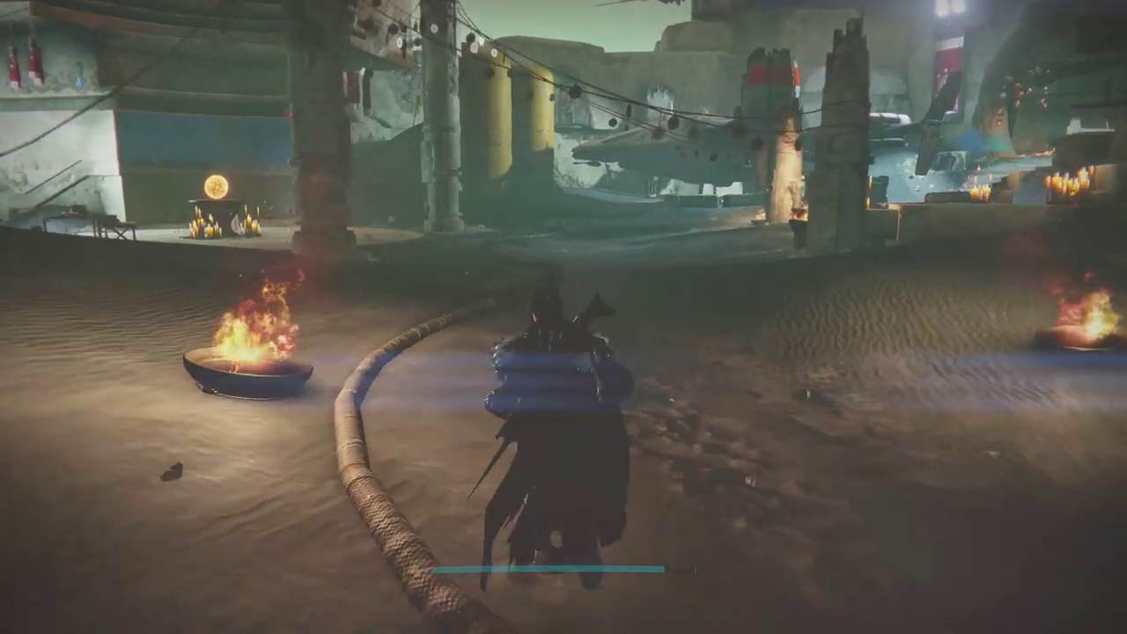
{"action": "key", "text": "w"}
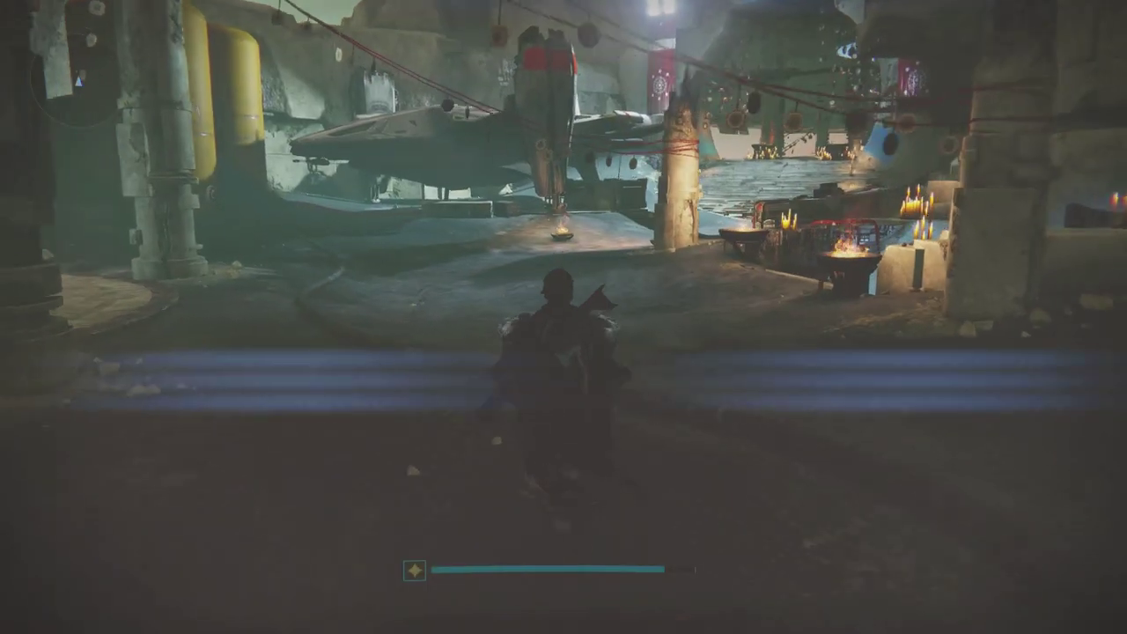
{"action": "key", "text": "w"}
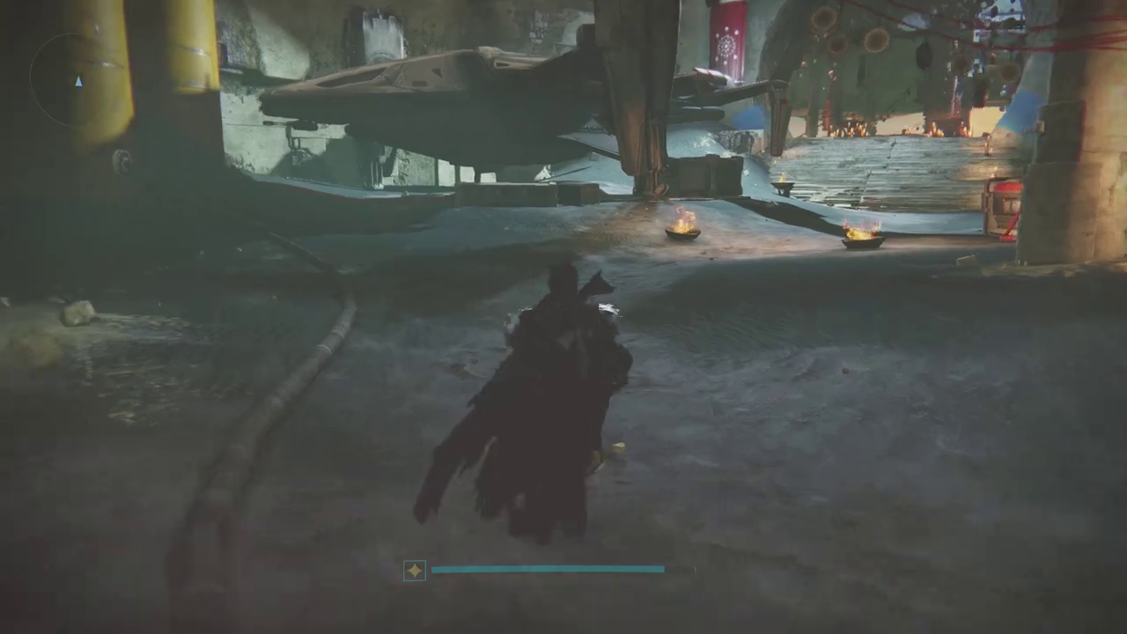
- Inspect the Glass Promontory sniper rifle from the character's special weapons with the menu hidden, and return to the game
{"action": "key", "text": "Tab"}
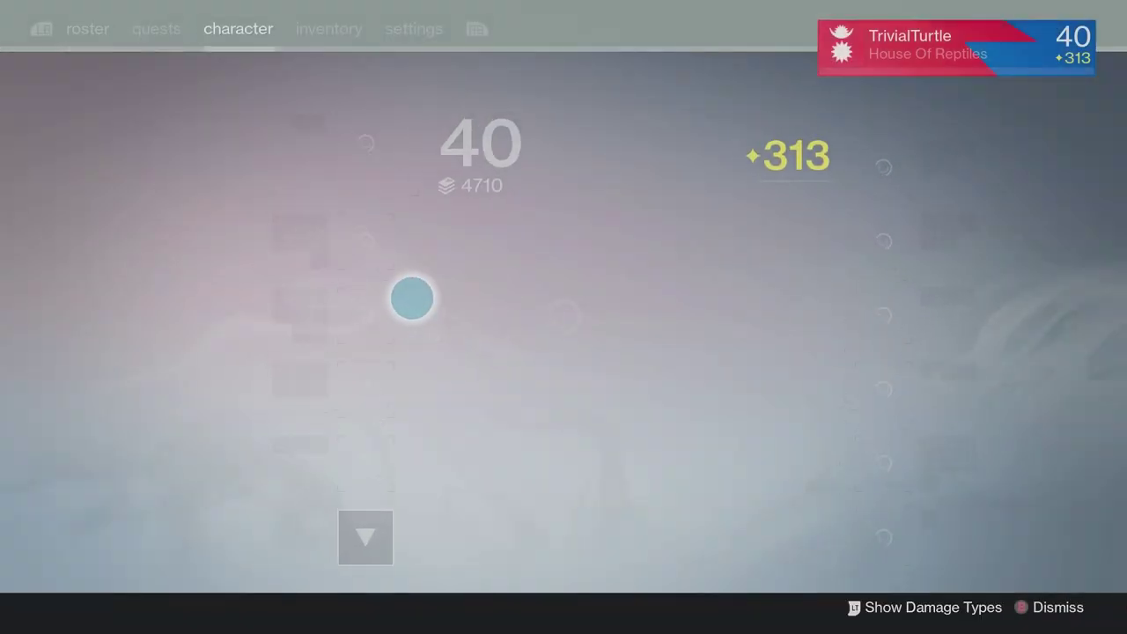
{"action": "mouse_move", "coordinate": [395, 307]}
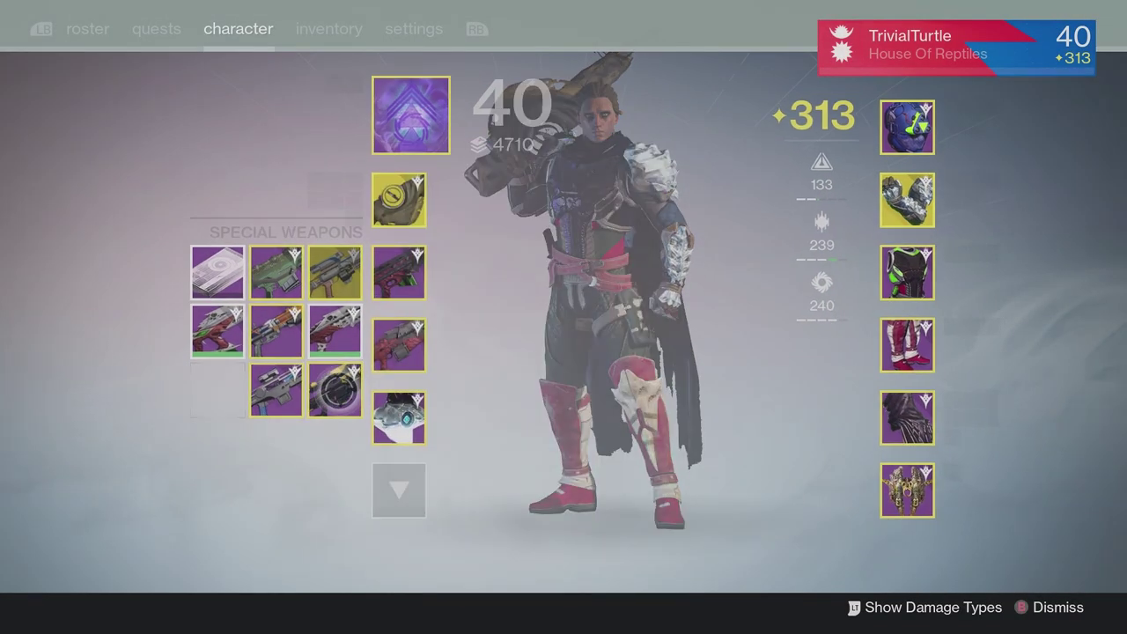
{"action": "left_click", "coordinate": [339, 391]}
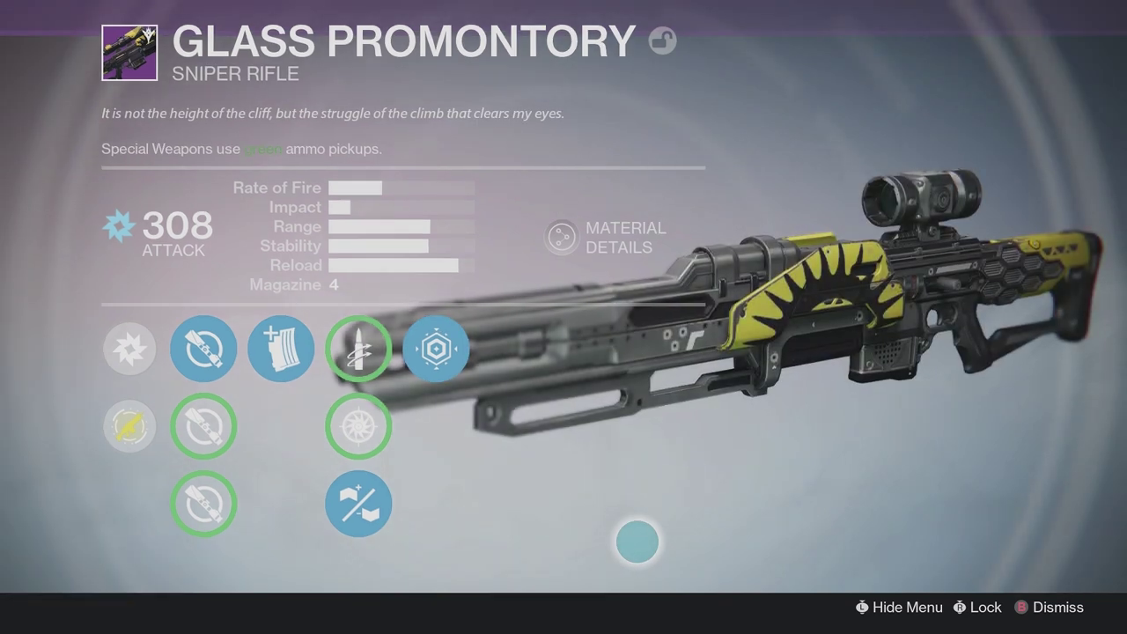
{"action": "key", "text": "l"}
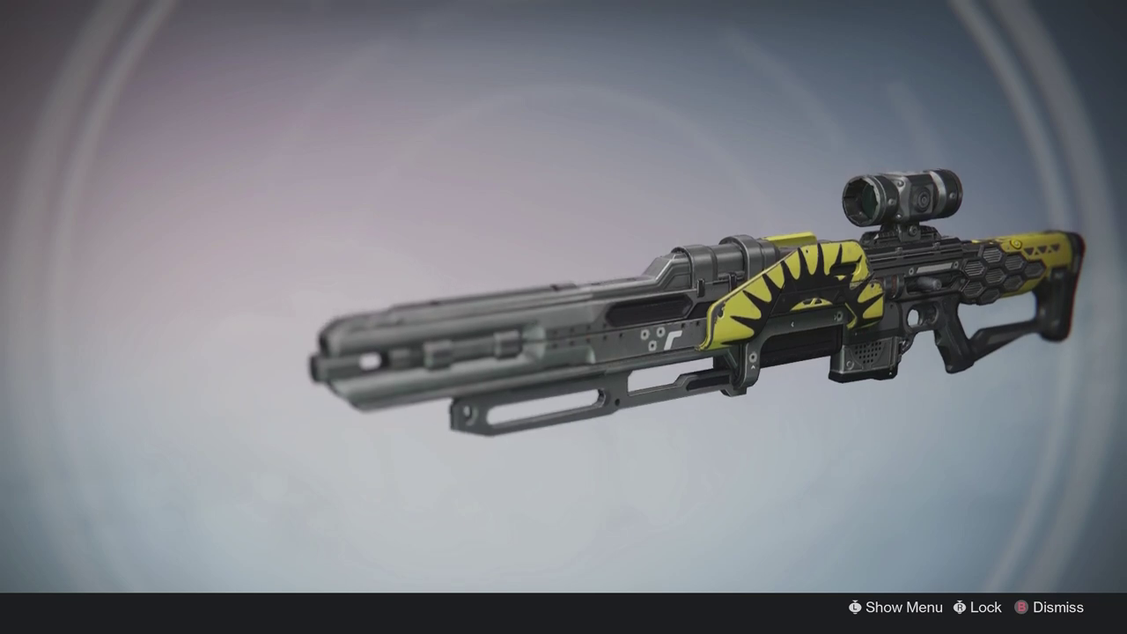
{"action": "key", "text": "Escape"}
{"action": "key", "text": "Escape"}
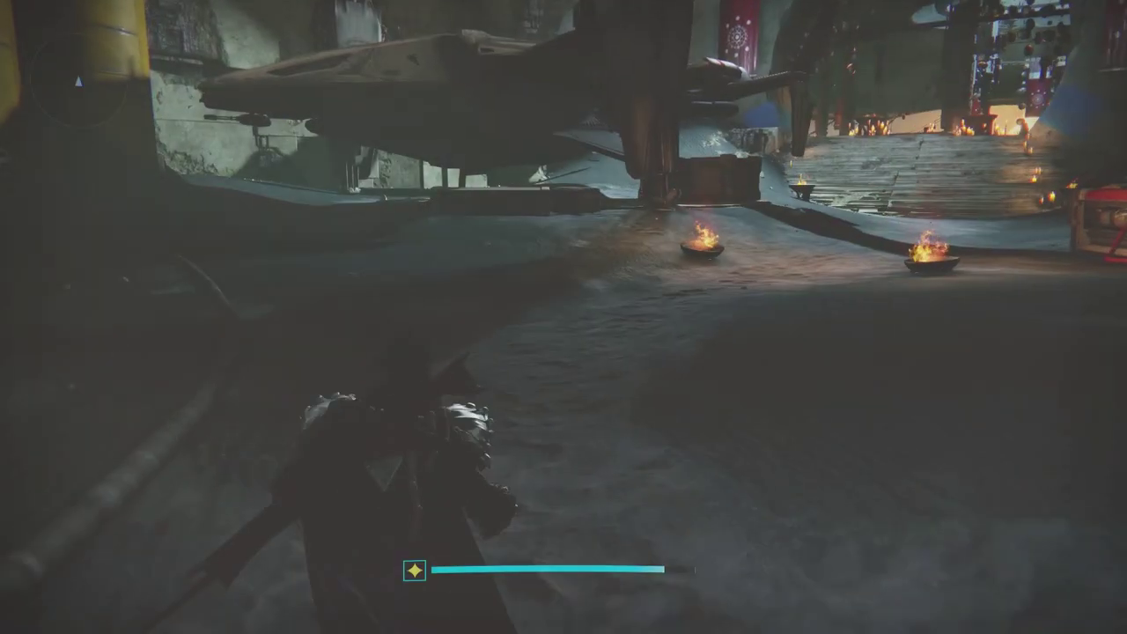
{"action": "key", "text": "w"}
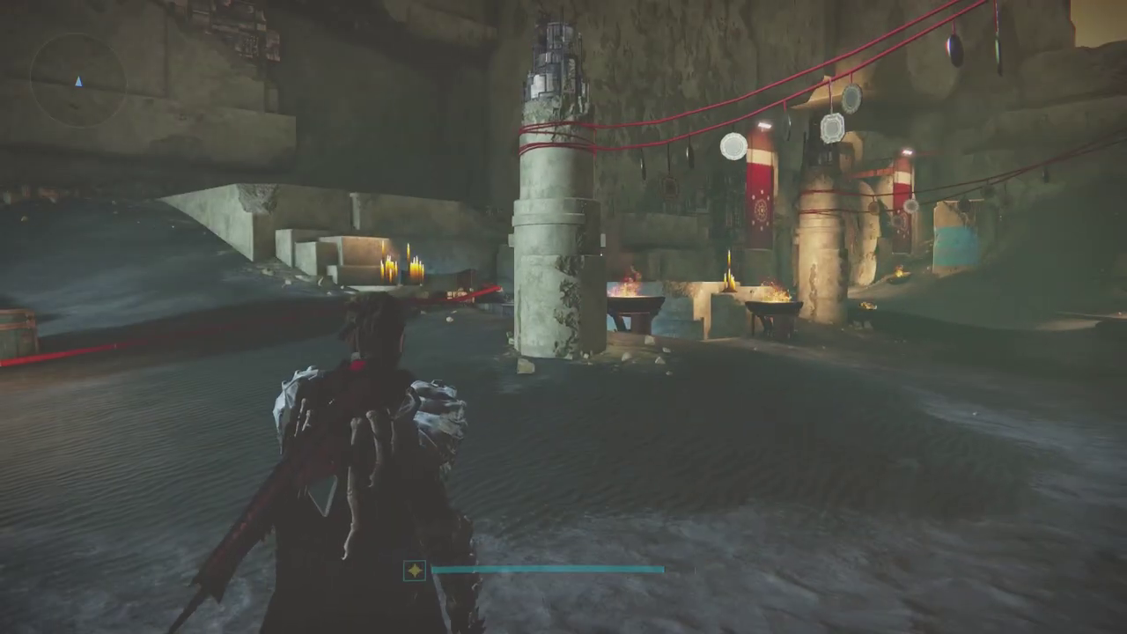
{"action": "key", "text": "w"}
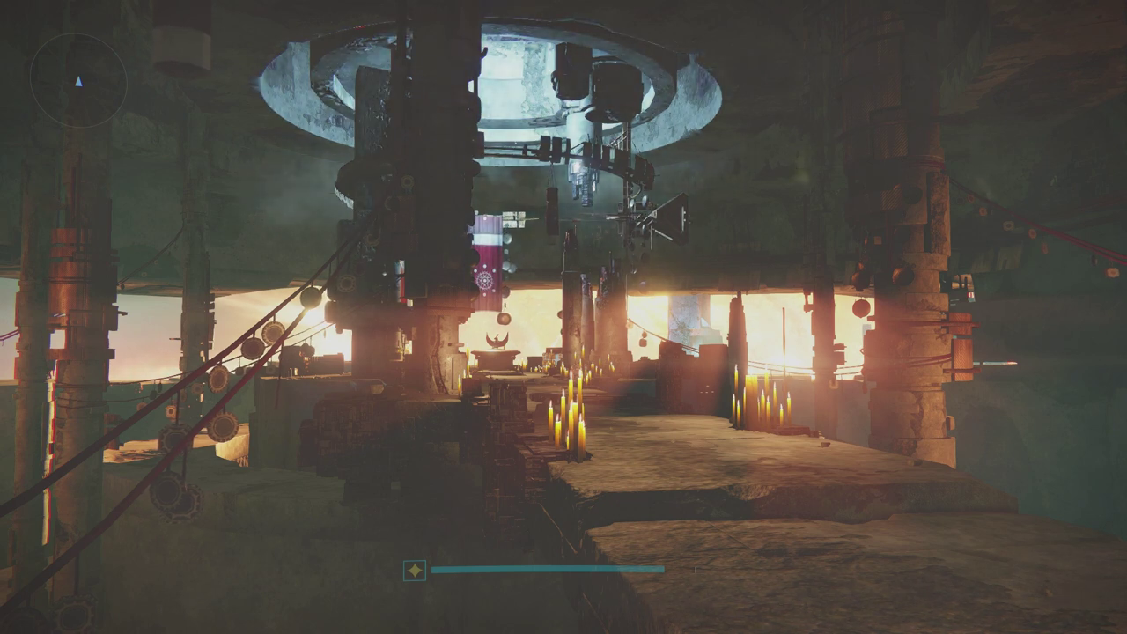
{"action": "key", "text": "Escape"}
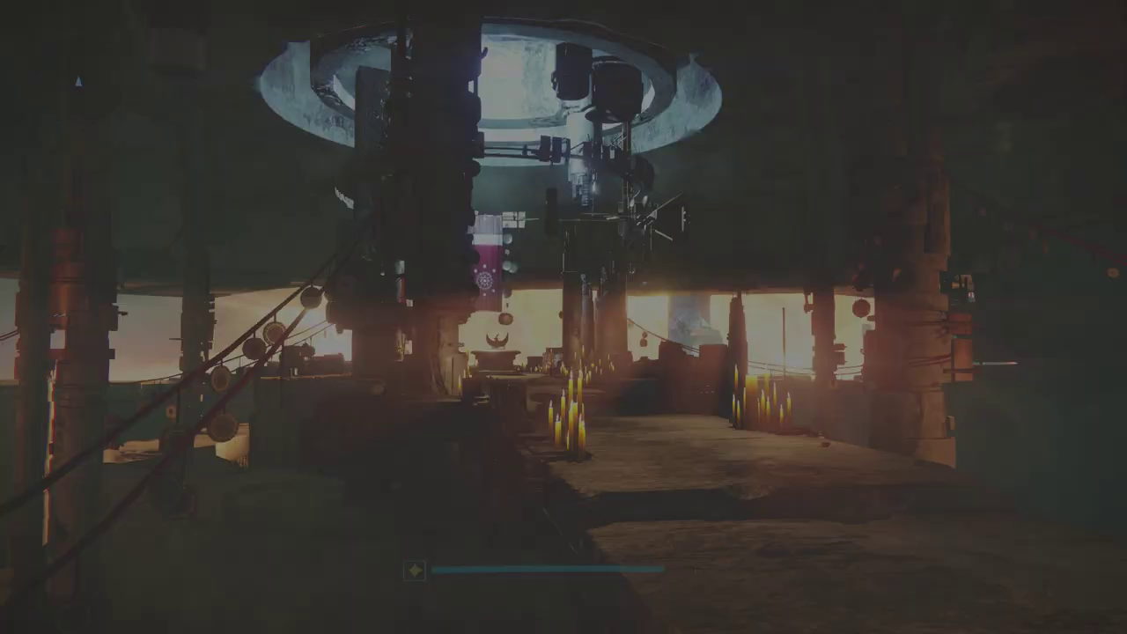
{"action": "key", "text": "Escape"}
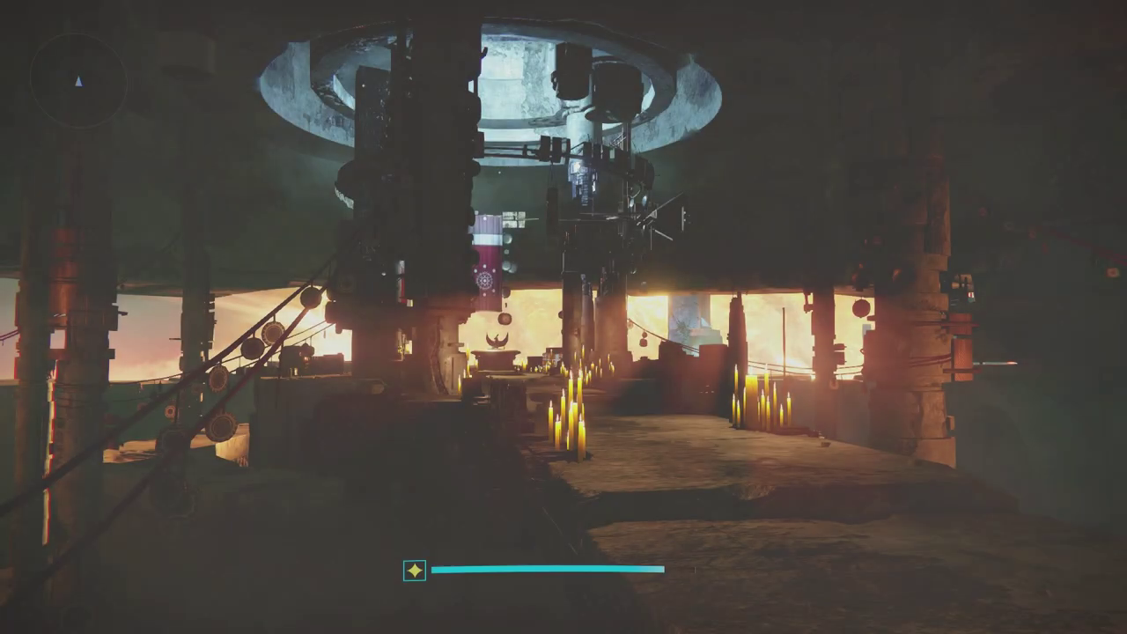
{"action": "key", "text": "w"}
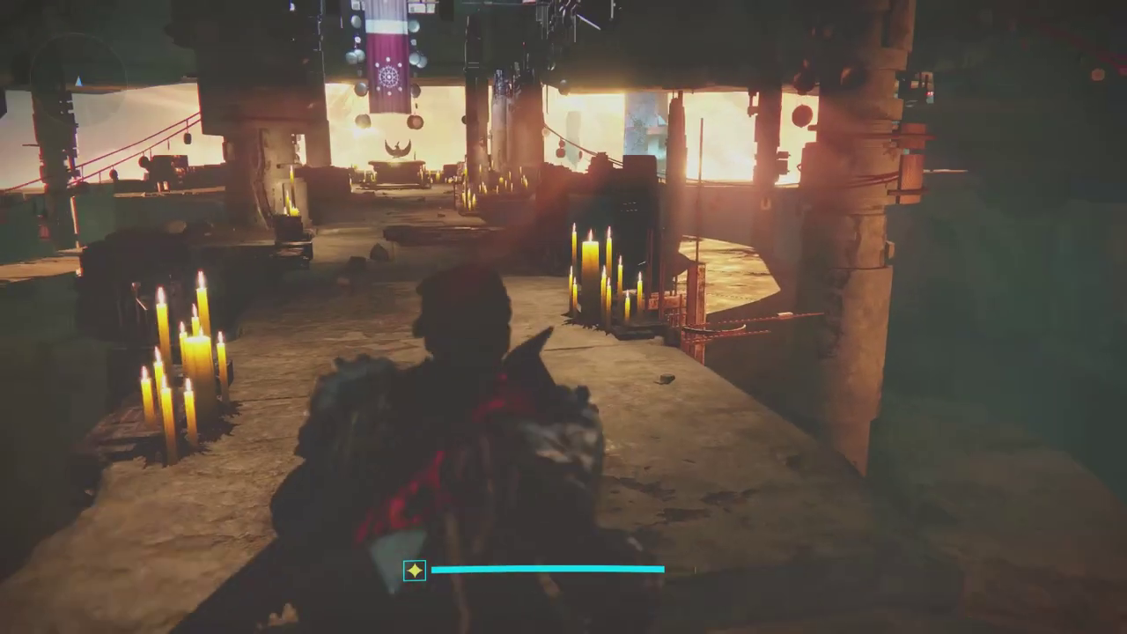
{"action": "key", "text": "w"}
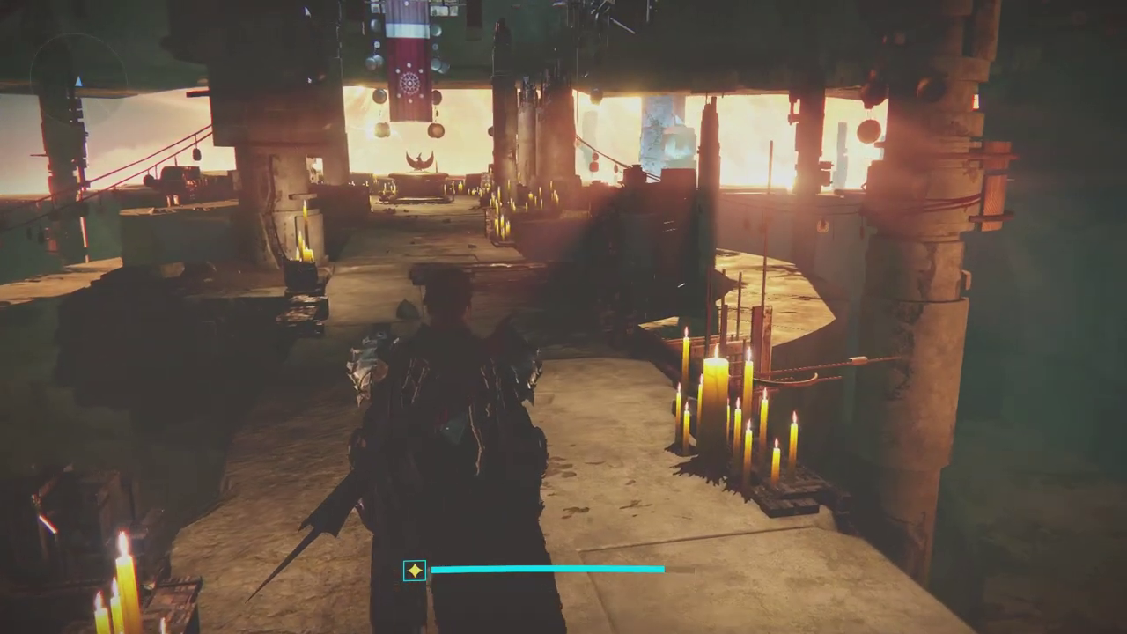
{"action": "key", "text": "w"}
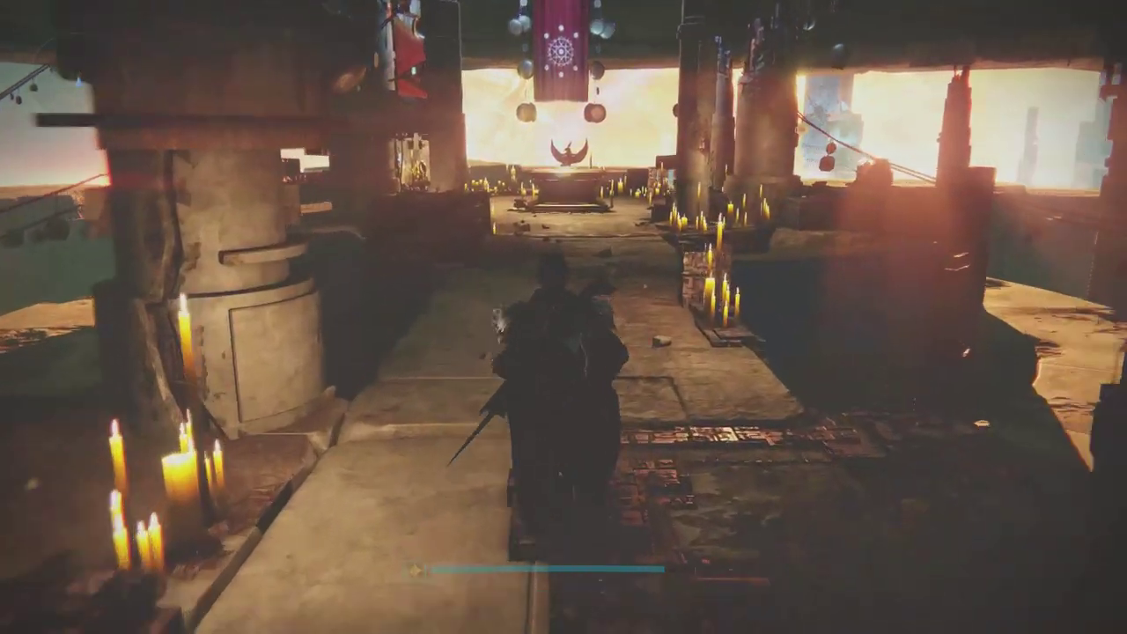
{"action": "key", "text": "w"}
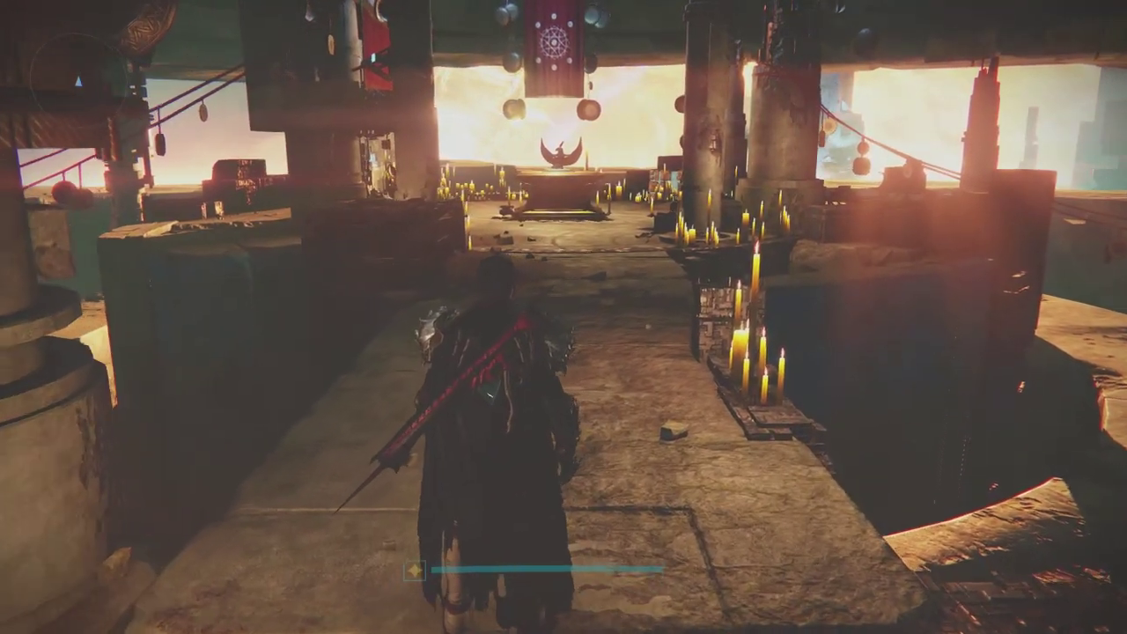
{"action": "key", "text": "w"}
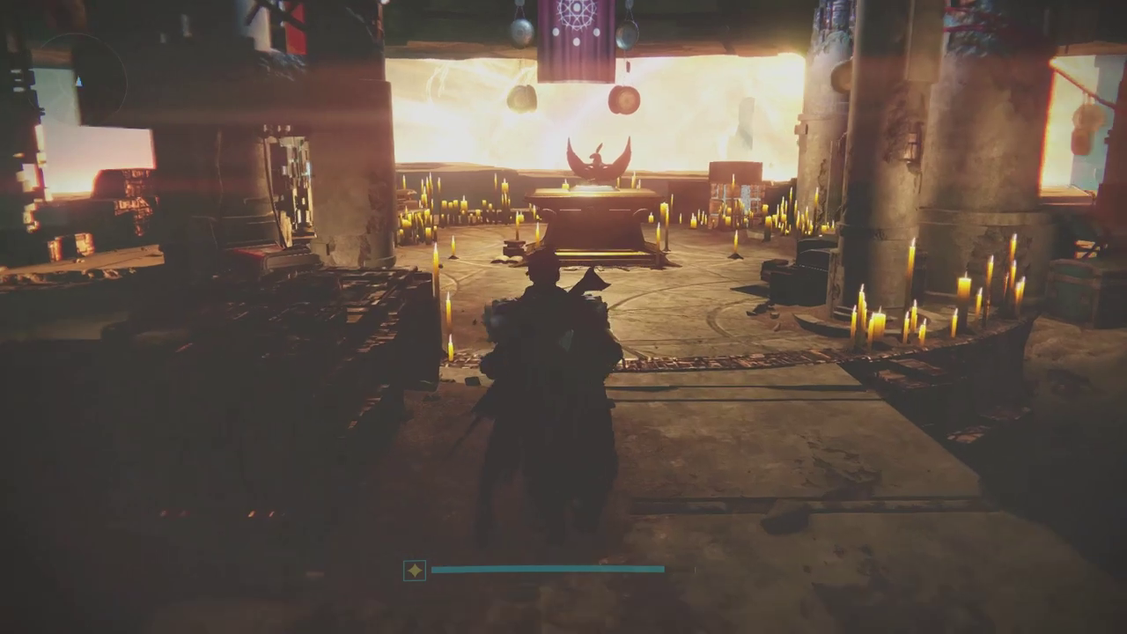
{"action": "mouse_move", "coordinate": [564, 317]}
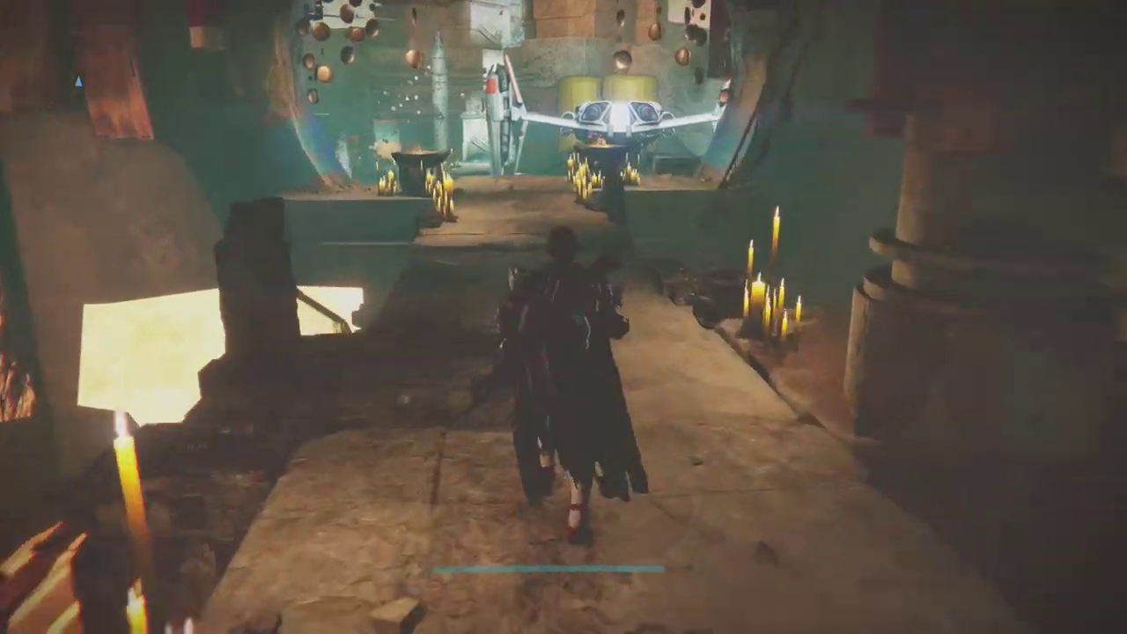
{"action": "key", "text": "w"}
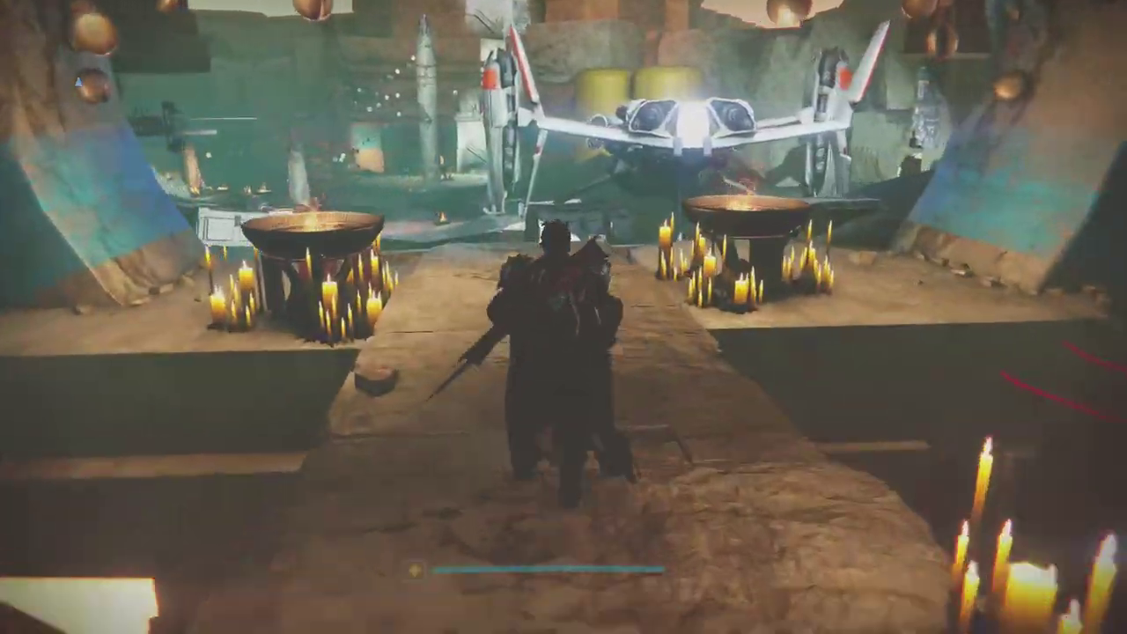
{"action": "key", "text": "w"}
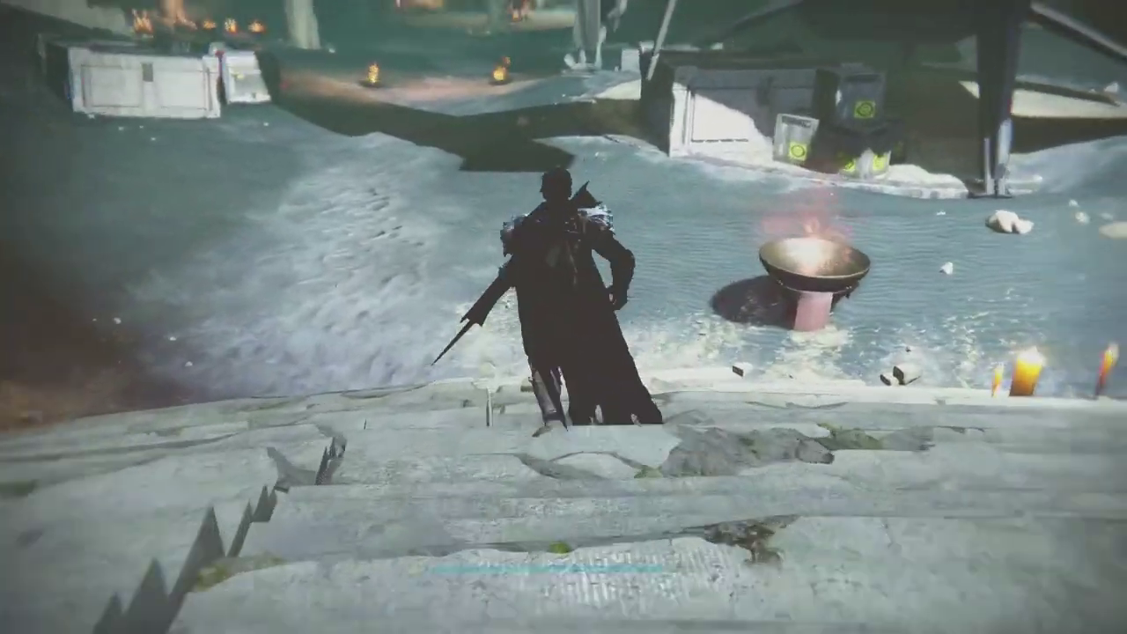
{"action": "key", "text": "w"}
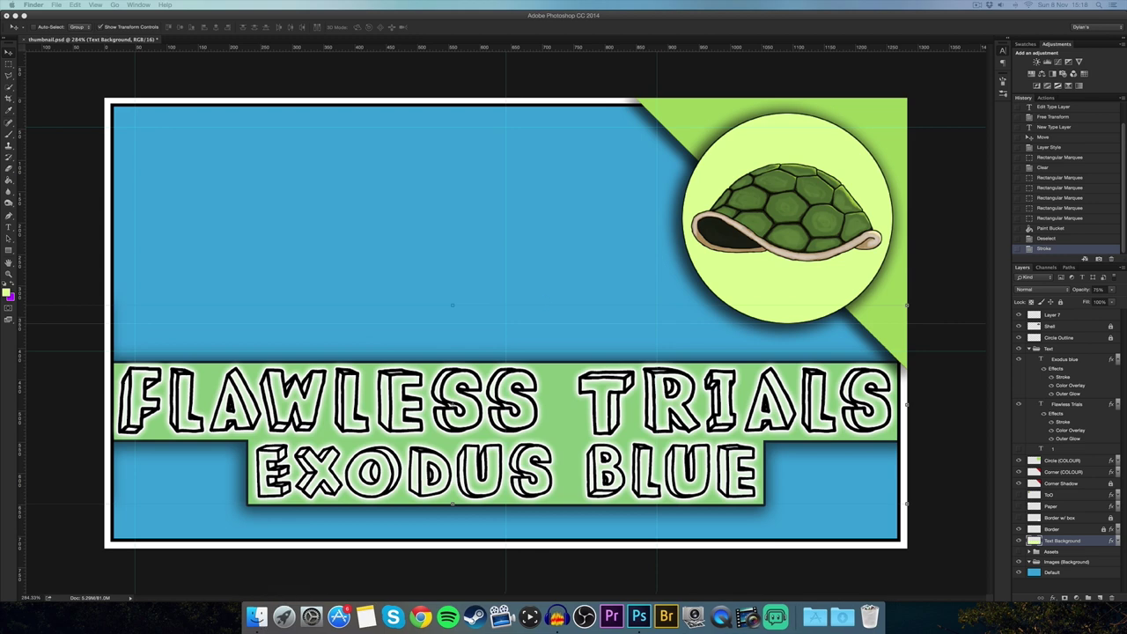
- Open a new Finder window and browse through the Destiny folder to the Thumbnail folder
{"action": "key", "text": "super+n"}
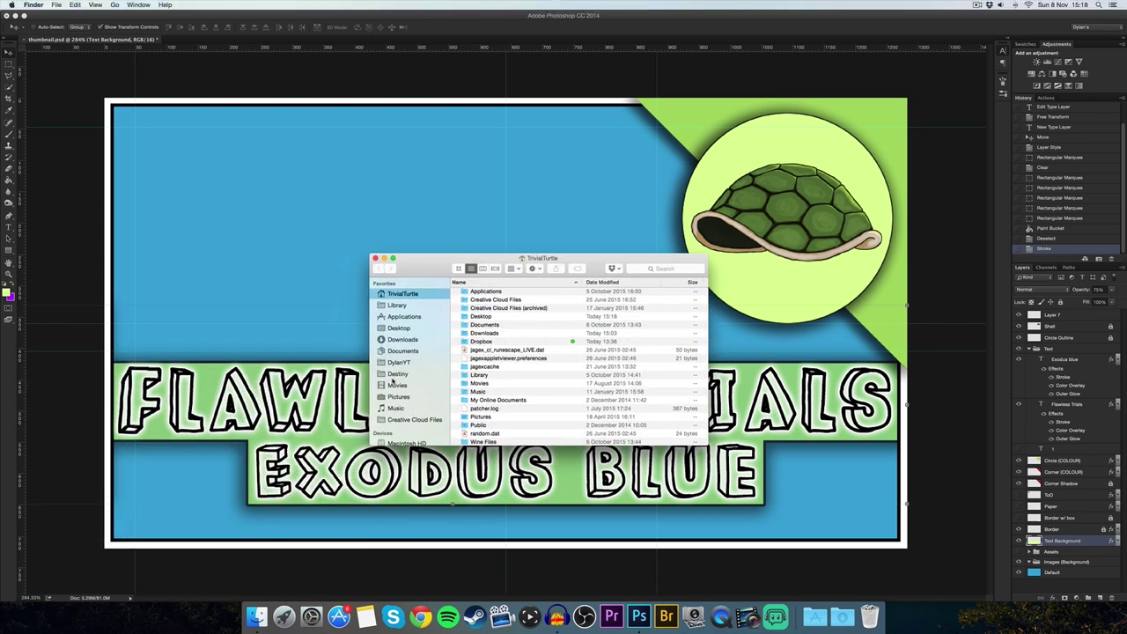
{"action": "left_click", "coordinate": [394, 375]}
{"action": "double_click", "coordinate": [484, 293]}
{"action": "left_click", "coordinate": [488, 294]}
{"action": "double_click", "coordinate": [489, 294]}
{"action": "left_click", "coordinate": [482, 299]}
- Preview the screenshots "rec Screen Shot 08/11/2015 15.17.png" and "rec Screen Shot 08/11/2015 15.18.png" in the Thumbnail folder
{"action": "left_click", "coordinate": [482, 293]}
{"action": "key", "text": "space"}
{"action": "key", "text": "space"}
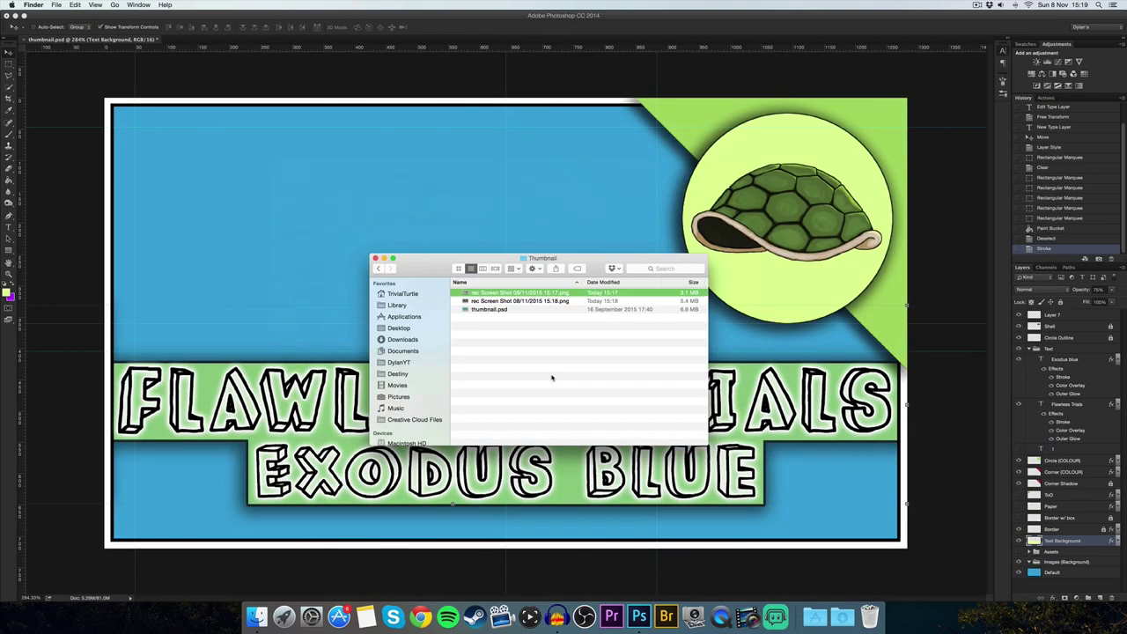
{"action": "left_click", "coordinate": [493, 301]}
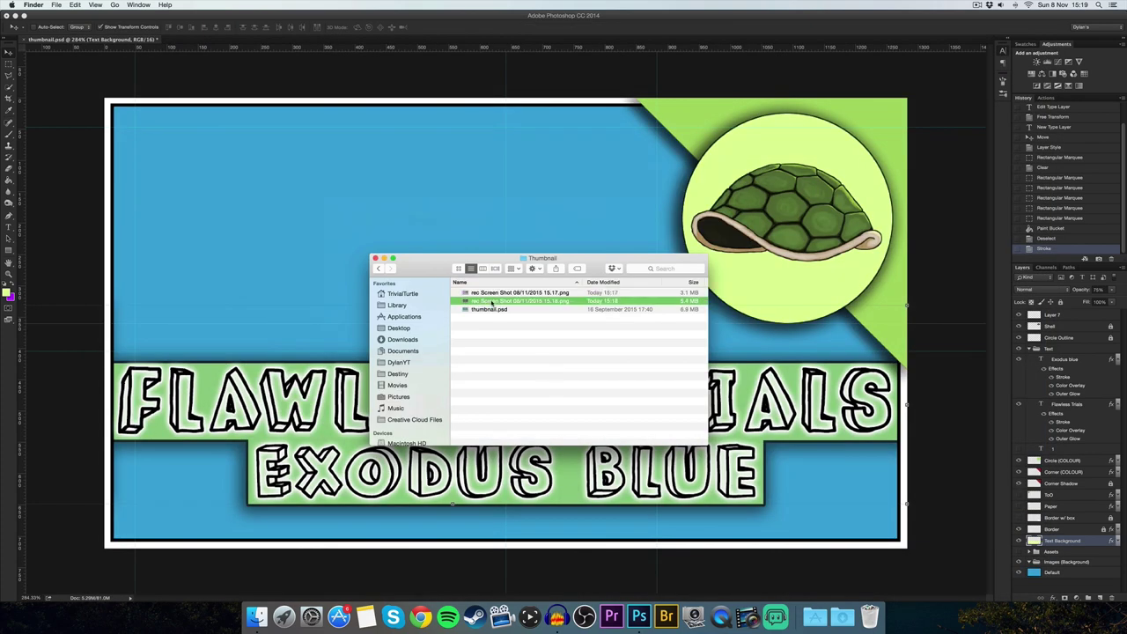
{"action": "key", "text": "space"}
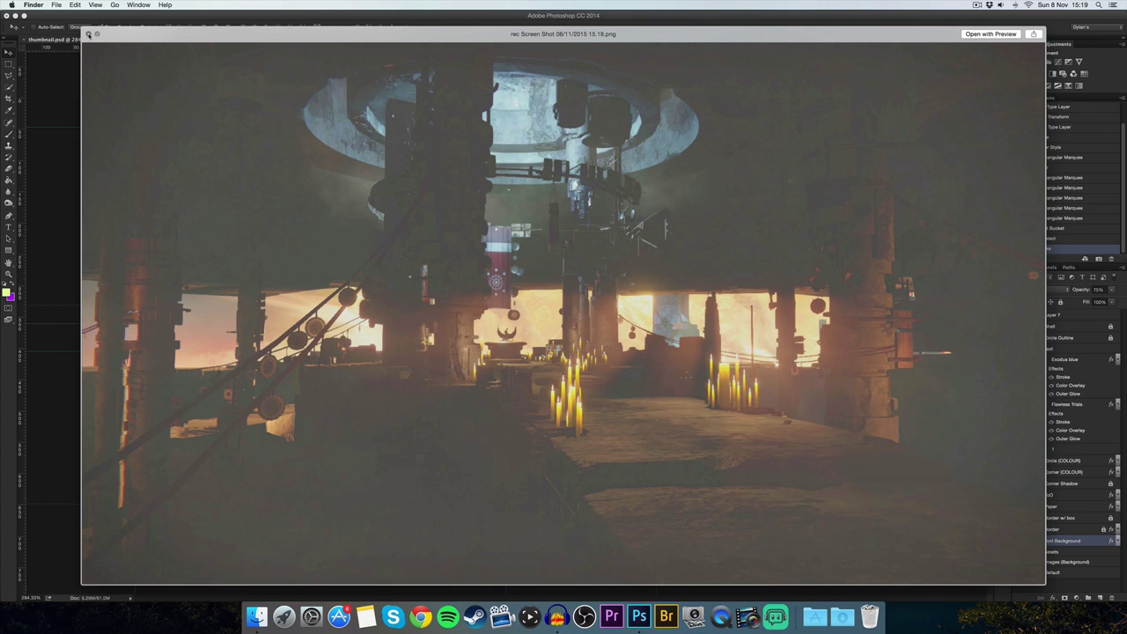
{"action": "left_click", "coordinate": [88, 34]}
- Open "rec Screen Shot 08/11/2015 15.17.png" with Adobe Photoshop CC 2014
{"action": "left_click", "coordinate": [494, 292]}
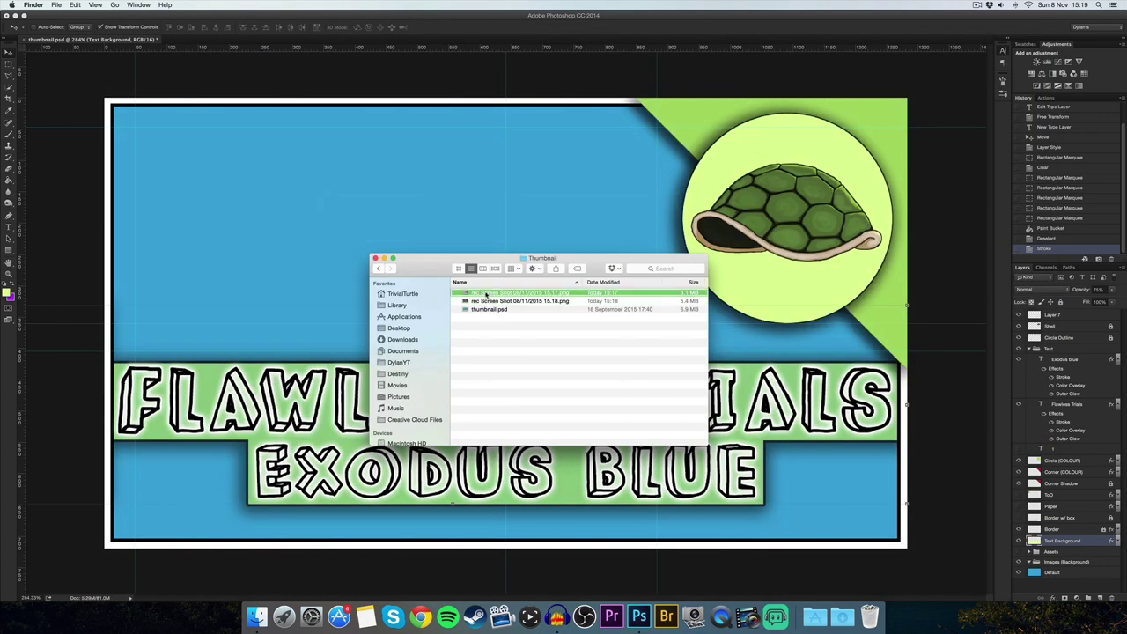
{"action": "right_click", "coordinate": [491, 292]}
{"action": "mouse_move", "coordinate": [499, 305]}
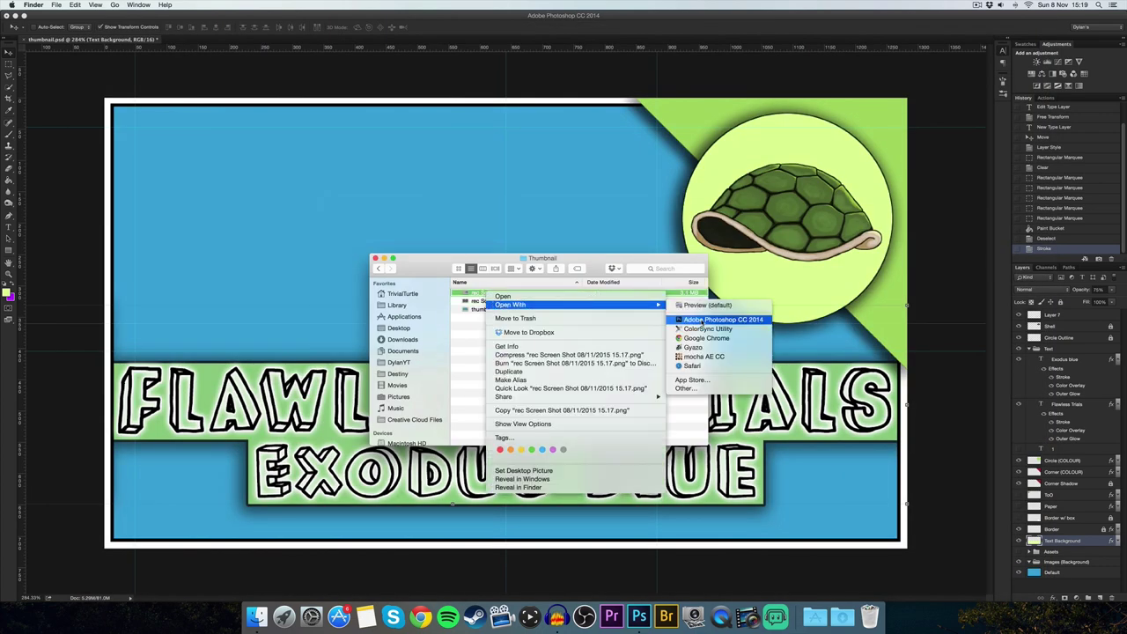
{"action": "left_click", "coordinate": [692, 322]}
{"action": "left_click", "coordinate": [646, 344]}
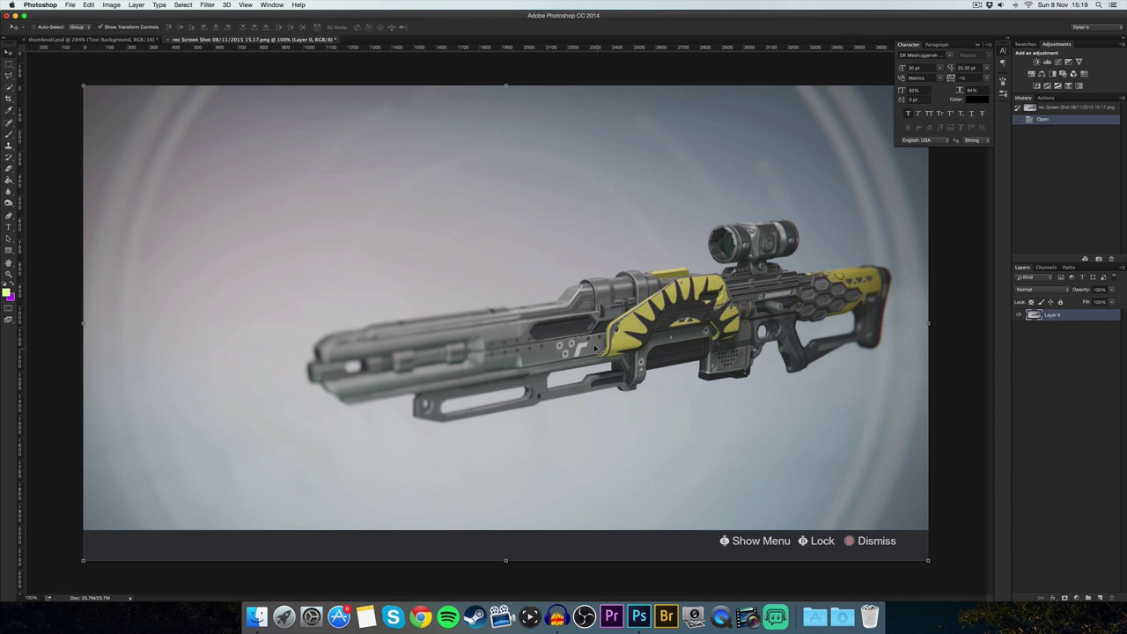
- Try selecting the background around the rifle with the Quick Selection tool, and deselect it
{"action": "left_click", "coordinate": [9, 89]}
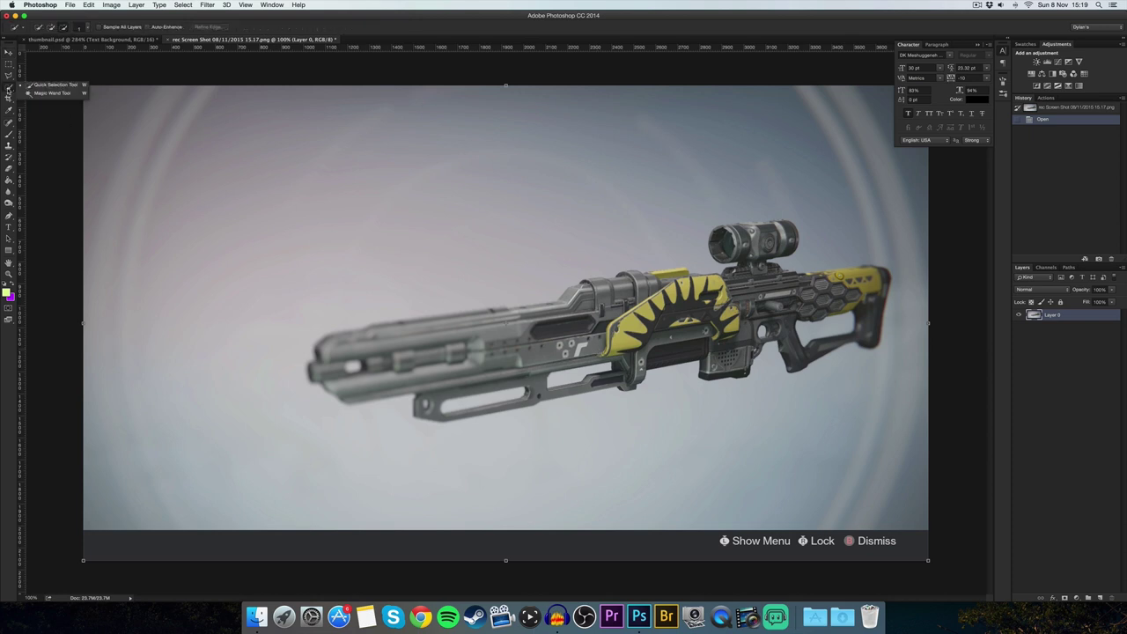
{"action": "left_click", "coordinate": [8, 91]}
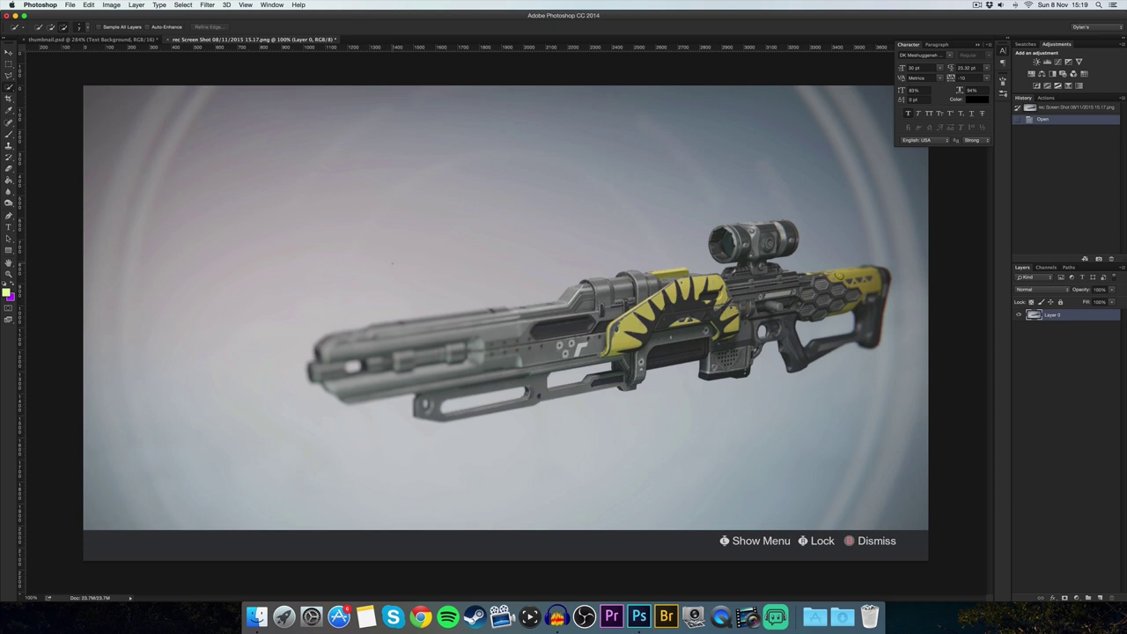
{"action": "mouse_move", "coordinate": [491, 195]}
{"action": "left_mouse_down"}
{"action": "mouse_move", "coordinate": [186, 398]}
{"action": "mouse_move", "coordinate": [394, 489]}
{"action": "mouse_move", "coordinate": [512, 473]}
{"action": "mouse_move", "coordinate": [664, 481]}
{"action": "left_mouse_up"}
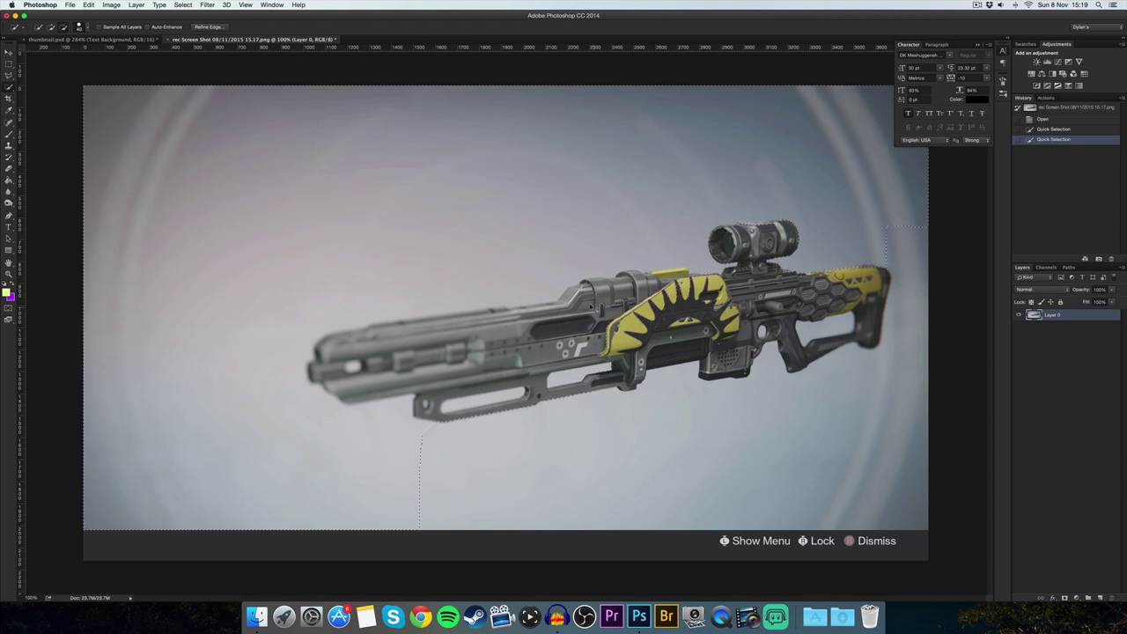
{"action": "key", "text": "super+d"}
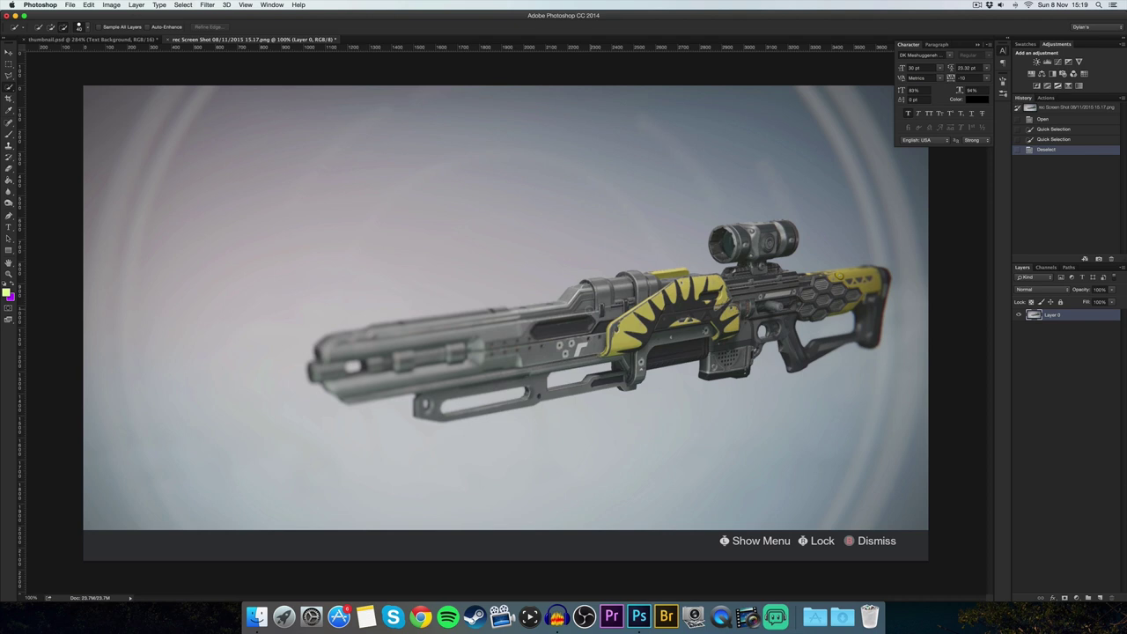
{"action": "left_click", "coordinate": [10, 88]}
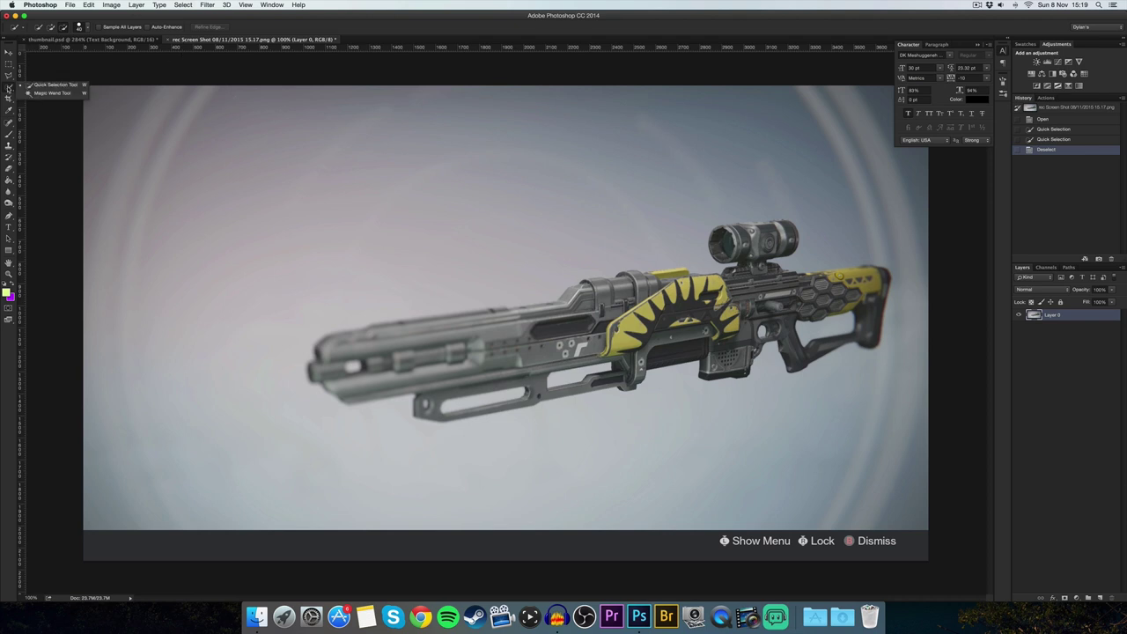
- Start a Pen tool path on the barrel's upper edge and trace along the receiver and yellow panel to the scope mount
{"action": "left_click", "coordinate": [9, 216]}
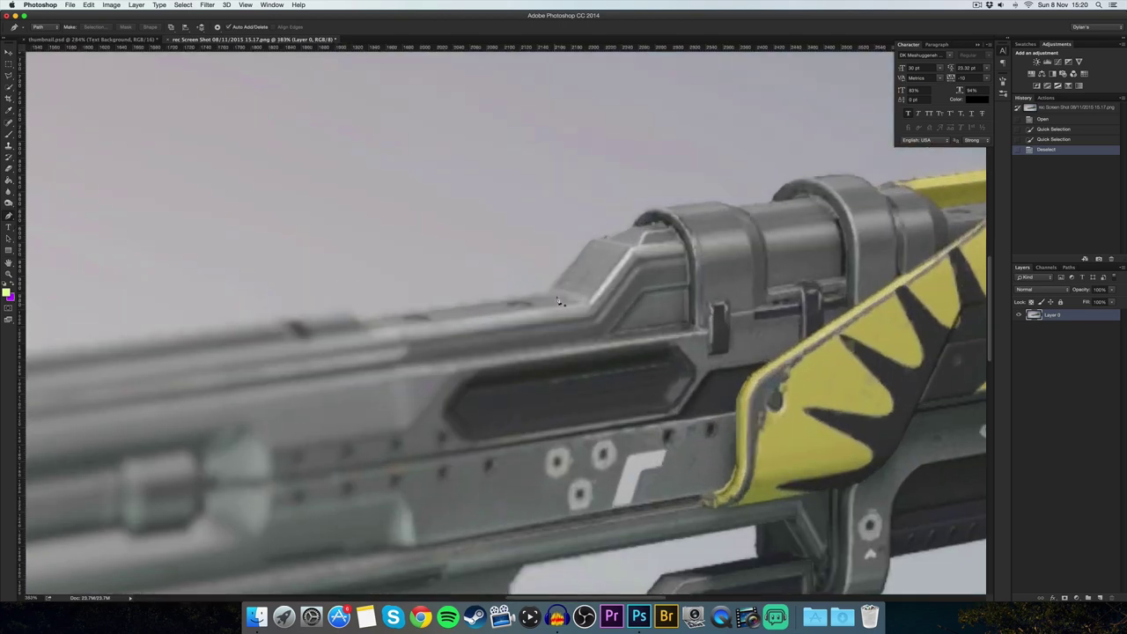
{"action": "left_click", "coordinate": [550, 291]}
{"action": "left_click", "coordinate": [592, 238]}
{"action": "left_click", "coordinate": [617, 229]}
{"action": "left_click", "coordinate": [650, 212]}
{"action": "left_click", "coordinate": [678, 207]}
{"action": "left_click", "coordinate": [713, 204]}
{"action": "left_click", "coordinate": [748, 201]}
{"action": "left_click", "coordinate": [781, 198]}
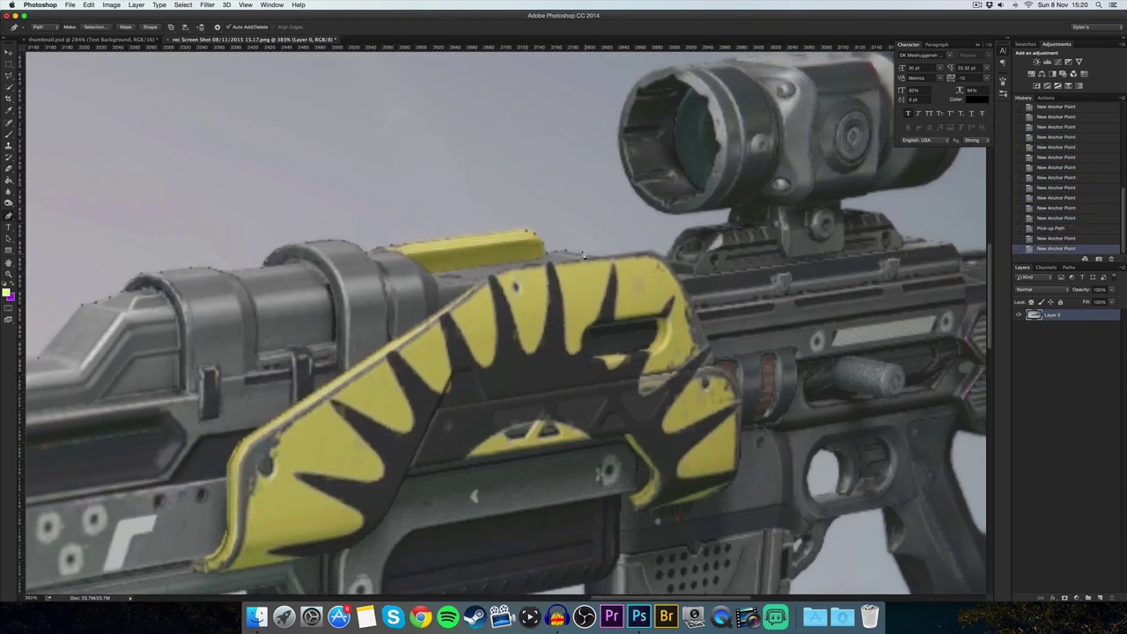
{"action": "left_click", "coordinate": [674, 248]}
- Continue the pen path over the top of the scope, around its rear end and back along its underside
{"action": "left_click", "coordinate": [435, 219]}
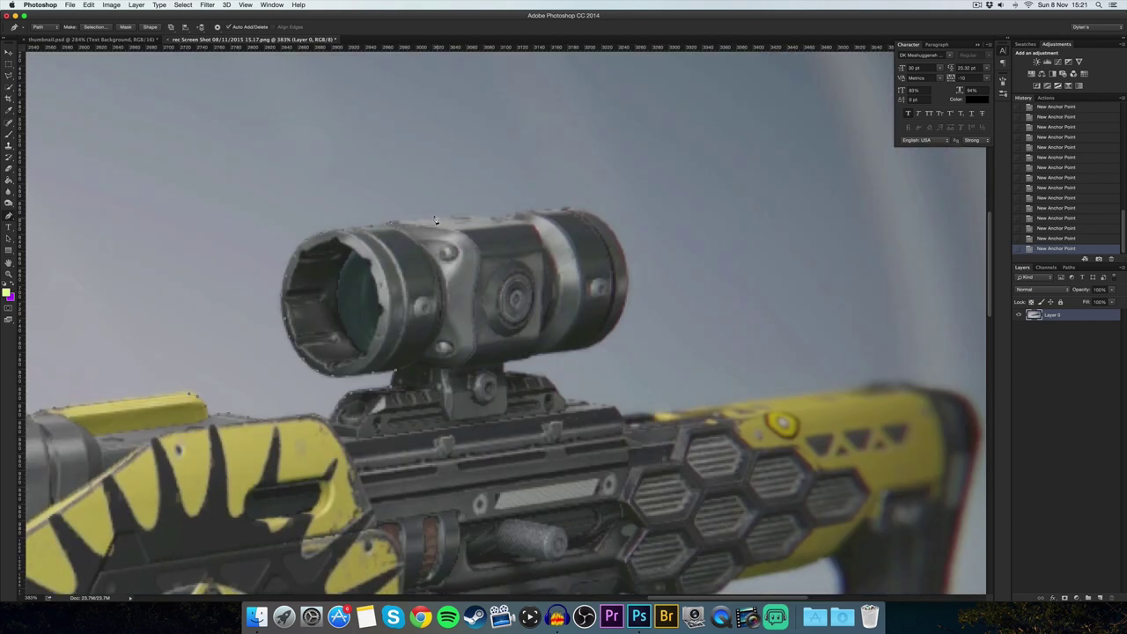
{"action": "left_click", "coordinate": [503, 219]}
{"action": "left_click", "coordinate": [546, 210]}
{"action": "left_click", "coordinate": [590, 217]}
{"action": "left_click", "coordinate": [629, 256]}
{"action": "left_click", "coordinate": [625, 300]}
{"action": "left_click", "coordinate": [601, 343]}
{"action": "left_click", "coordinate": [560, 354]}
{"action": "left_click", "coordinate": [531, 354]}
{"action": "scroll", "coordinate": [581, 398], "scroll_direction": "up", "scroll_amount": 1}
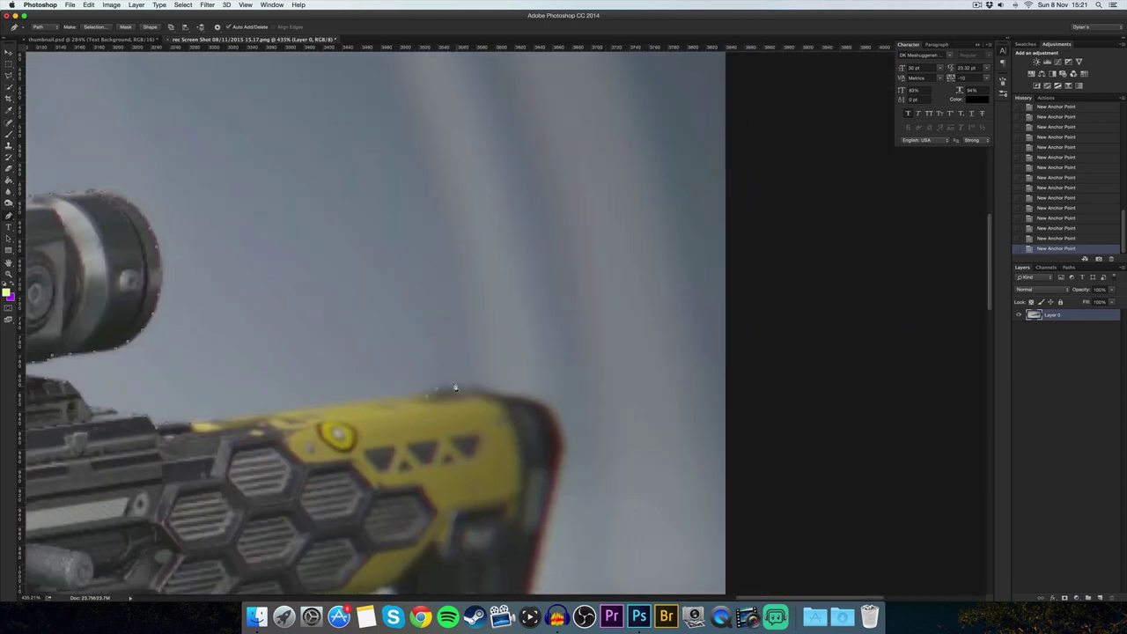
- Continue the pen path around the rifle's stock and along its lower edge to the bottom of the pistol grip
{"action": "scroll", "coordinate": [578, 214], "scroll_direction": "up", "scroll_amount": 2}
{"action": "left_click", "coordinate": [441, 424]}
{"action": "left_click", "coordinate": [423, 429]}
{"action": "left_click", "coordinate": [384, 449]}
{"action": "left_click", "coordinate": [251, 522]}
{"action": "left_click", "coordinate": [246, 530]}
{"action": "left_click", "coordinate": [240, 536]}
{"action": "left_click", "coordinate": [212, 551]}
{"action": "left_click", "coordinate": [194, 557]}
- Continue the pen path past the trigger guard and around the magazine to the bracket in front of it
{"action": "left_click_drag", "start_coordinate": [116, 427], "coordinate": [370, 384]}
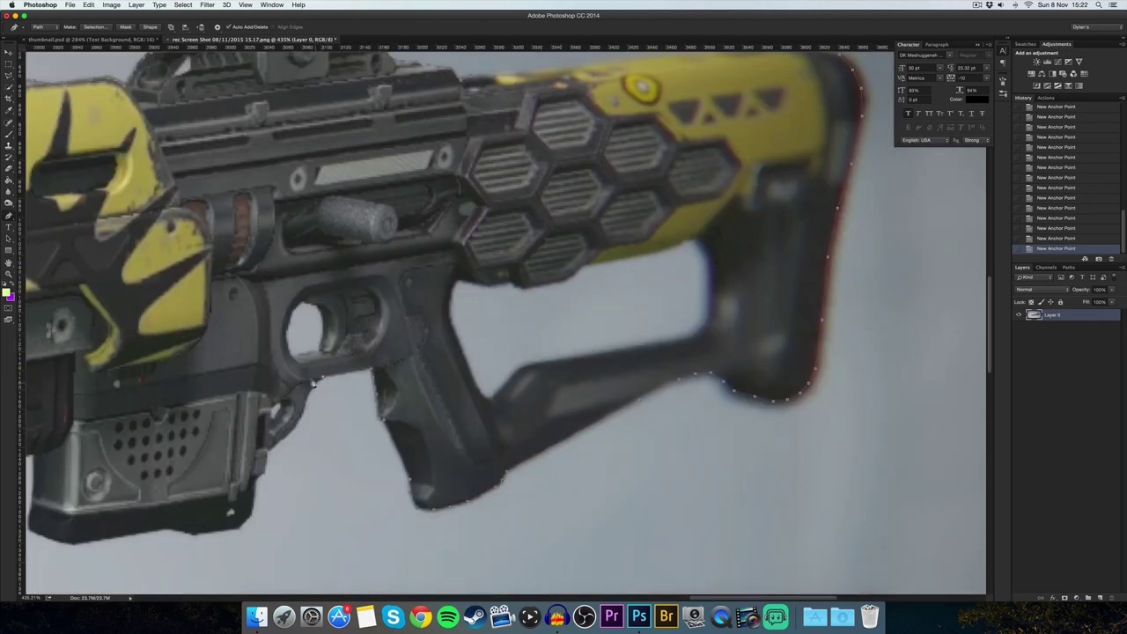
{"action": "left_click", "coordinate": [74, 543]}
{"action": "left_click", "coordinate": [59, 541]}
{"action": "left_click_drag", "start_coordinate": [29, 424], "coordinate": [472, 309]}
{"action": "left_click", "coordinate": [481, 412]}
{"action": "left_click", "coordinate": [484, 379]}
{"action": "left_click", "coordinate": [485, 338]}
{"action": "left_click", "coordinate": [252, 383]}
{"action": "left_click", "coordinate": [249, 409]}
- Trace the pen path along the underside of the lower rail and around its front end to the muzzle
{"action": "scroll", "coordinate": [132, 457], "scroll_direction": "left", "scroll_amount": 10}
{"action": "left_click", "coordinate": [298, 436]}
{"action": "left_click", "coordinate": [266, 455]}
{"action": "scroll", "coordinate": [267, 456], "scroll_direction": "left", "scroll_amount": 8}
{"action": "left_click", "coordinate": [304, 440]}
{"action": "left_click", "coordinate": [281, 441]}
{"action": "left_click", "coordinate": [184, 424]}
{"action": "left_click", "coordinate": [164, 415]}
{"action": "scroll", "coordinate": [322, 315], "scroll_direction": "left", "scroll_amount": 10}
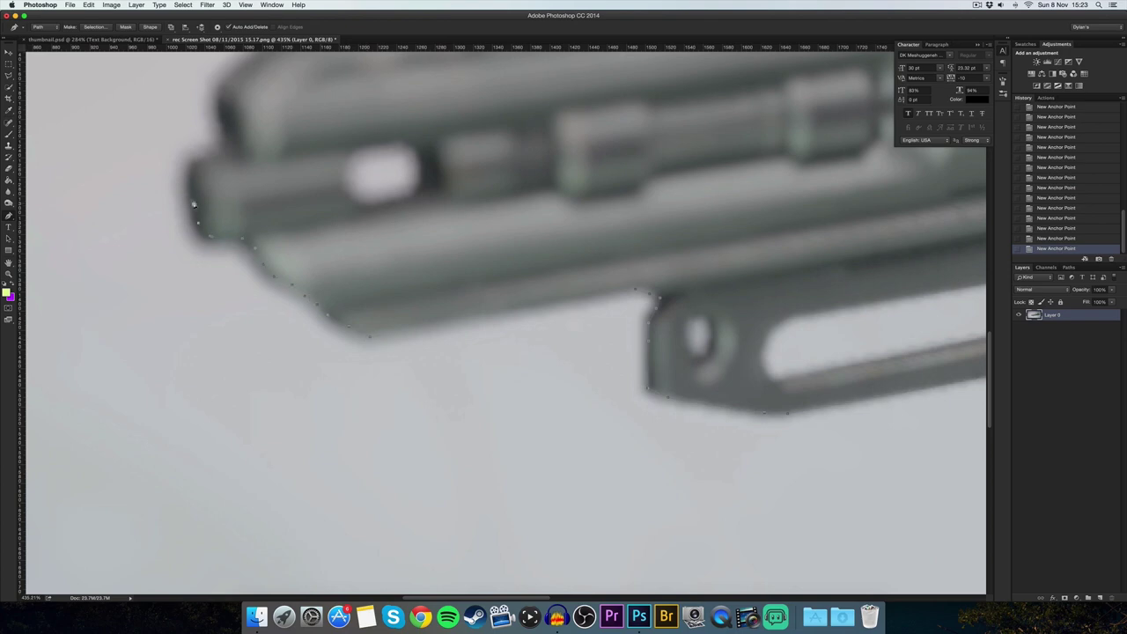
- Trace the pen path around the muzzle and back along the barrel's top edge to close the rifle outline
{"action": "scroll", "coordinate": [287, 461], "scroll_direction": "up", "scroll_amount": 10}
{"action": "scroll", "coordinate": [566, 420], "scroll_direction": "right", "scroll_amount": 10}
{"action": "scroll", "coordinate": [565, 420], "scroll_direction": "down", "scroll_amount": 5}
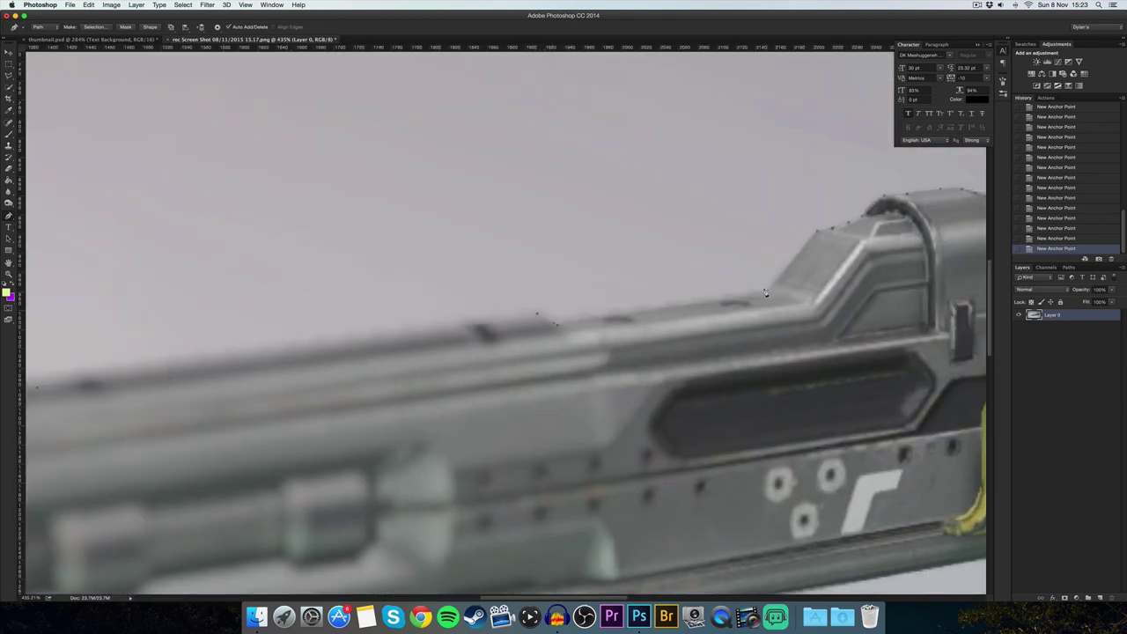
- Trace a separate pen path around the large opening between the stock and the pistol grip
{"action": "scroll", "coordinate": [739, 348], "scroll_direction": "down", "scroll_amount": 10}
{"action": "scroll", "coordinate": [837, 308], "scroll_direction": "up", "scroll_amount": 10}
{"action": "left_click", "coordinate": [681, 354]}
{"action": "left_click", "coordinate": [693, 335]}
{"action": "left_click", "coordinate": [698, 308]}
{"action": "left_click", "coordinate": [699, 275]}
{"action": "left_click", "coordinate": [693, 252]}
{"action": "left_click", "coordinate": [683, 236]}
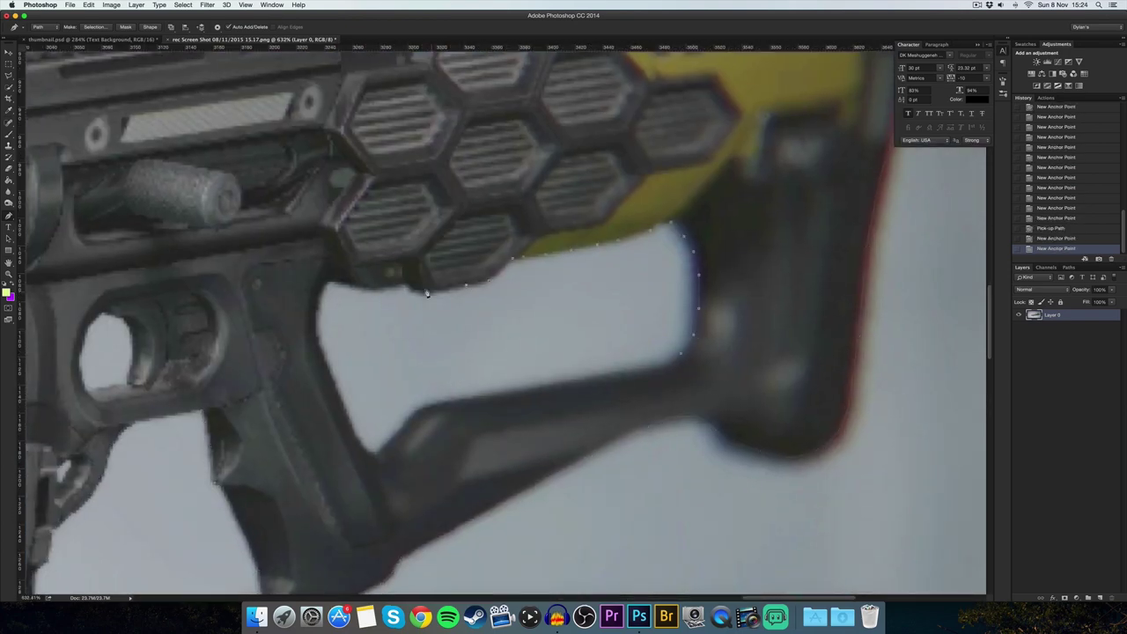
- Add pen paths around the trigger guard opening and the small gap beside it
{"action": "scroll", "coordinate": [498, 346], "scroll_direction": "left", "scroll_amount": 10}
{"action": "left_click", "coordinate": [491, 319]}
{"action": "left_click", "coordinate": [450, 339]}
{"action": "left_click", "coordinate": [496, 380]}
- Trace a closed pen path around the angular opening between the barrel and the lower rail
{"action": "scroll", "coordinate": [684, 361], "scroll_direction": "left", "scroll_amount": 10}
{"action": "scroll", "coordinate": [685, 360], "scroll_direction": "down", "scroll_amount": 10}
{"action": "scroll", "coordinate": [581, 326], "scroll_direction": "up", "scroll_amount": 10}
{"action": "left_click", "coordinate": [585, 338]}
{"action": "left_click", "coordinate": [624, 290]}
{"action": "left_click", "coordinate": [810, 254]}
{"action": "left_click", "coordinate": [810, 231]}
{"action": "left_click", "coordinate": [807, 193]}
{"action": "left_click", "coordinate": [359, 269]}
{"action": "left_click", "coordinate": [341, 287]}
{"action": "left_click", "coordinate": [328, 308]}
{"action": "left_click", "coordinate": [328, 388]}
{"action": "left_click", "coordinate": [586, 338]}
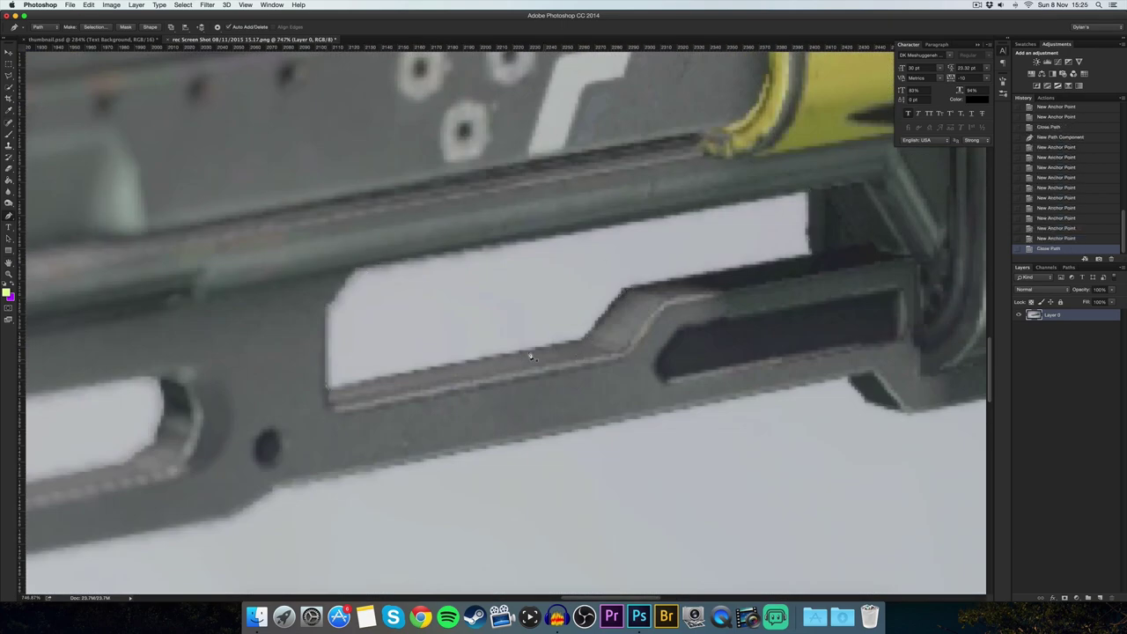
- Trace a closed pen path around the long rounded slot in the lower rail
{"action": "scroll", "coordinate": [531, 356], "scroll_direction": "left", "scroll_amount": 10}
{"action": "left_click", "coordinate": [739, 343]}
{"action": "left_click", "coordinate": [764, 325]}
{"action": "left_click", "coordinate": [774, 299]}
{"action": "left_click", "coordinate": [777, 280]}
{"action": "left_click", "coordinate": [773, 261]}
{"action": "left_click", "coordinate": [762, 255]}
{"action": "left_click", "coordinate": [742, 257]}
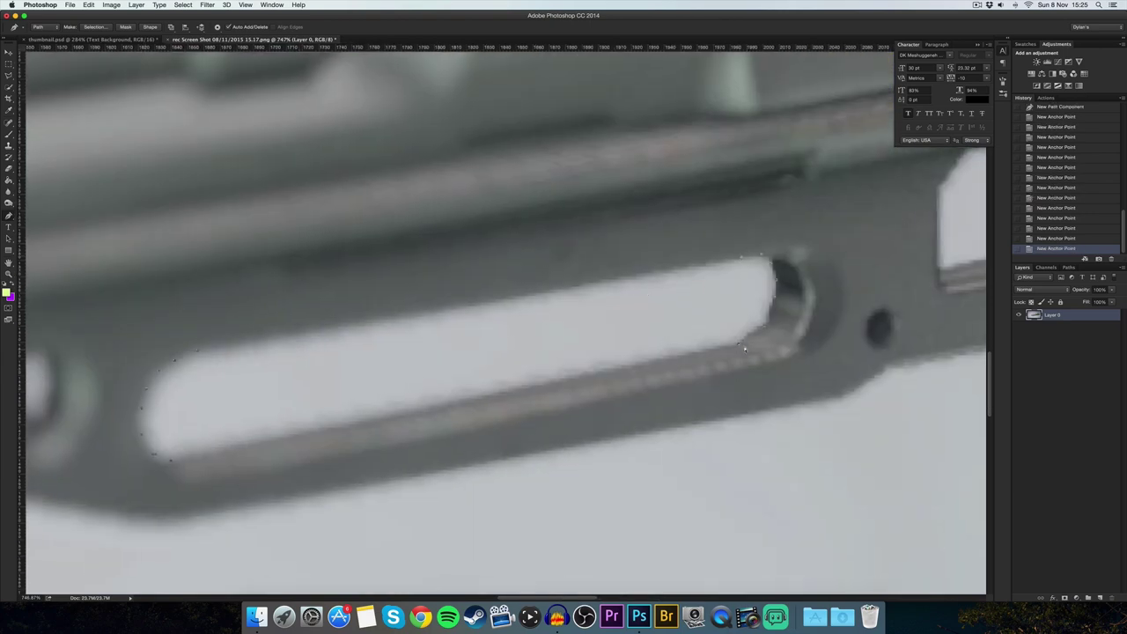
{"action": "left_click", "coordinate": [739, 344]}
- Add closed pen paths around the round hole at the lower rail's front end and the opening near the muzzle
{"action": "scroll", "coordinate": [572, 372], "scroll_direction": "left", "scroll_amount": 10}
{"action": "left_click", "coordinate": [571, 373]}
{"action": "left_click", "coordinate": [548, 332]}
{"action": "scroll", "coordinate": [273, 238], "scroll_direction": "left", "scroll_amount": 8}
{"action": "scroll", "coordinate": [274, 238], "scroll_direction": "up", "scroll_amount": 5}
{"action": "left_click", "coordinate": [482, 275]}
{"action": "left_click", "coordinate": [473, 254]}
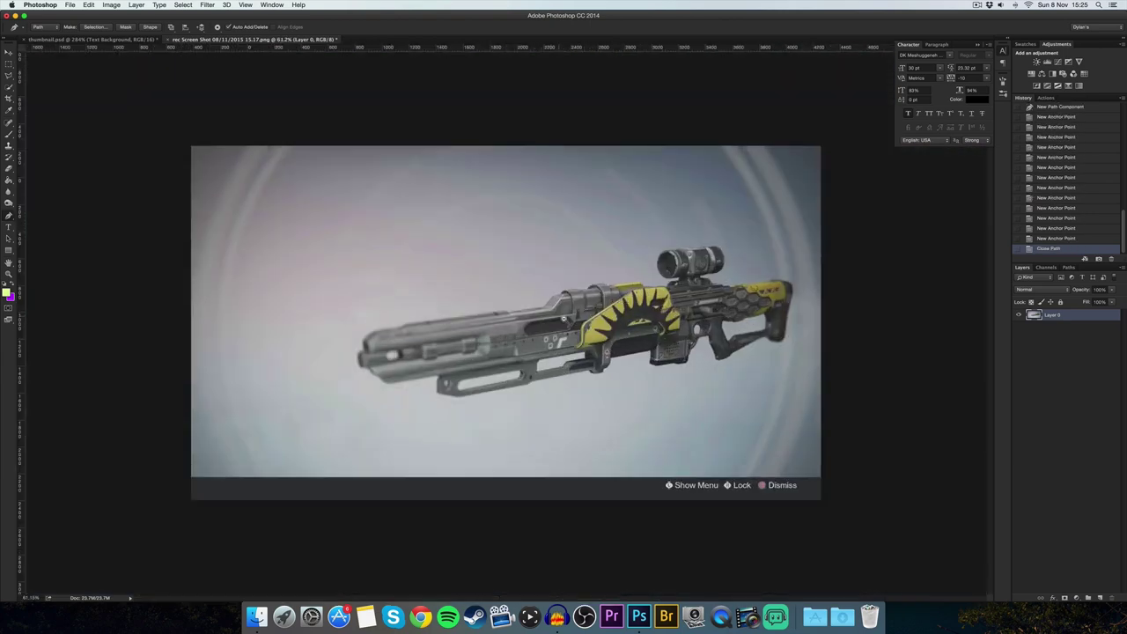
- Convert the pen paths into a new anti-aliased selection with a feather radius of 0.5 pixels
{"action": "key", "text": "super+0"}
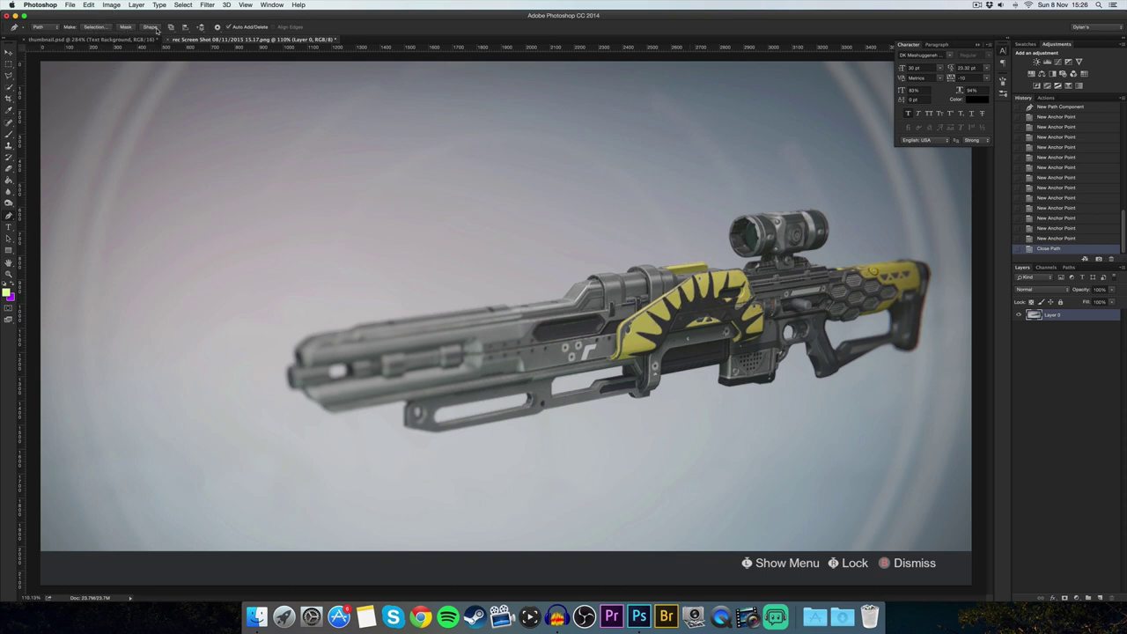
{"action": "left_click", "coordinate": [95, 27]}
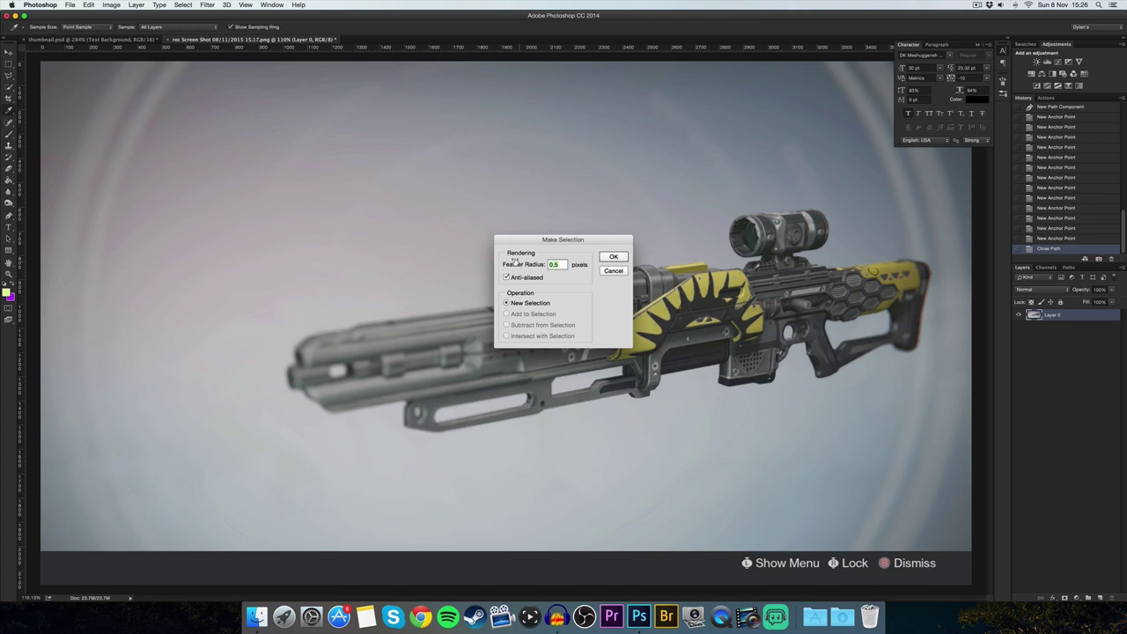
{"action": "left_click", "coordinate": [553, 264]}
{"action": "left_click", "coordinate": [614, 259]}
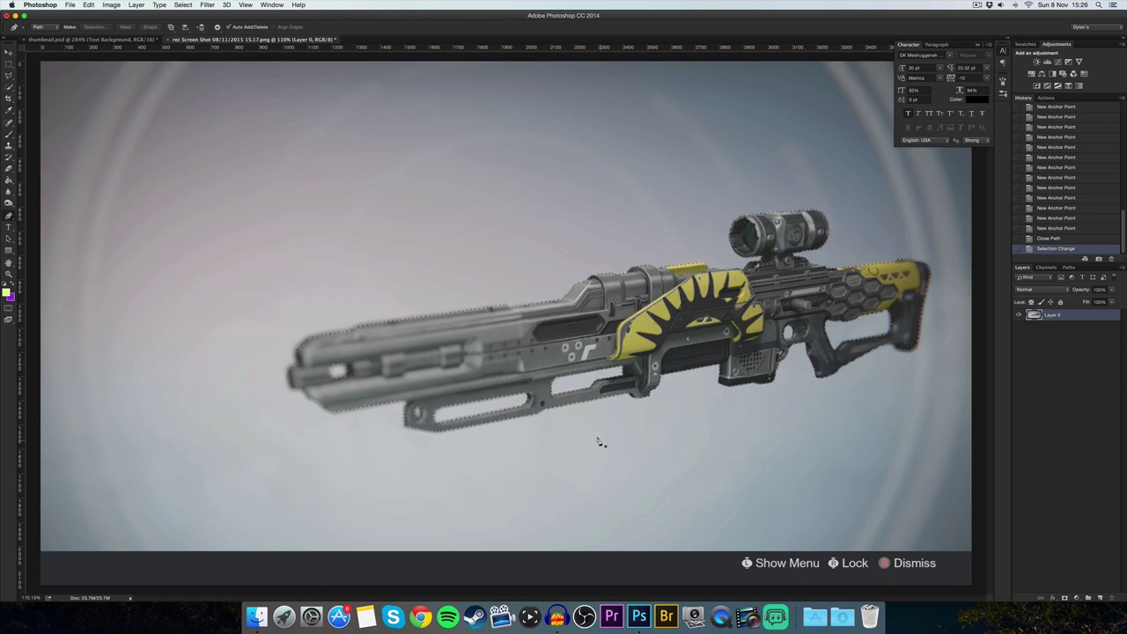
- Invert the selection to delete the background around the rifle, and deselect
{"action": "key", "text": "super+shift+i"}
{"action": "key", "text": "Delete"}
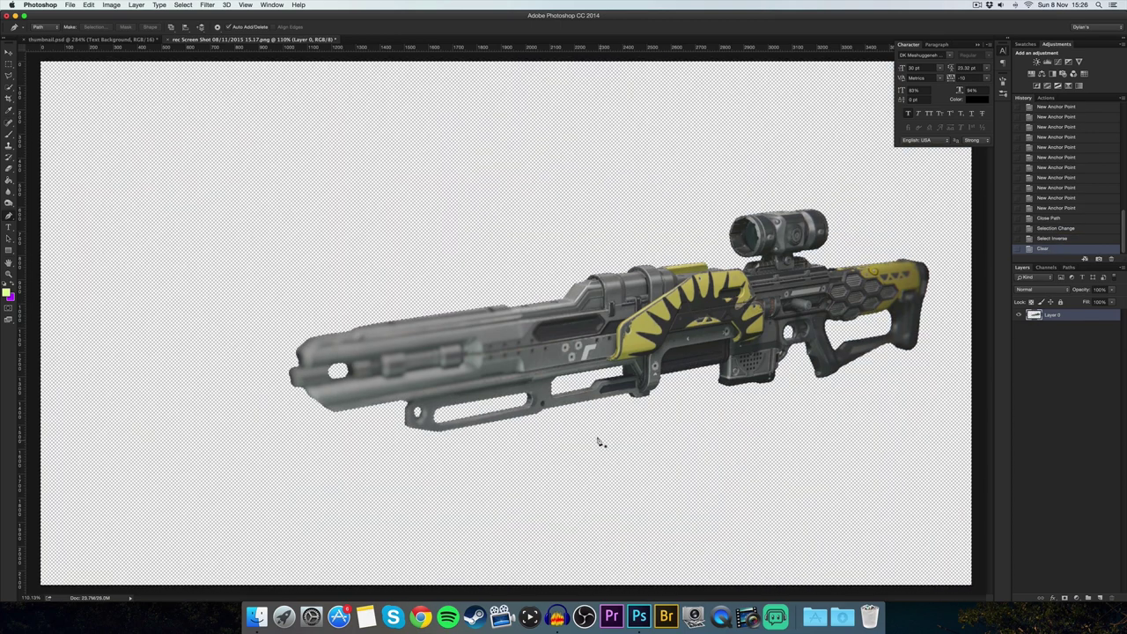
{"action": "key", "text": "super+d"}
- Move the cut-out rifle toward the middle of the canvas
{"action": "key", "text": "v"}
{"action": "left_click_drag", "start_coordinate": [651, 326], "coordinate": [540, 340]}
{"action": "scroll", "coordinate": [541, 340], "scroll_direction": "down", "scroll_amount": 5}
{"action": "scroll", "coordinate": [541, 340], "scroll_direction": "up", "scroll_amount": 7}
{"action": "scroll", "coordinate": [541, 339], "scroll_direction": "down", "scroll_amount": 4}
{"action": "scroll", "coordinate": [541, 340], "scroll_direction": "up", "scroll_amount": 2}
{"action": "scroll", "coordinate": [541, 340], "scroll_direction": "down", "scroll_amount": 4}
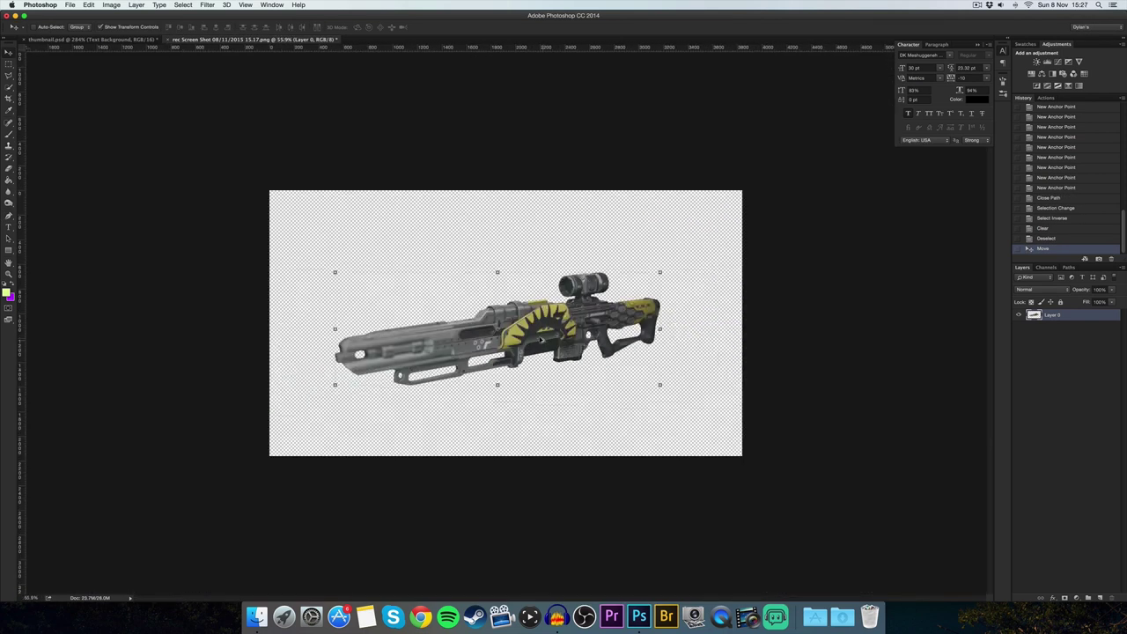
{"action": "scroll", "coordinate": [541, 340], "scroll_direction": "up", "scroll_amount": 3}
{"action": "key", "text": "c"}
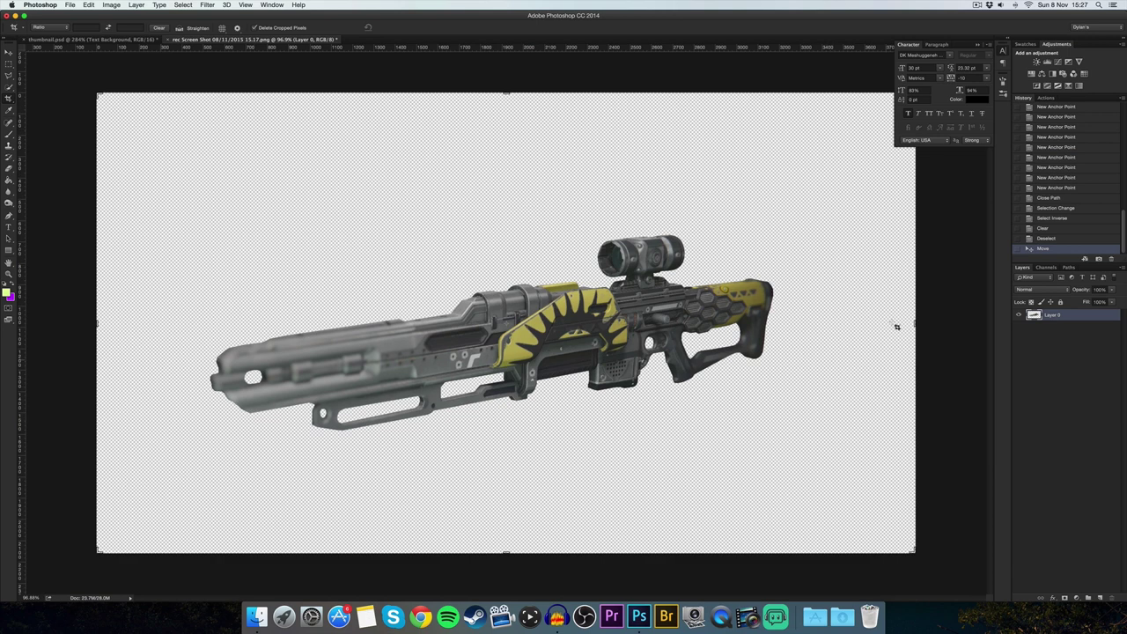
{"action": "mouse_move", "coordinate": [914, 324]}
{"action": "left_mouse_down"}
{"action": "mouse_move", "coordinate": [893, 323]}
{"action": "mouse_move", "coordinate": [909, 323]}
{"action": "left_mouse_up"}
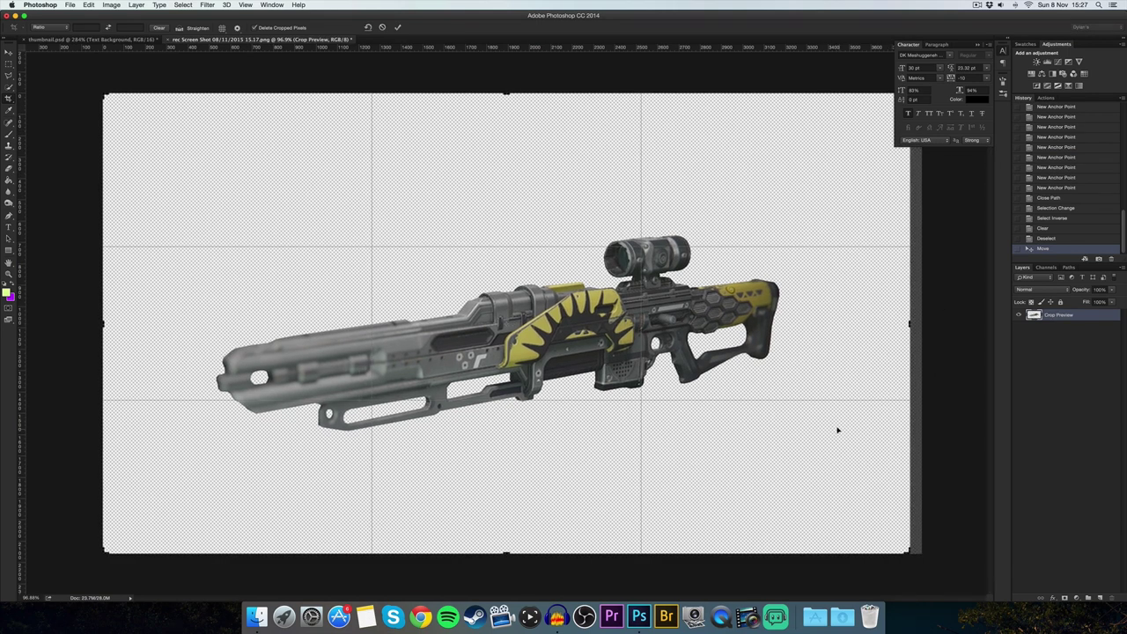
{"action": "key", "text": "Escape"}
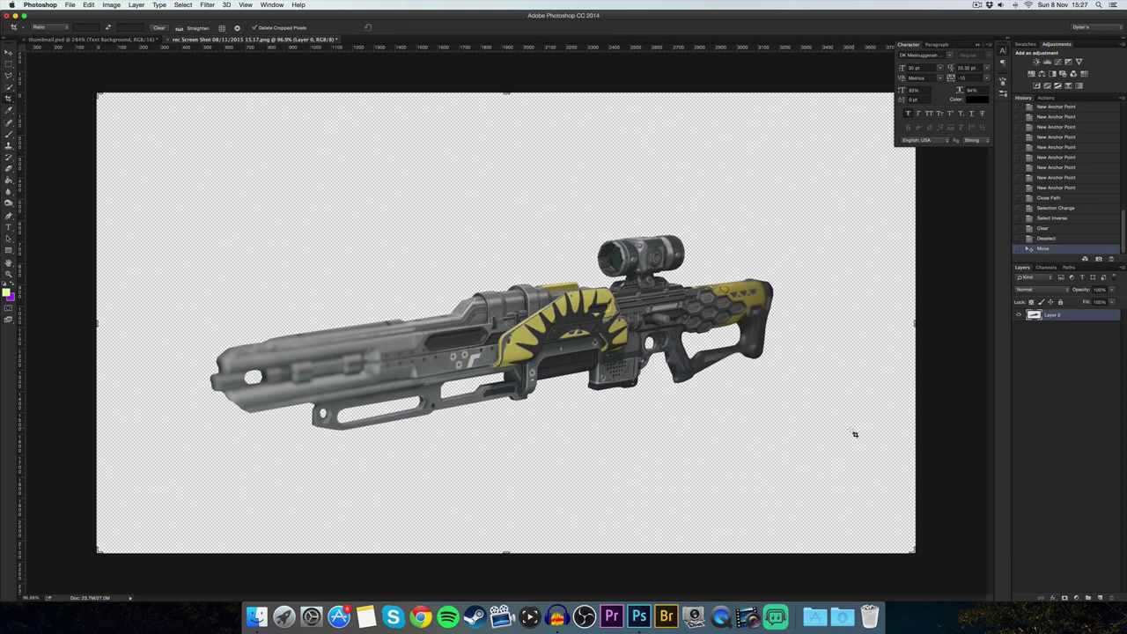
- Crop the canvas to a wide rectangle around the rifle
{"action": "left_click_drag", "start_coordinate": [861, 458], "coordinate": [191, 229]}
{"action": "left_click_drag", "start_coordinate": [513, 345], "coordinate": [531, 364]}
{"action": "left_click", "coordinate": [397, 27]}
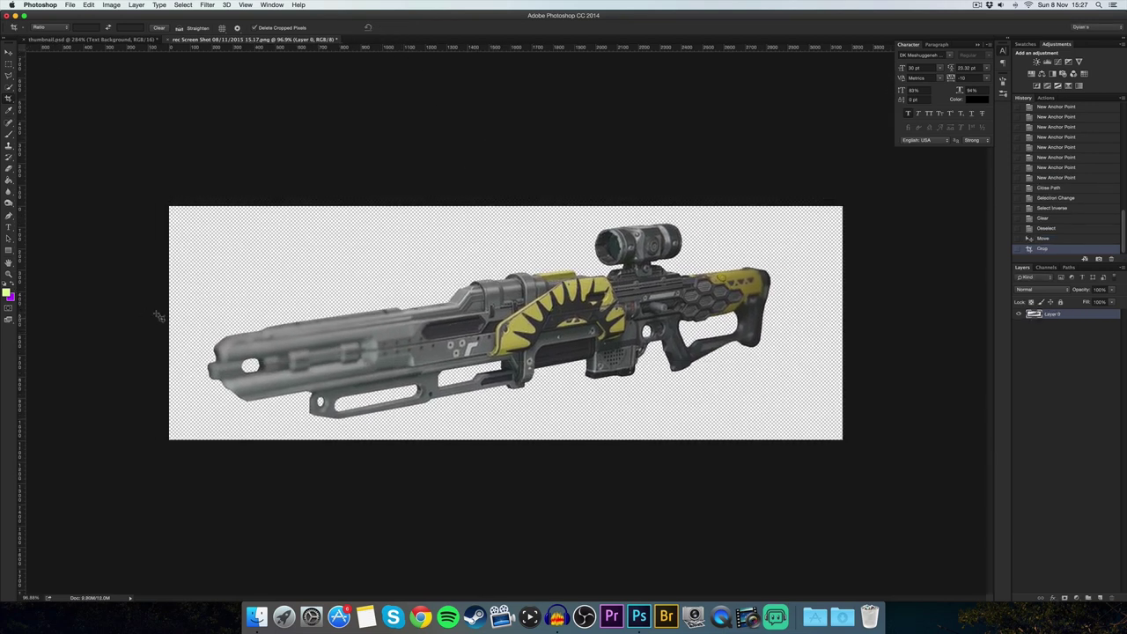
- Crop the canvas tighter on all four sides, leaving only a narrow margin around the rifle
{"action": "left_click", "coordinate": [275, 90]}
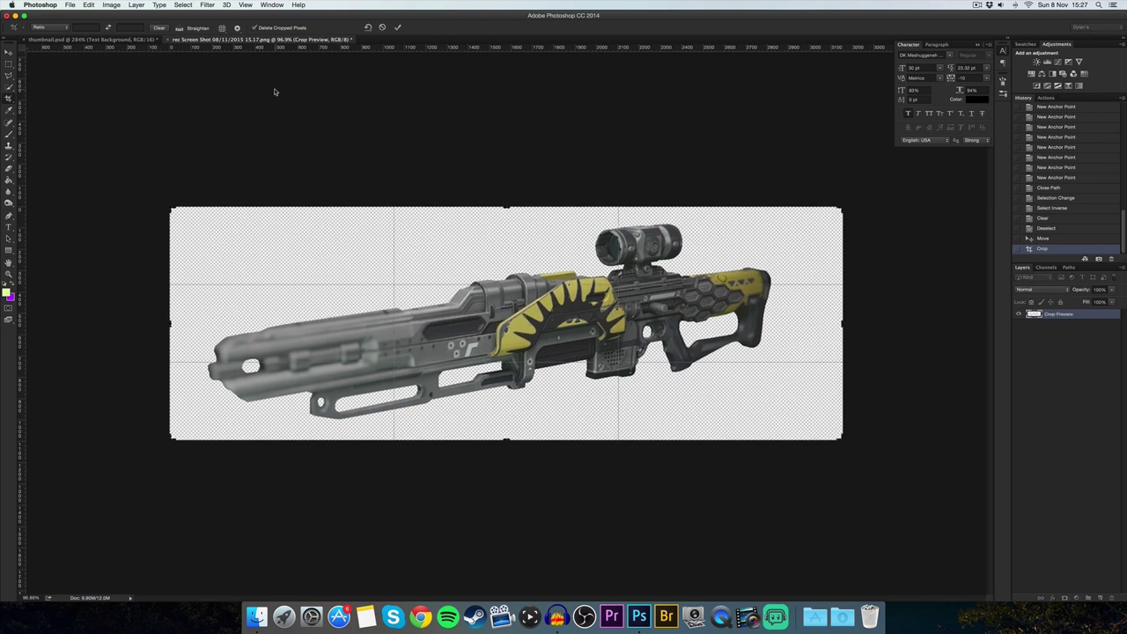
{"action": "left_click_drag", "start_coordinate": [173, 323], "coordinate": [185, 323]}
{"action": "left_click_drag", "start_coordinate": [506, 439], "coordinate": [506, 427]}
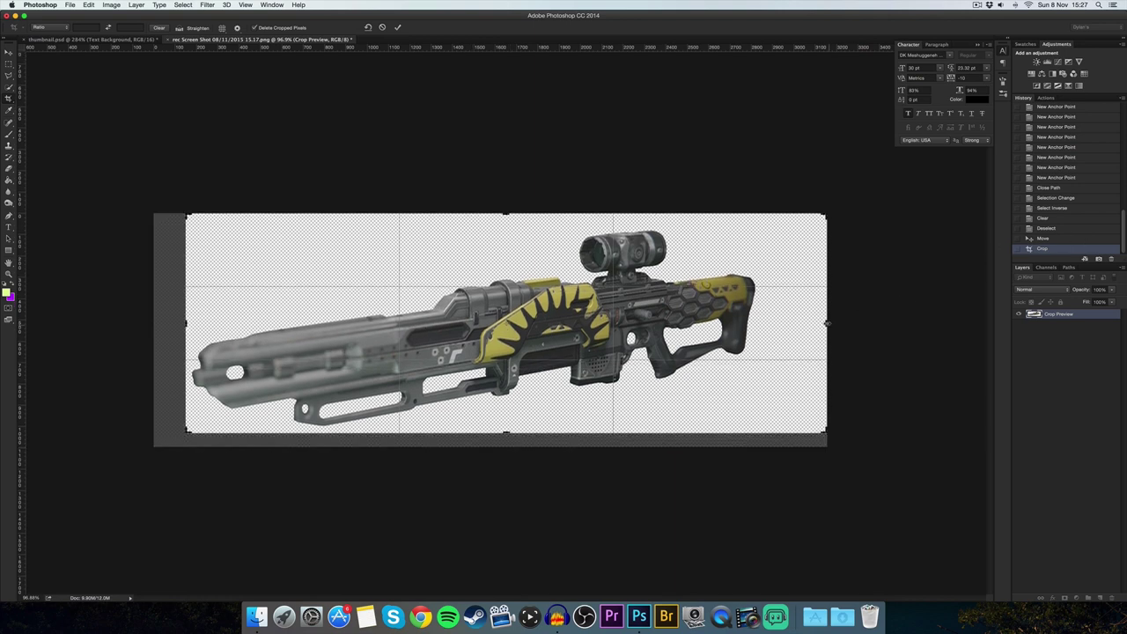
{"action": "left_click_drag", "start_coordinate": [827, 324], "coordinate": [796, 322]}
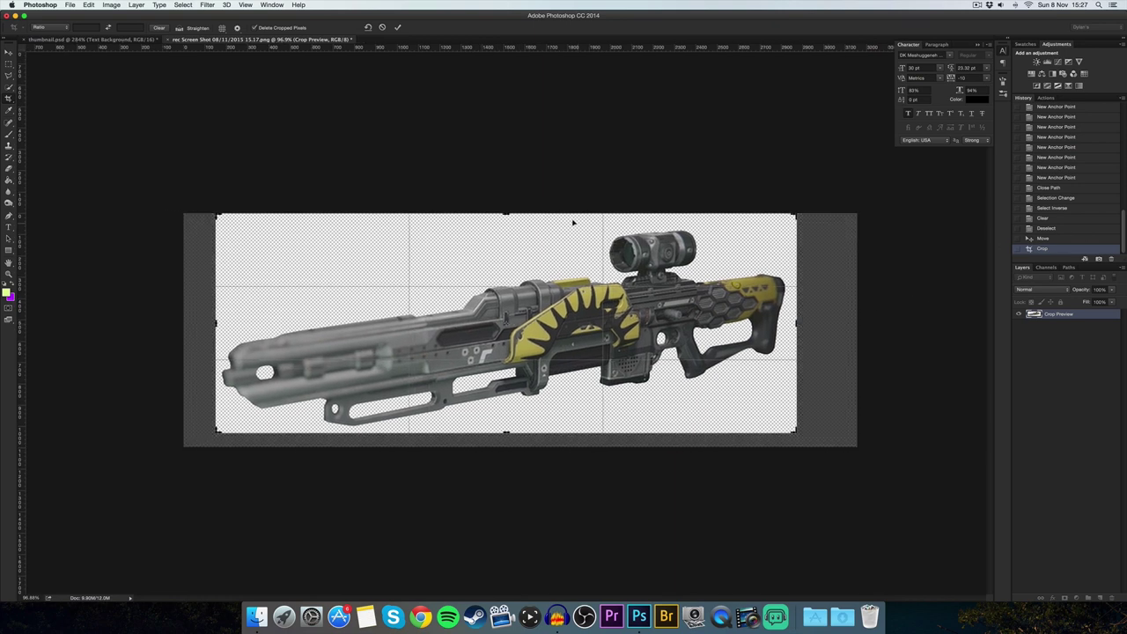
{"action": "left_click_drag", "start_coordinate": [506, 211], "coordinate": [506, 218]}
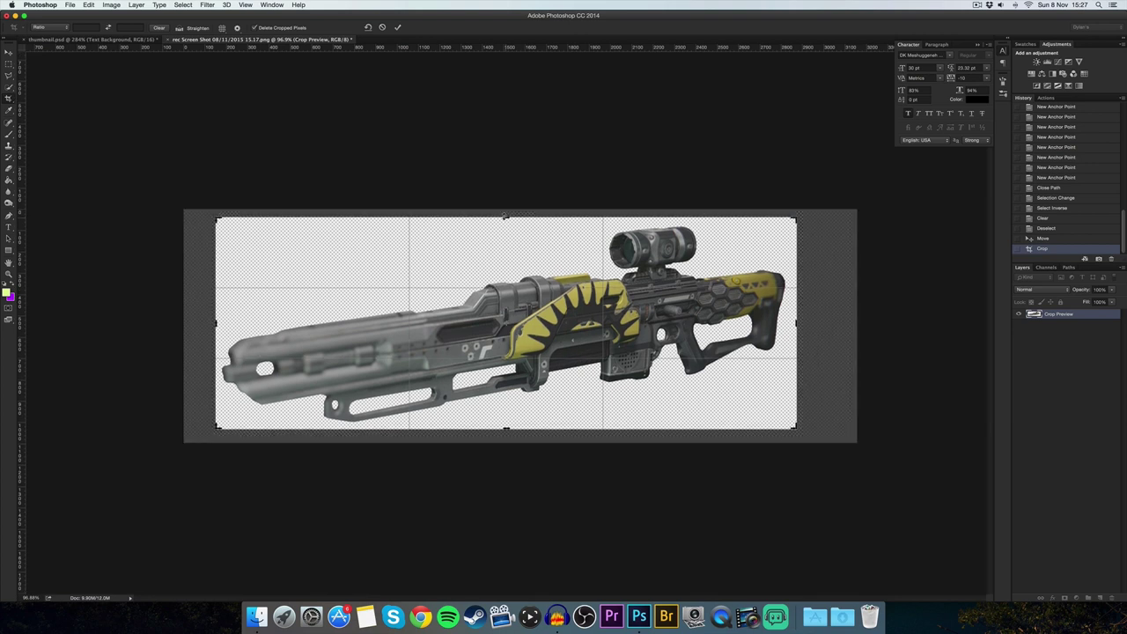
{"action": "left_click", "coordinate": [398, 28]}
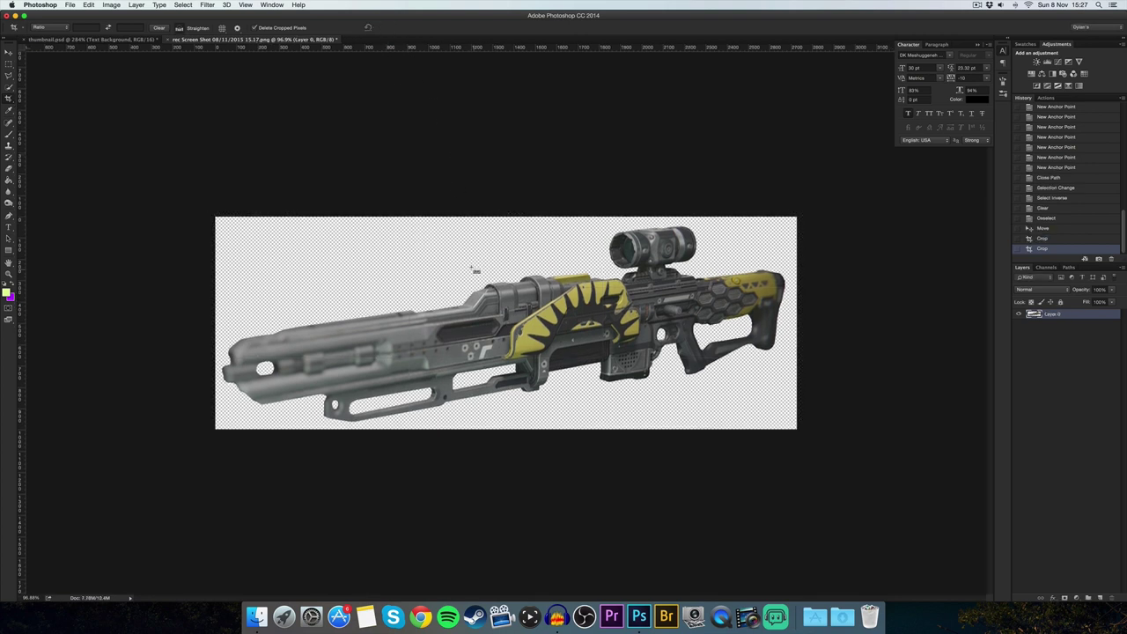
- Save the rifle as the PNG copy "GlassTrialsWeapon" in the ThumbnailPNGs folder with Smallest / Slow compression, and close its document
{"action": "key", "text": "super+s"}
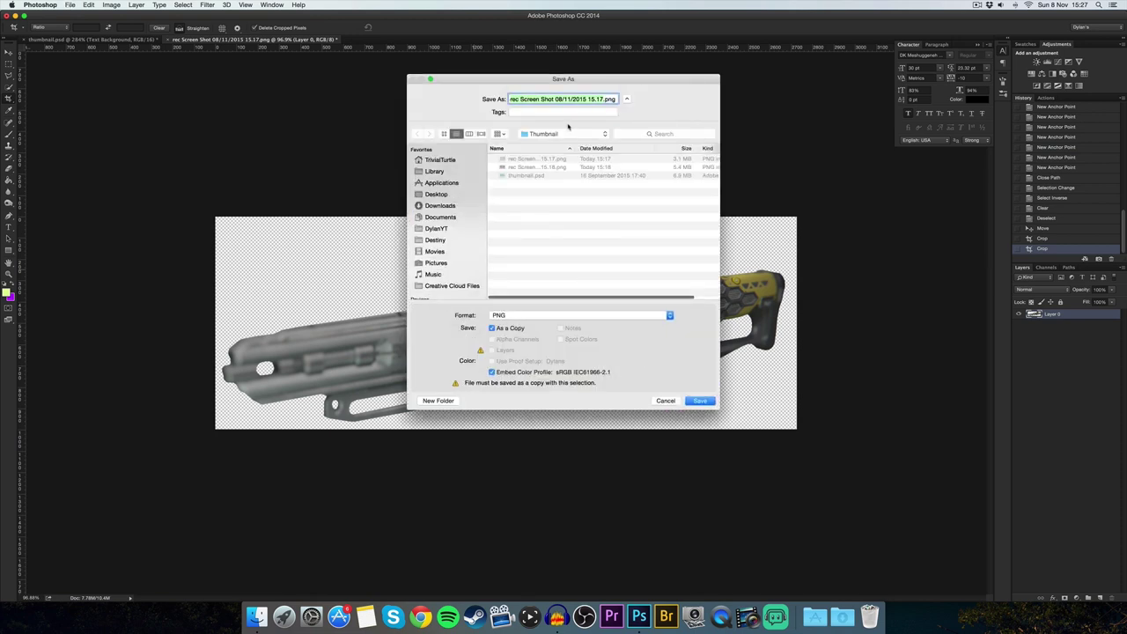
{"action": "left_click", "coordinate": [563, 133]}
{"action": "left_click", "coordinate": [563, 269]}
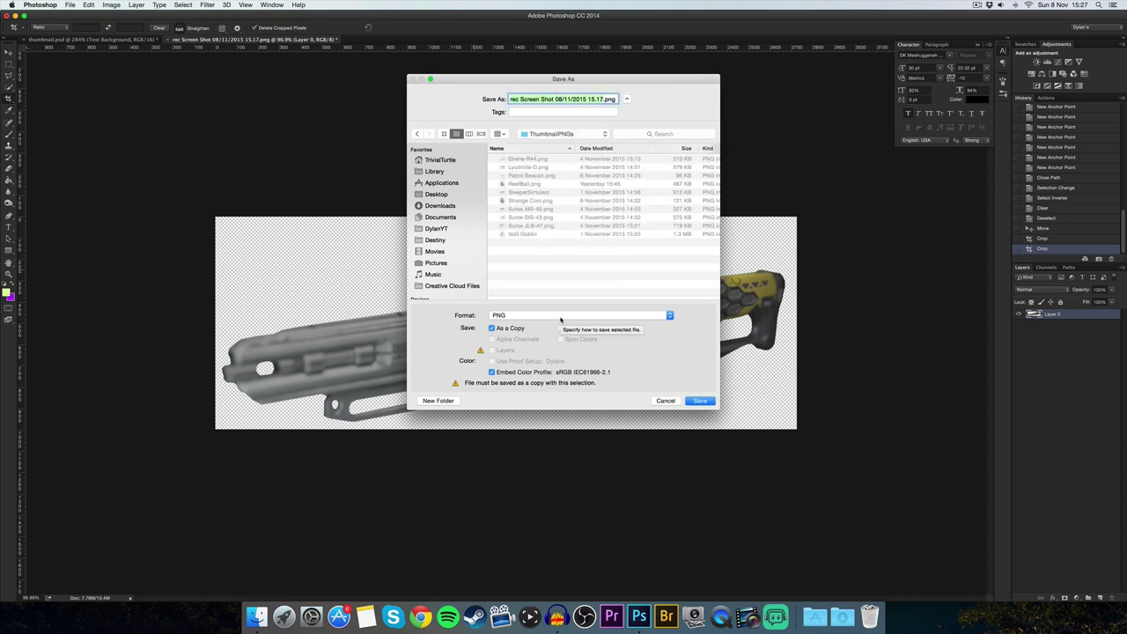
{"action": "type", "text": "G"}
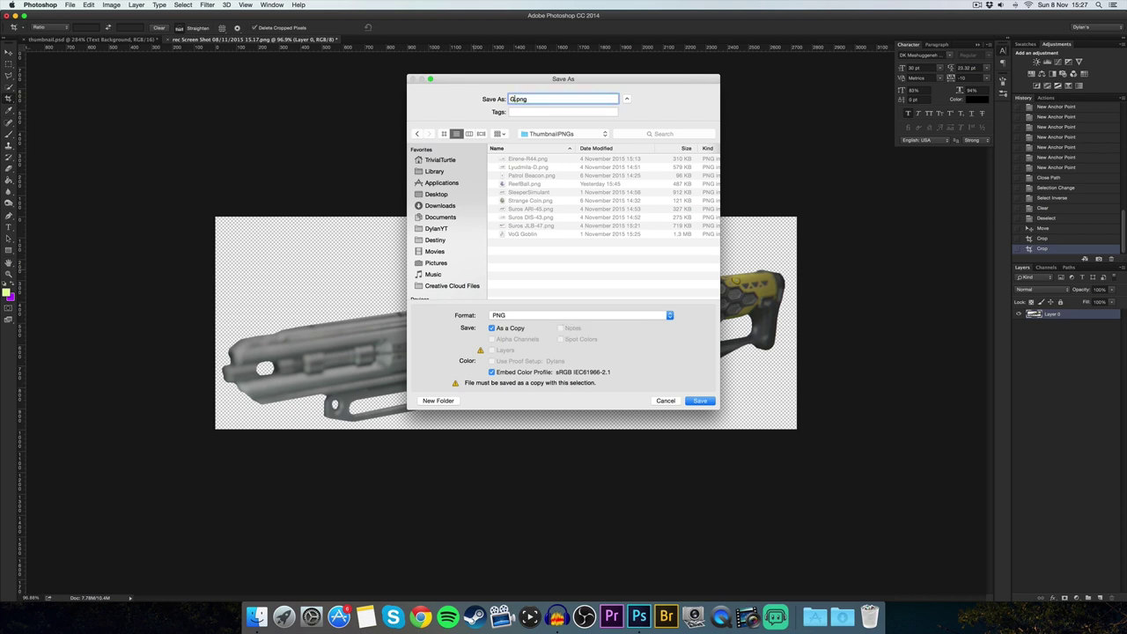
{"action": "type", "text": "lassTrialsWeapon"}
{"action": "key", "text": "Return"}
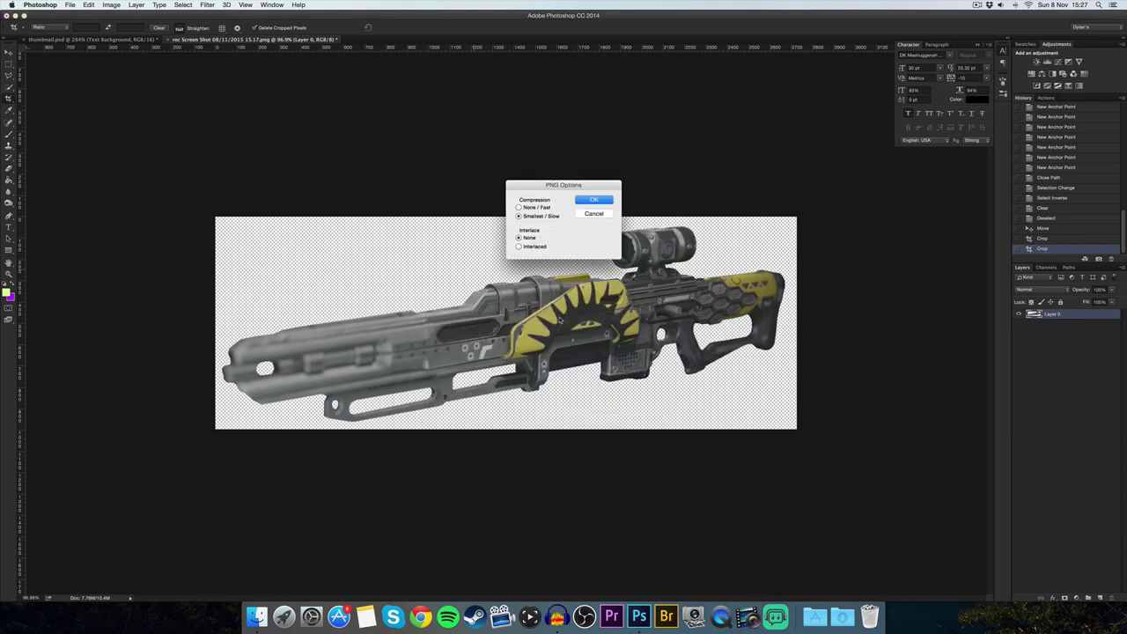
{"action": "key", "text": "Return"}
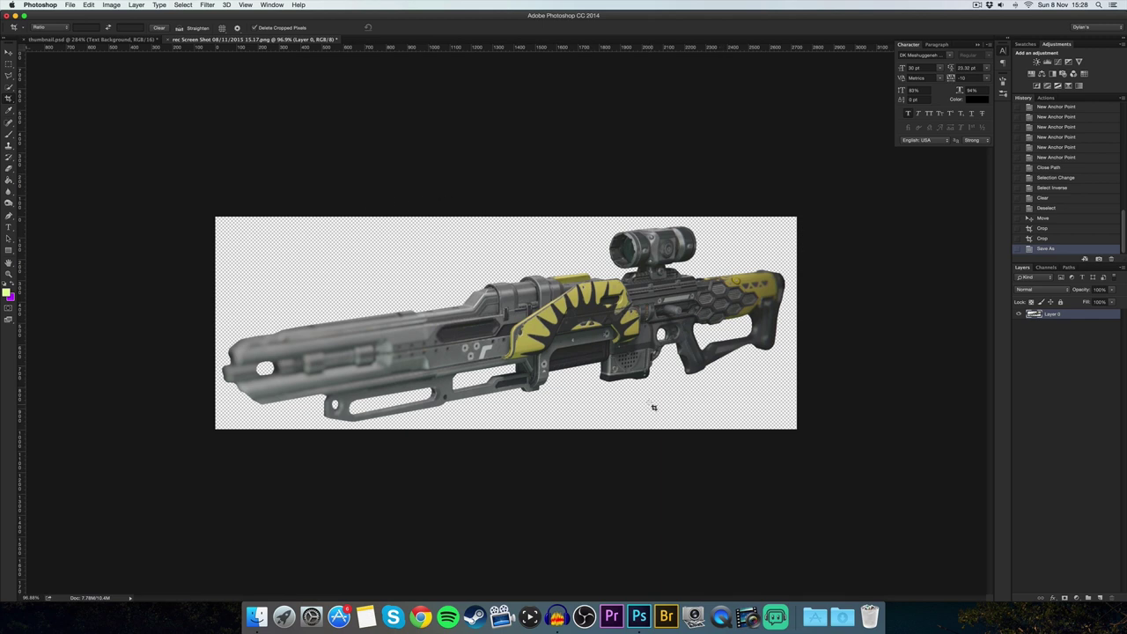
{"action": "left_click", "coordinate": [167, 42]}
{"action": "left_click", "coordinate": [547, 197]}
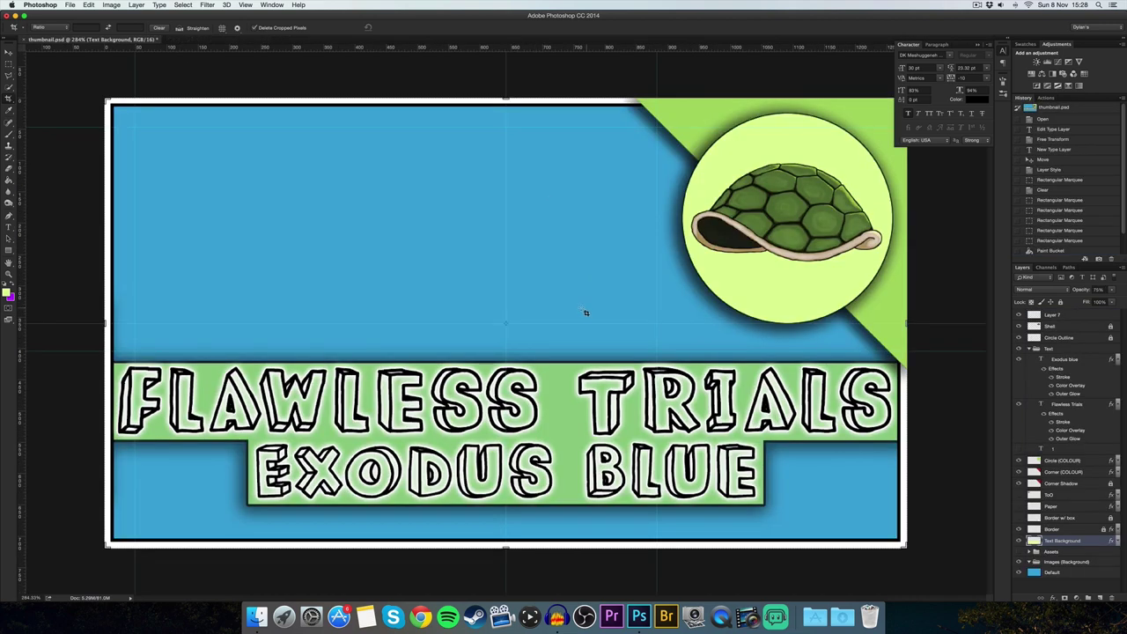
- Place the Finder screenshot "rec Screen Shot 08/11/2015 15.18.png" into thumbnail.psd so that it fills the whole canvas
{"action": "scroll", "coordinate": [511, 329], "scroll_direction": "down", "scroll_amount": 3}
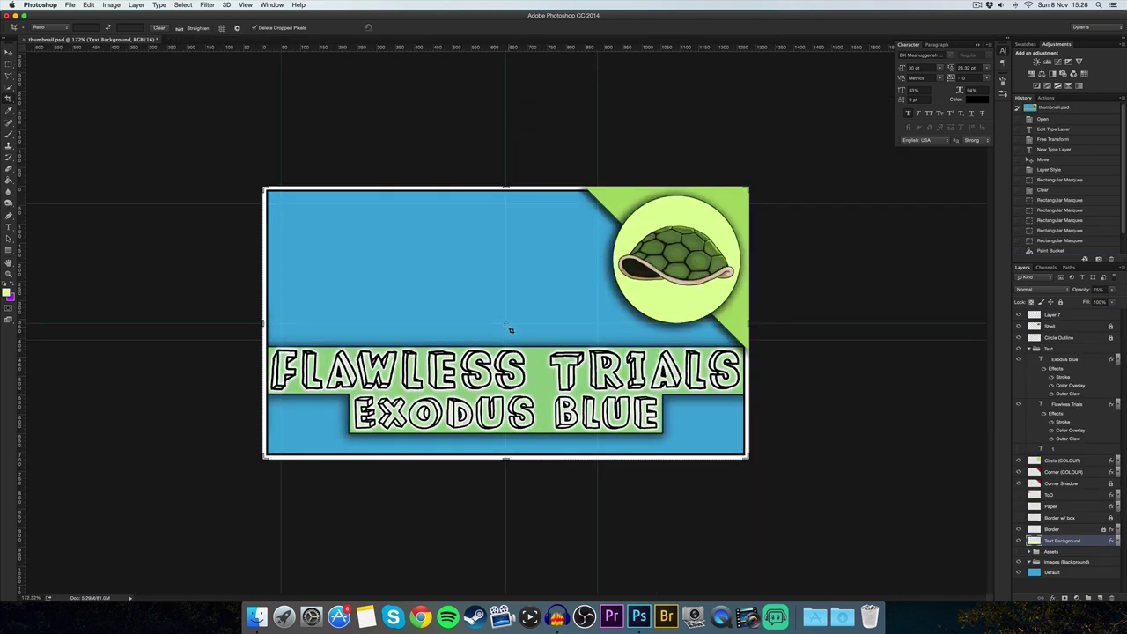
{"action": "left_click", "coordinate": [256, 614]}
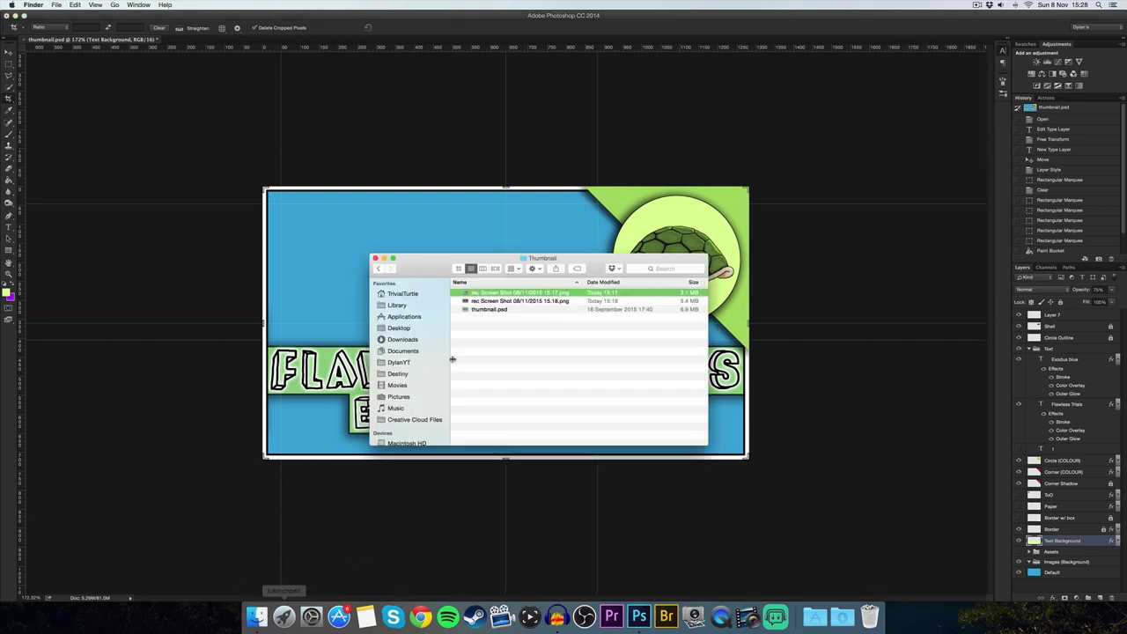
{"action": "left_click", "coordinate": [482, 302]}
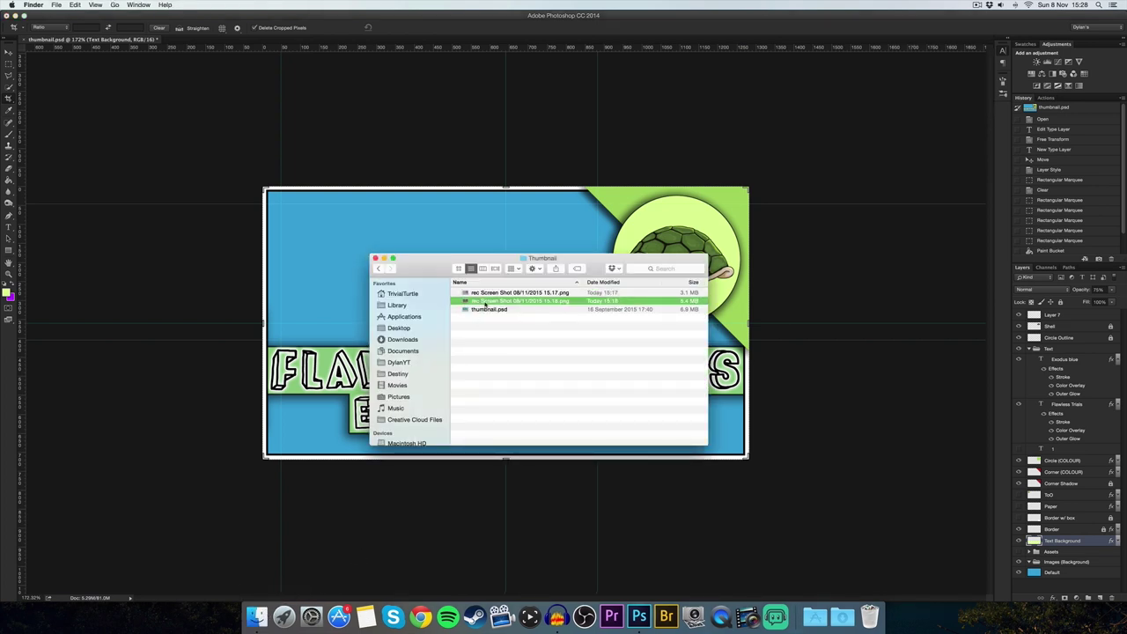
{"action": "right_click", "coordinate": [495, 302]}
{"action": "left_click", "coordinate": [479, 350]}
{"action": "left_click_drag", "start_coordinate": [484, 303], "coordinate": [388, 220]}
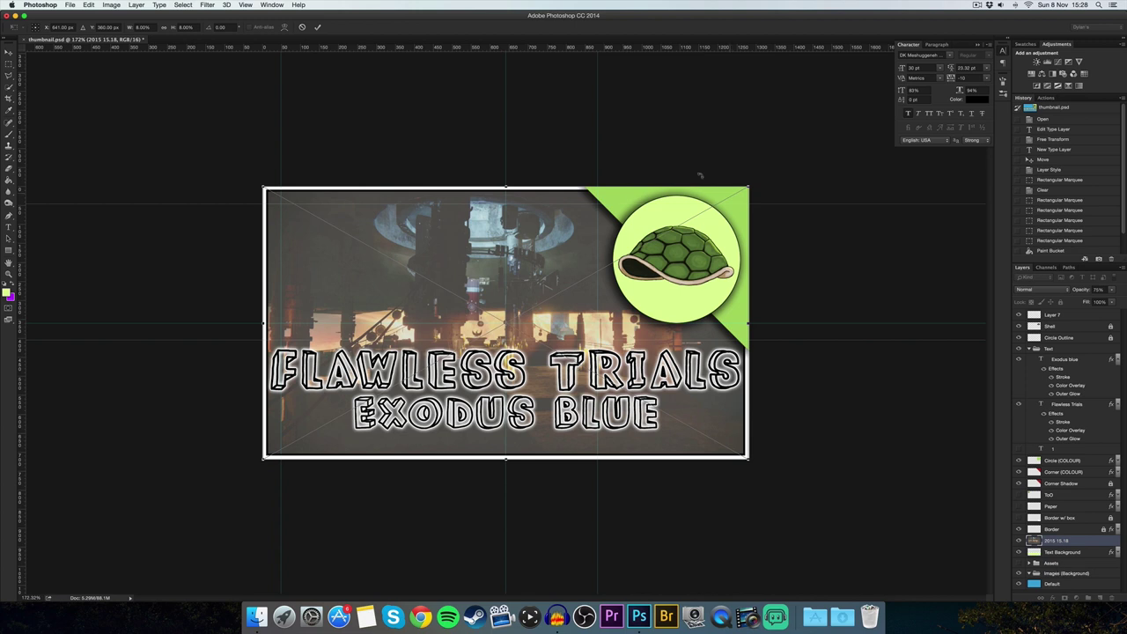
{"action": "left_click", "coordinate": [317, 27]}
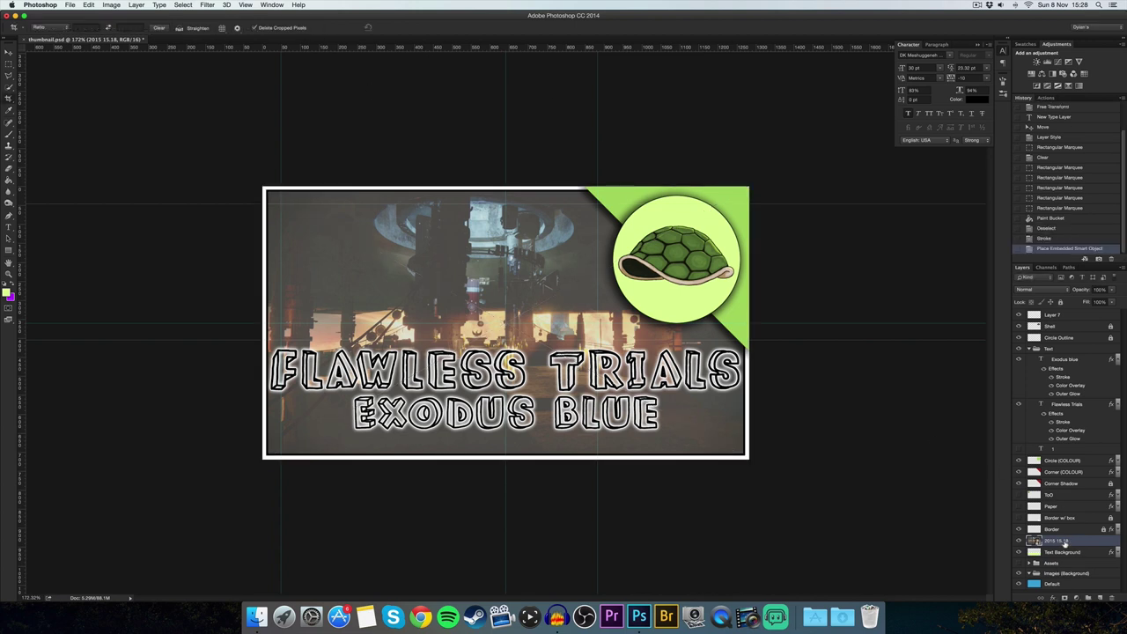
- Move the placed screenshot layer into the Images (Background) group, above Default, and rasterize it
{"action": "left_click_drag", "start_coordinate": [1061, 552], "coordinate": [1062, 573]}
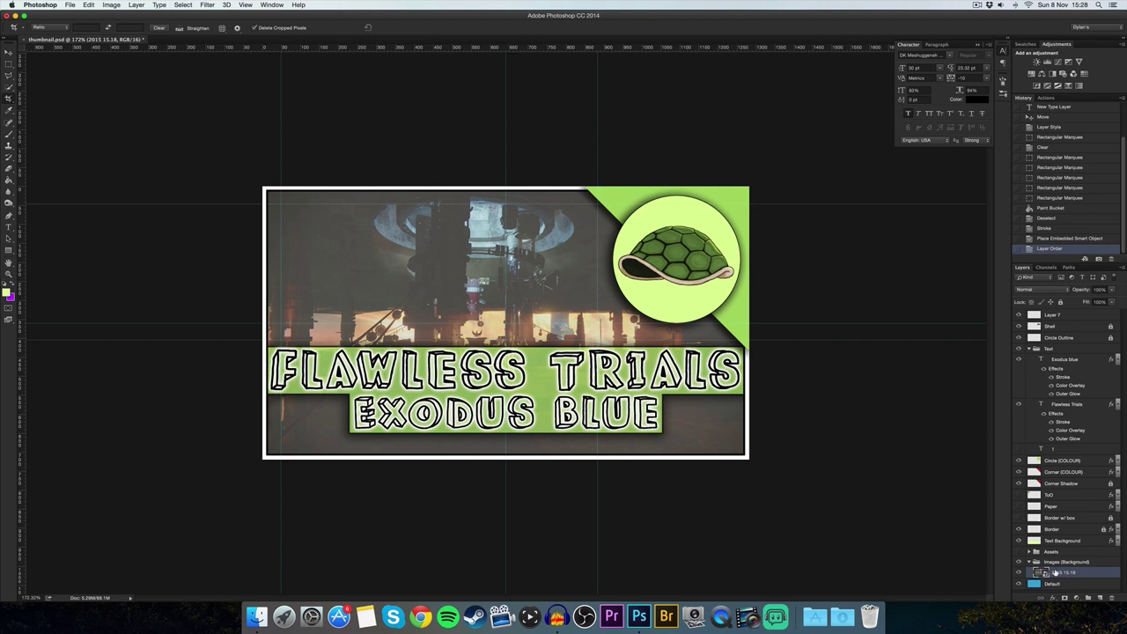
{"action": "right_click", "coordinate": [1057, 573]}
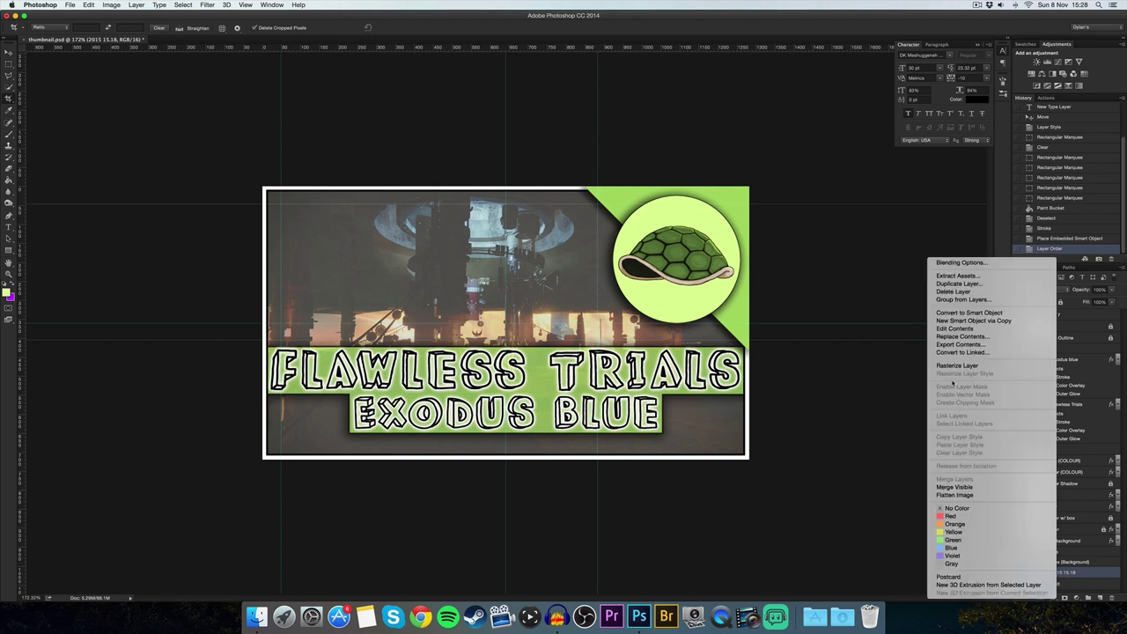
{"action": "left_click", "coordinate": [957, 364]}
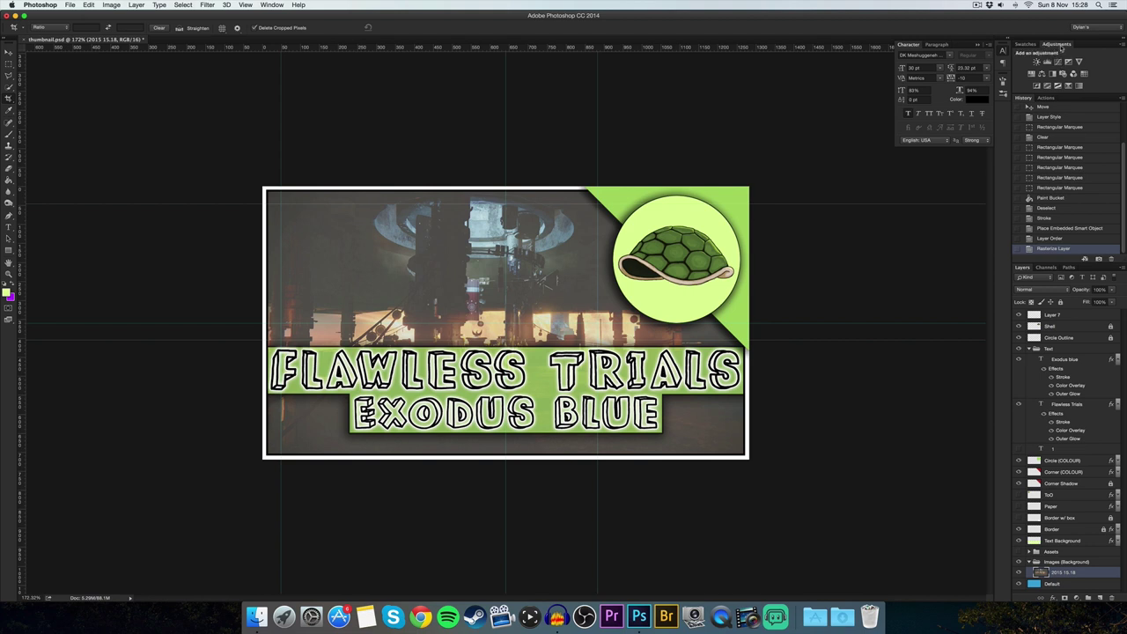
- Add a Curves adjustment layer above the background screenshot and move its properties clear of the artwork
{"action": "left_click", "coordinate": [272, 5]}
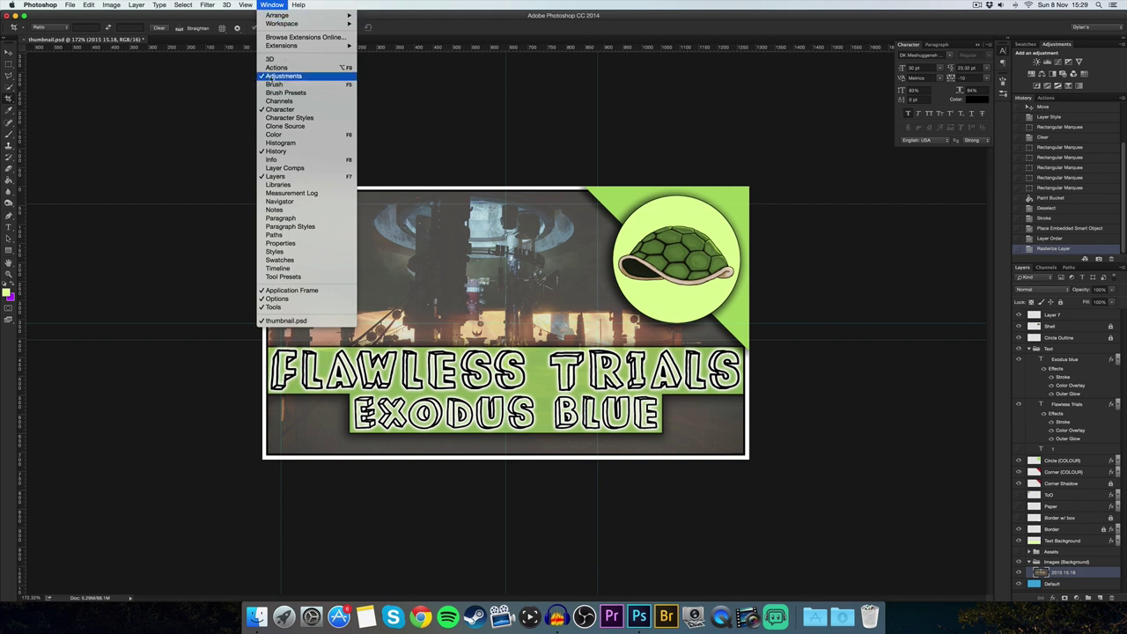
{"action": "left_click", "coordinate": [267, 78]}
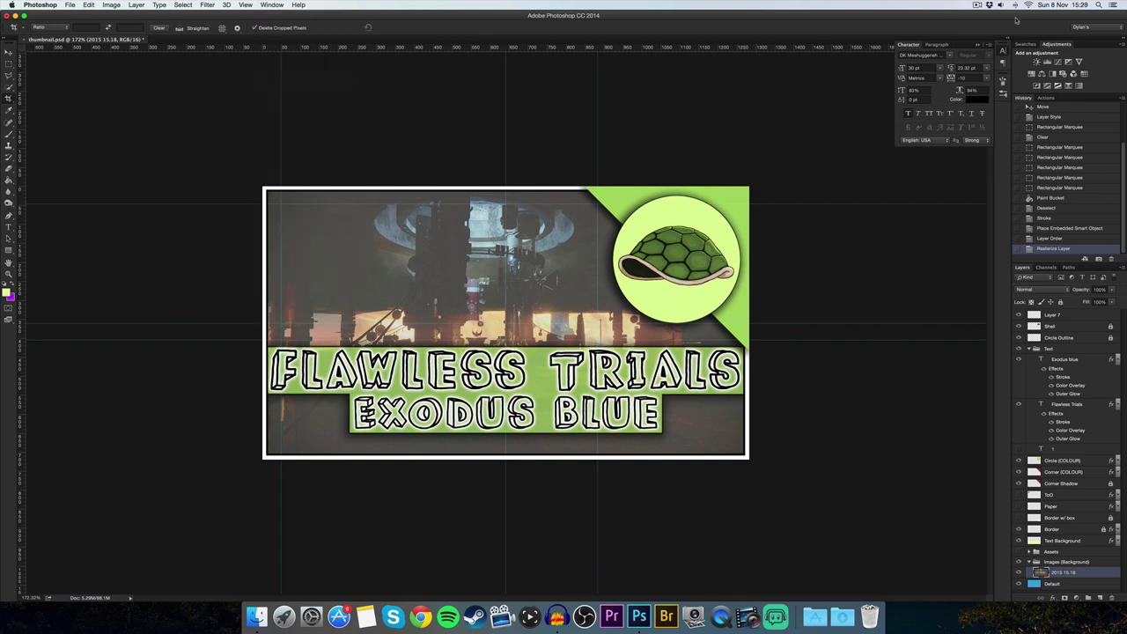
{"action": "left_click", "coordinate": [1058, 62]}
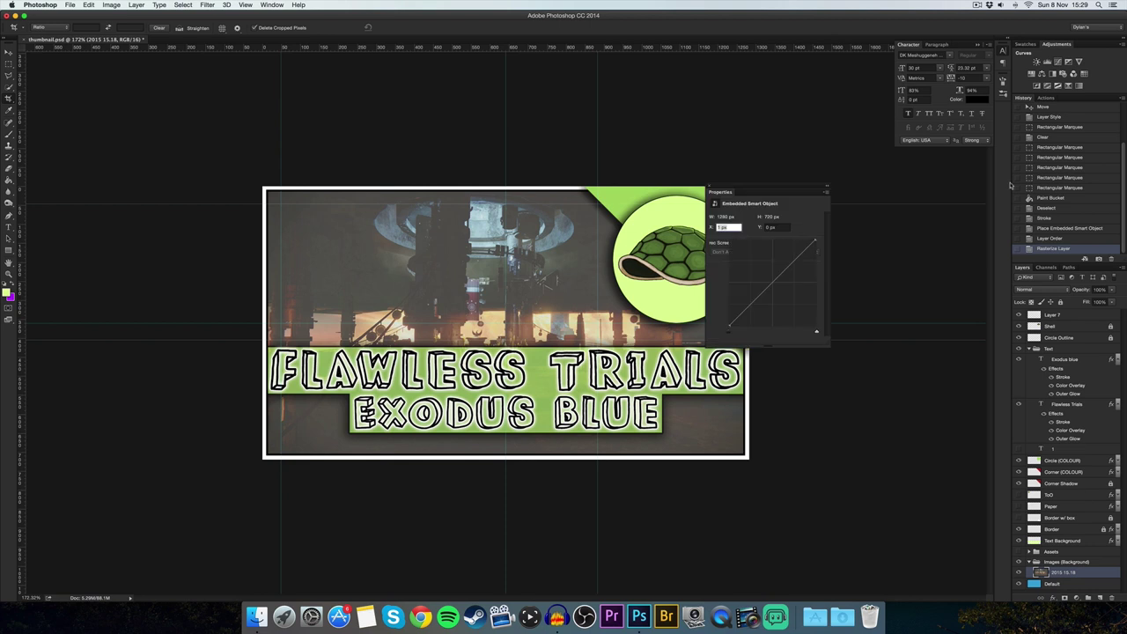
{"action": "left_click_drag", "start_coordinate": [775, 191], "coordinate": [826, 246]}
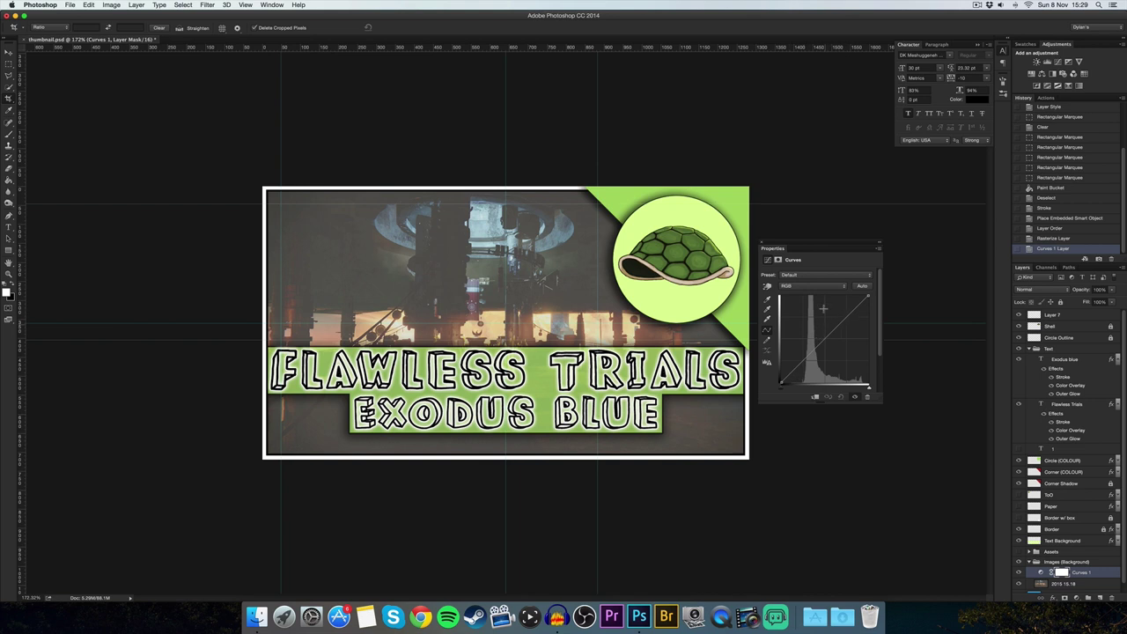
{"action": "left_click", "coordinate": [823, 287]}
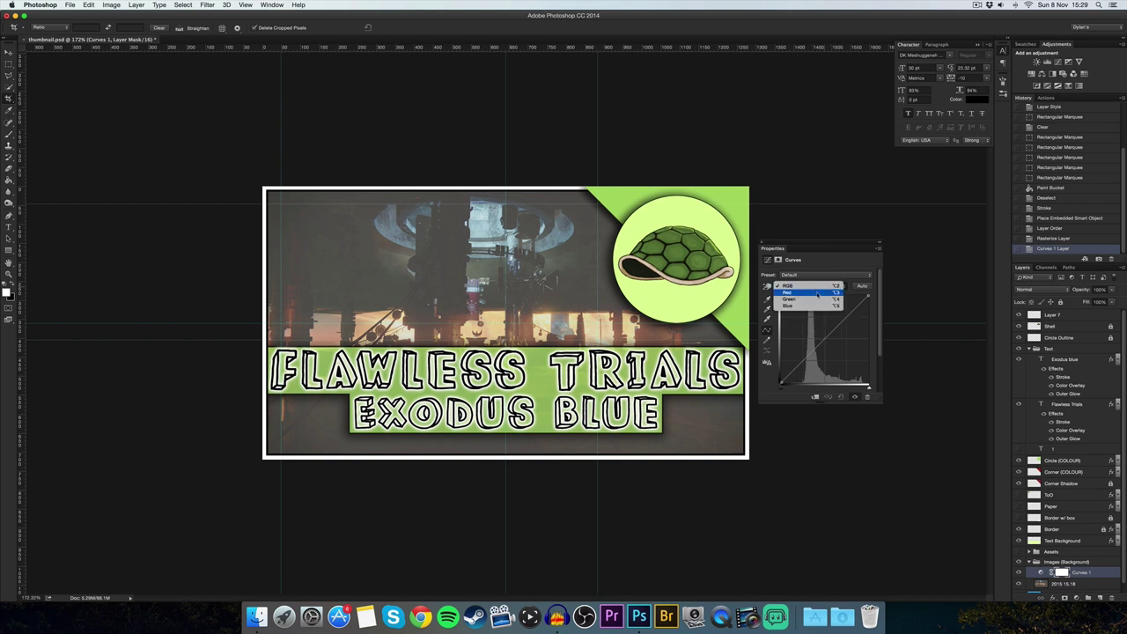
{"action": "left_click", "coordinate": [866, 321]}
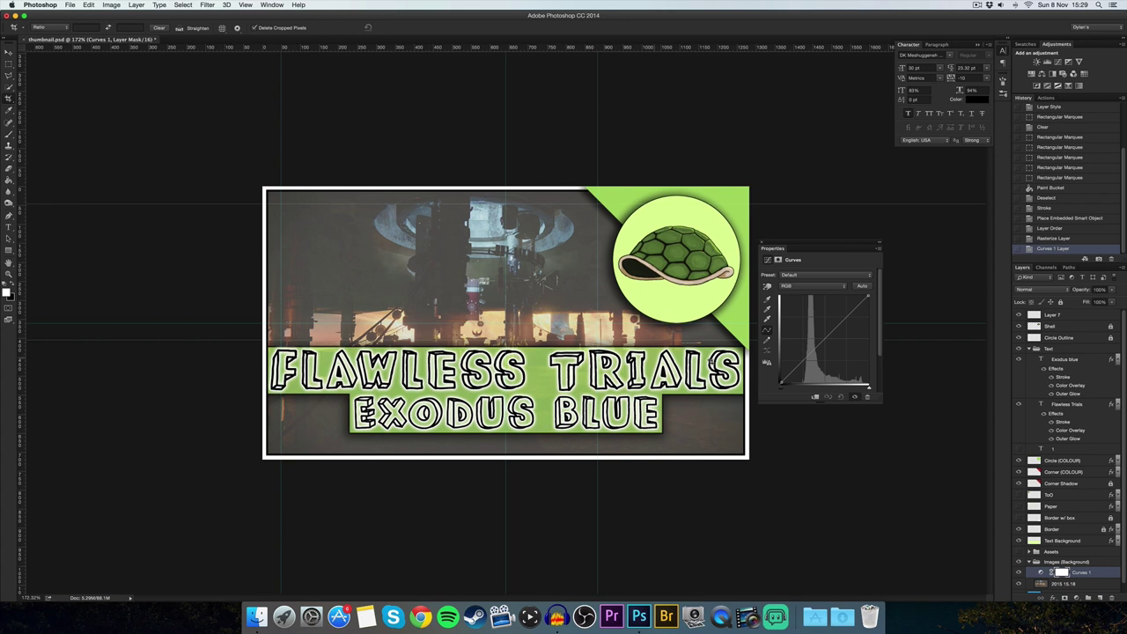
{"action": "left_click", "coordinate": [833, 287]}
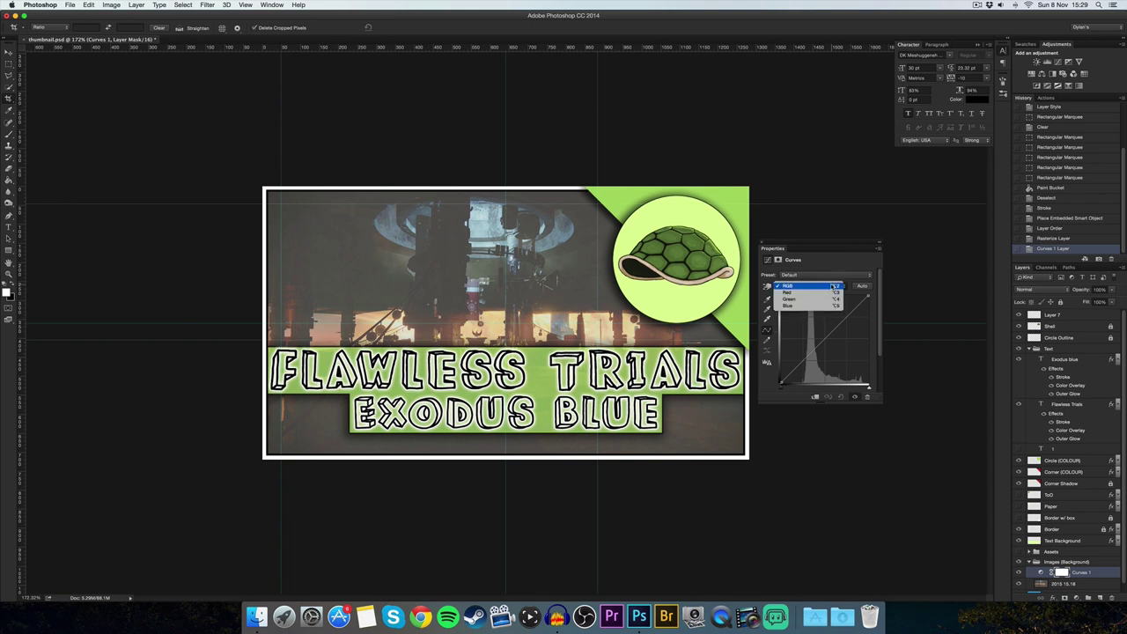
{"action": "left_click", "coordinate": [833, 288]}
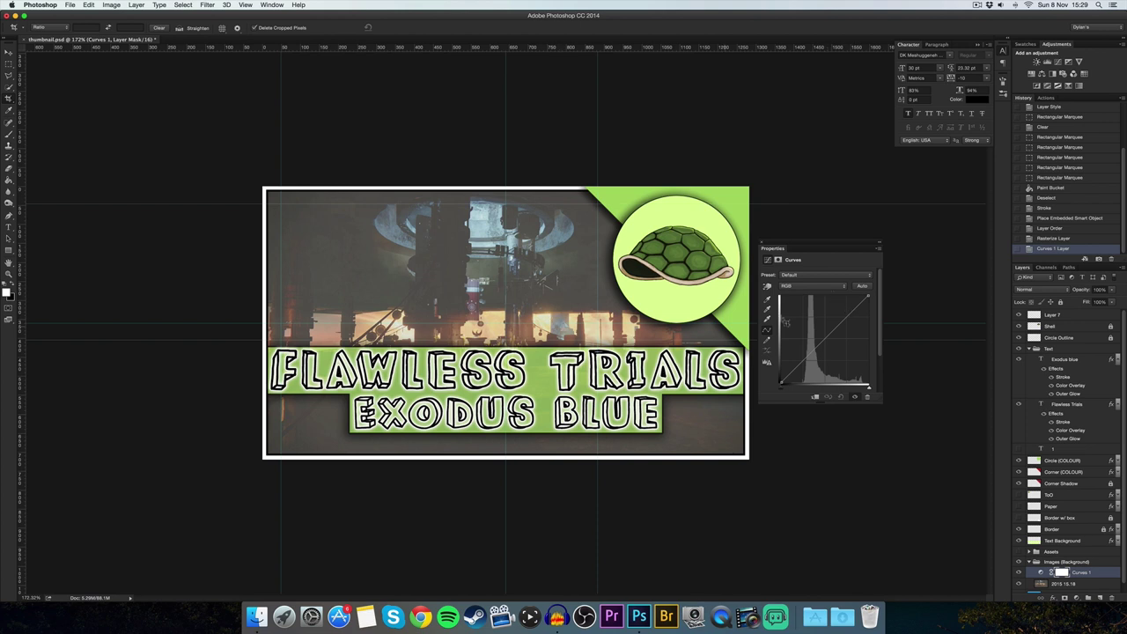
- Shape the RGB curve into an S that darkens the background's shadows and brightens its highlights, and close the curve settings
{"action": "left_click", "coordinate": [853, 308]}
{"action": "left_click_drag", "start_coordinate": [853, 308], "coordinate": [849, 306]}
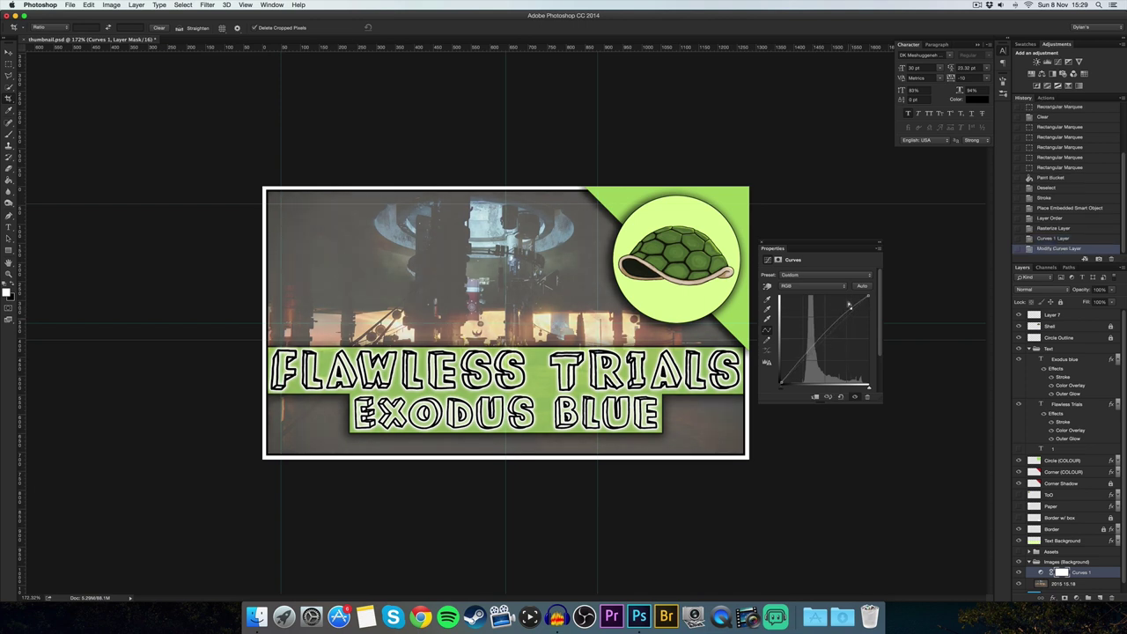
{"action": "left_click", "coordinate": [802, 360]}
{"action": "left_click_drag", "start_coordinate": [802, 360], "coordinate": [803, 368]}
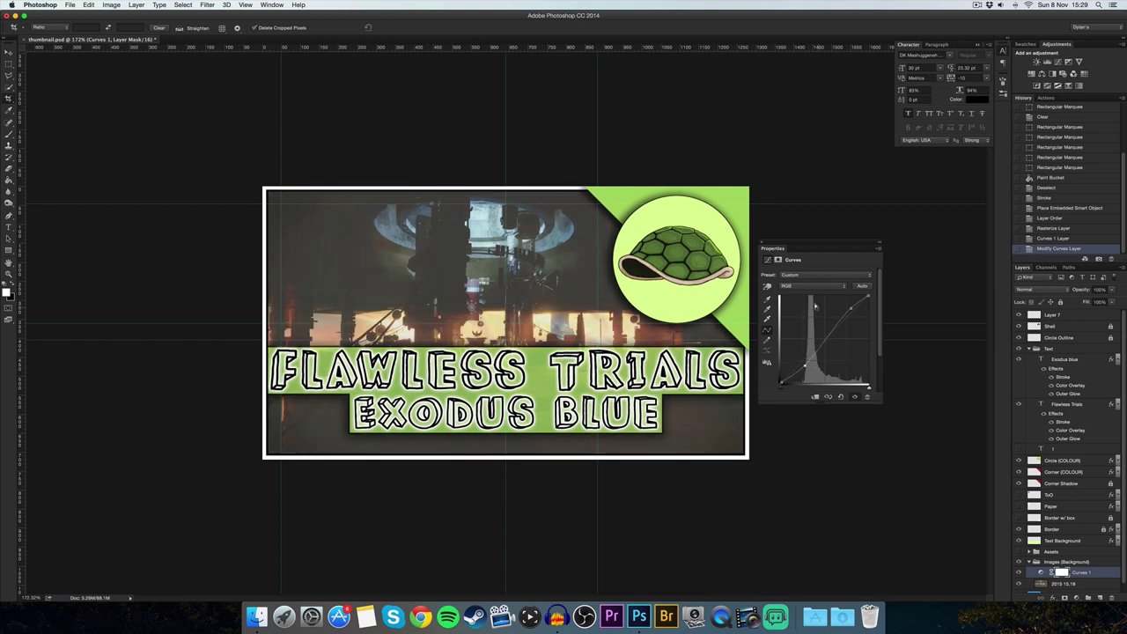
{"action": "left_click_drag", "start_coordinate": [804, 365], "coordinate": [800, 370]}
{"action": "left_click_drag", "start_coordinate": [851, 308], "coordinate": [828, 339]}
{"action": "left_click_drag", "start_coordinate": [830, 336], "coordinate": [830, 335]}
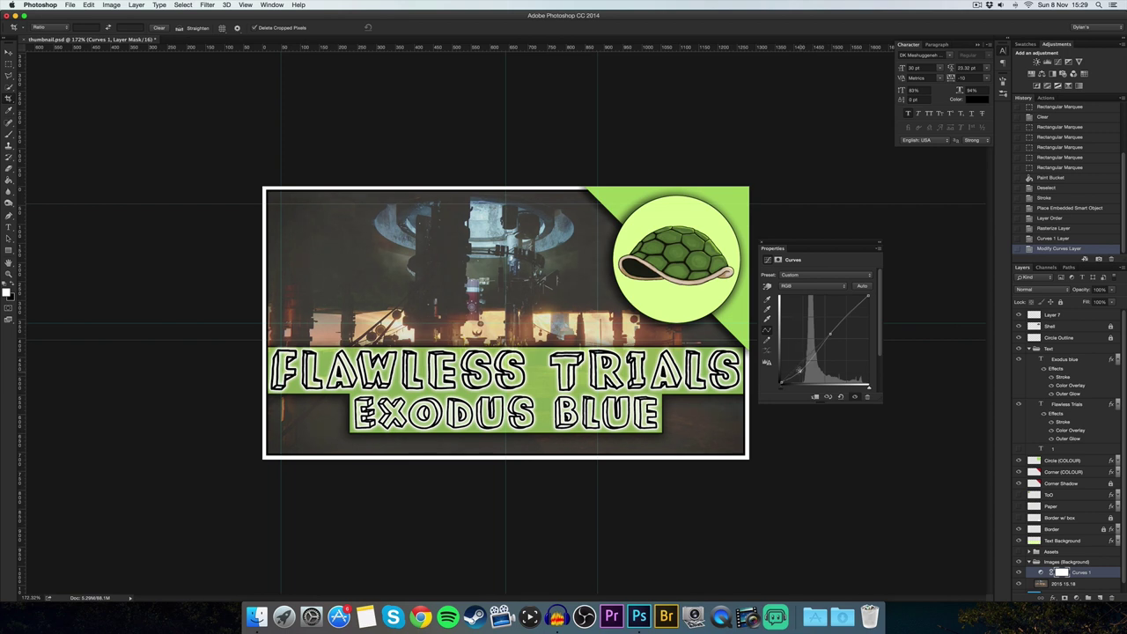
{"action": "left_click_drag", "start_coordinate": [830, 335], "coordinate": [838, 318]}
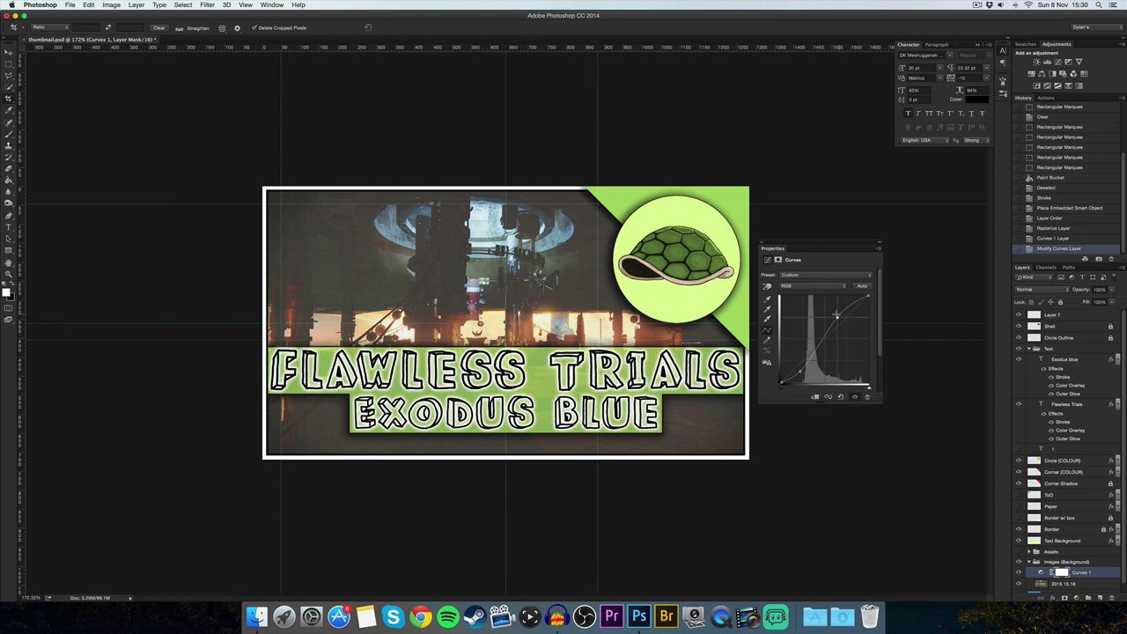
{"action": "left_click", "coordinate": [762, 244]}
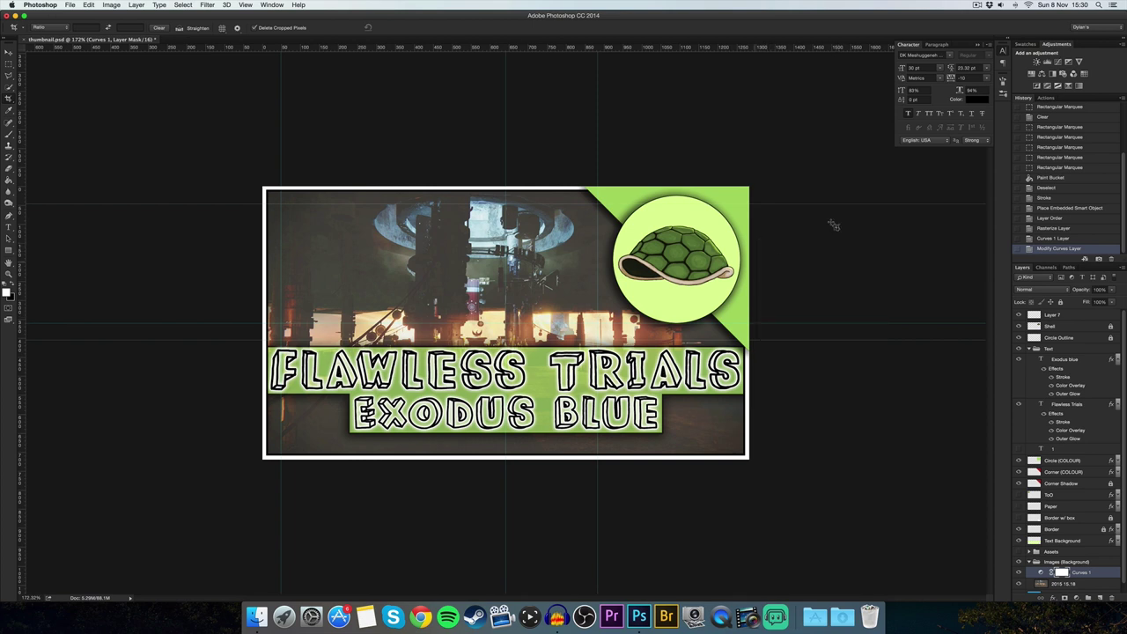
- Add a Brightness/Contrast adjustment layer over the background with brightness -4 and slightly raised contrast
{"action": "left_click", "coordinate": [1037, 61]}
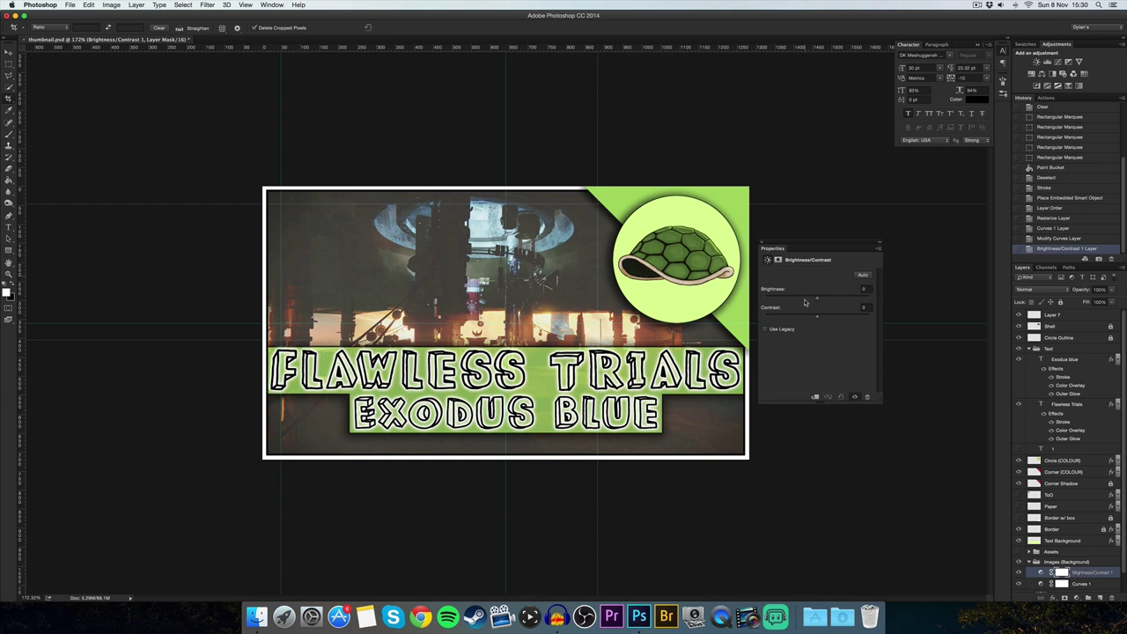
{"action": "left_click_drag", "start_coordinate": [817, 300], "coordinate": [814, 301]}
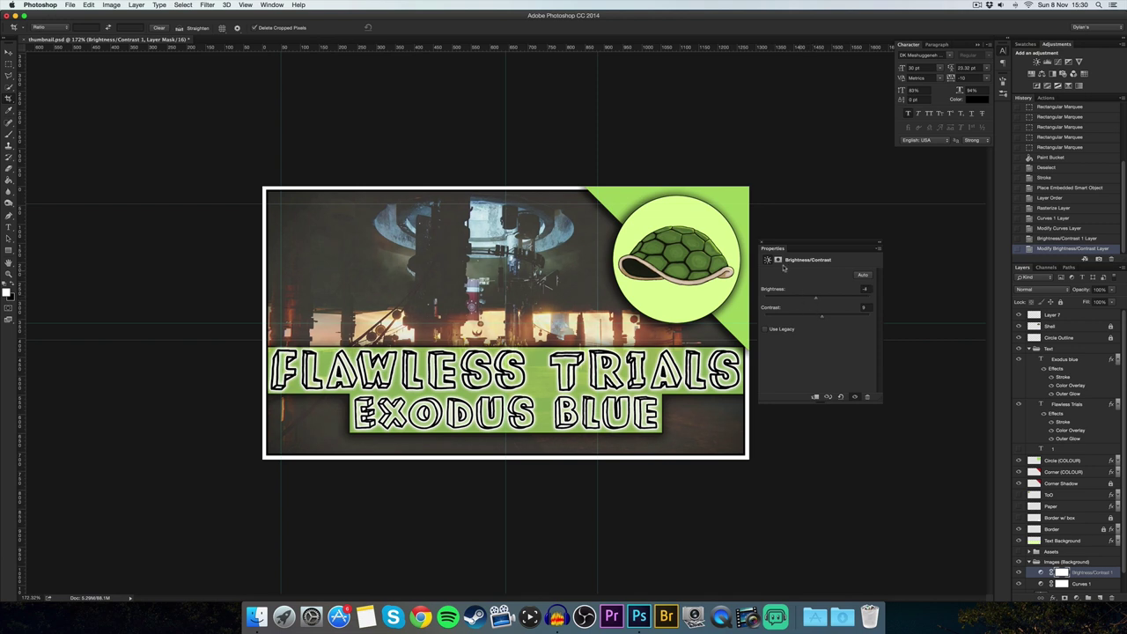
{"action": "left_click", "coordinate": [764, 245]}
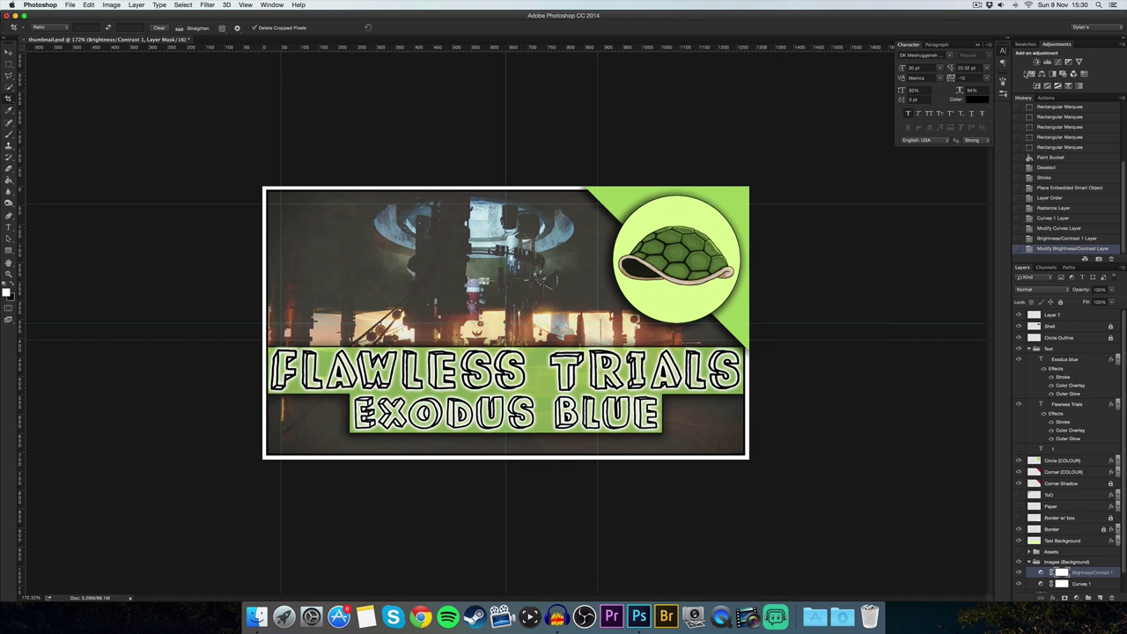
- Add a Hue/Saturation adjustment layer over the background and lower its saturation slightly
{"action": "left_click", "coordinate": [1032, 74]}
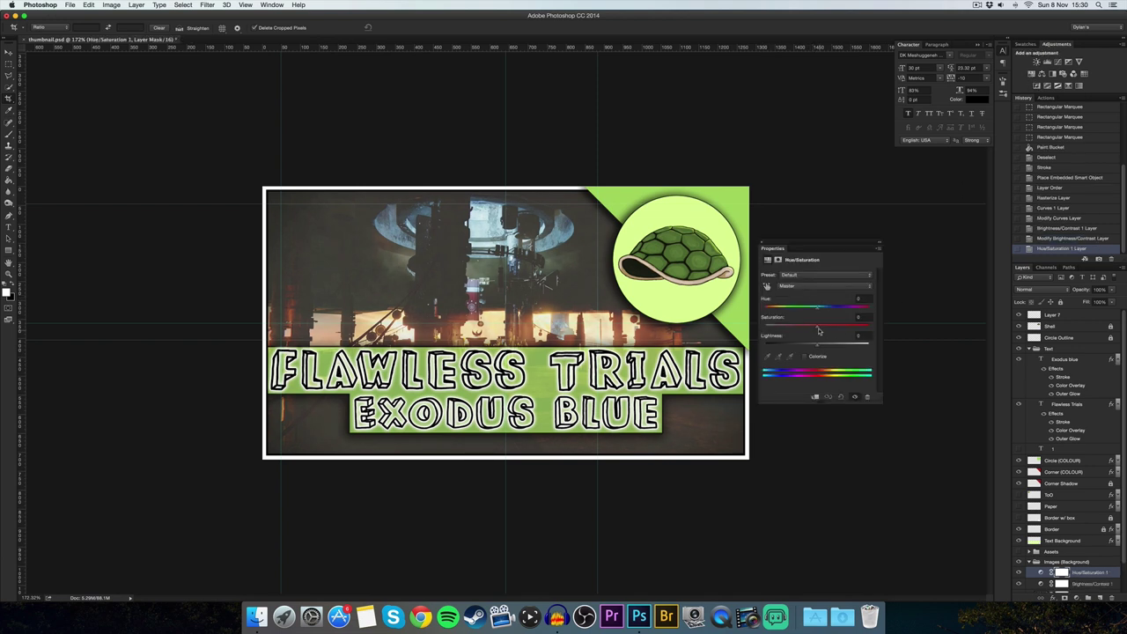
{"action": "left_click_drag", "start_coordinate": [817, 328], "coordinate": [813, 329]}
{"action": "left_click", "coordinate": [763, 243]}
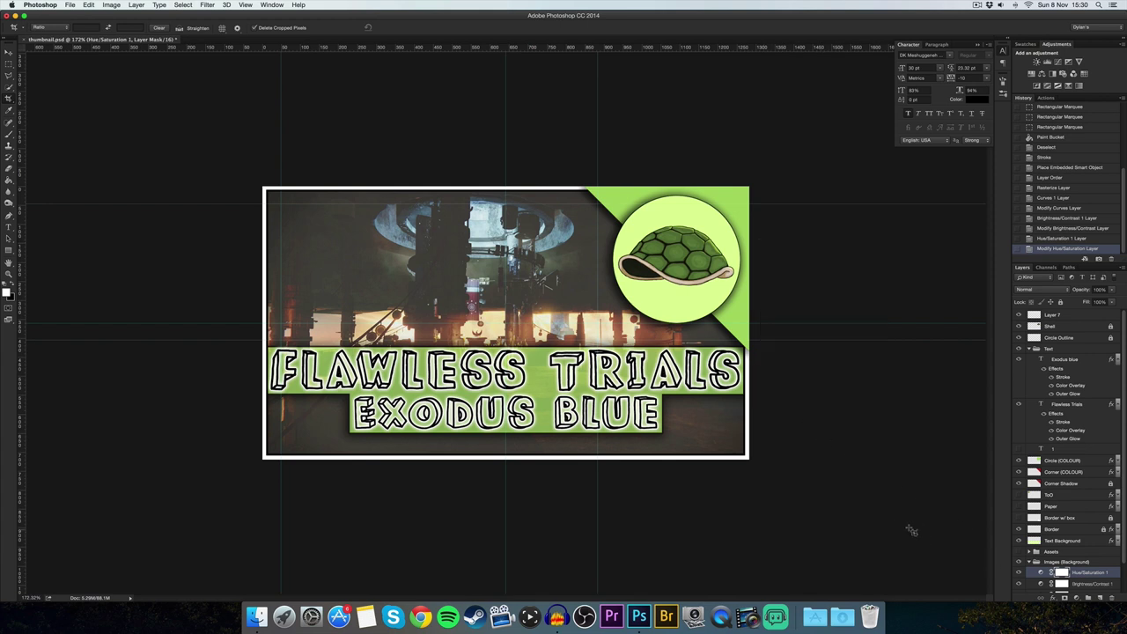
- Merge the Hue/Saturation, Brightness/Contrast and Curves adjustment layers with the screenshot layer into one layer
{"action": "scroll", "coordinate": [1074, 573], "scroll_direction": "down", "scroll_amount": 3}
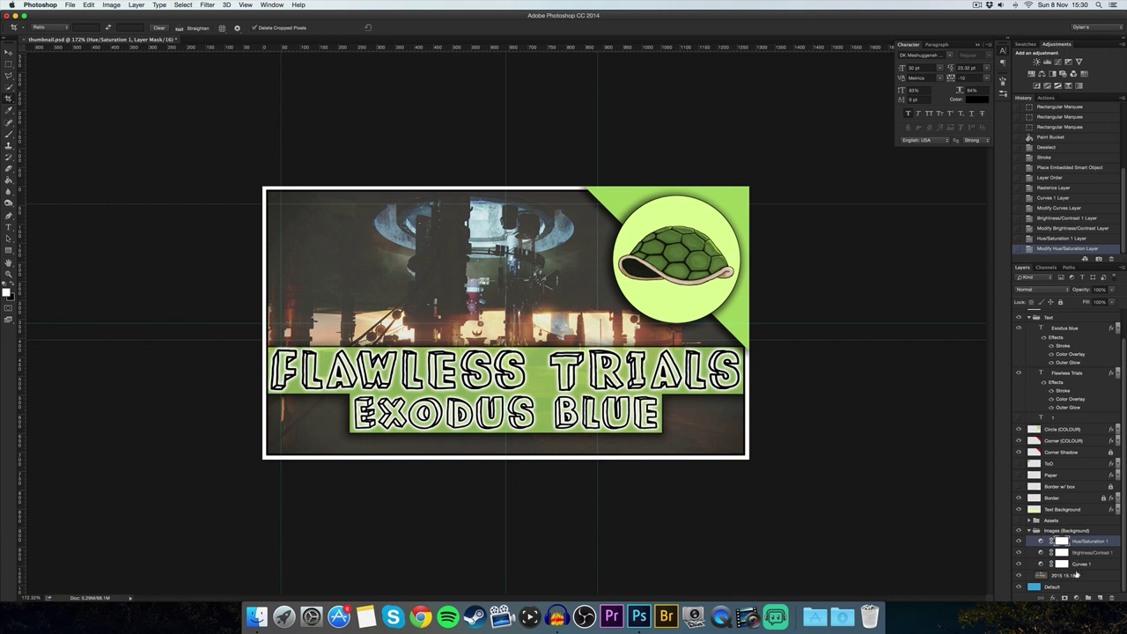
{"action": "left_click", "coordinate": [1077, 575], "text": "shift"}
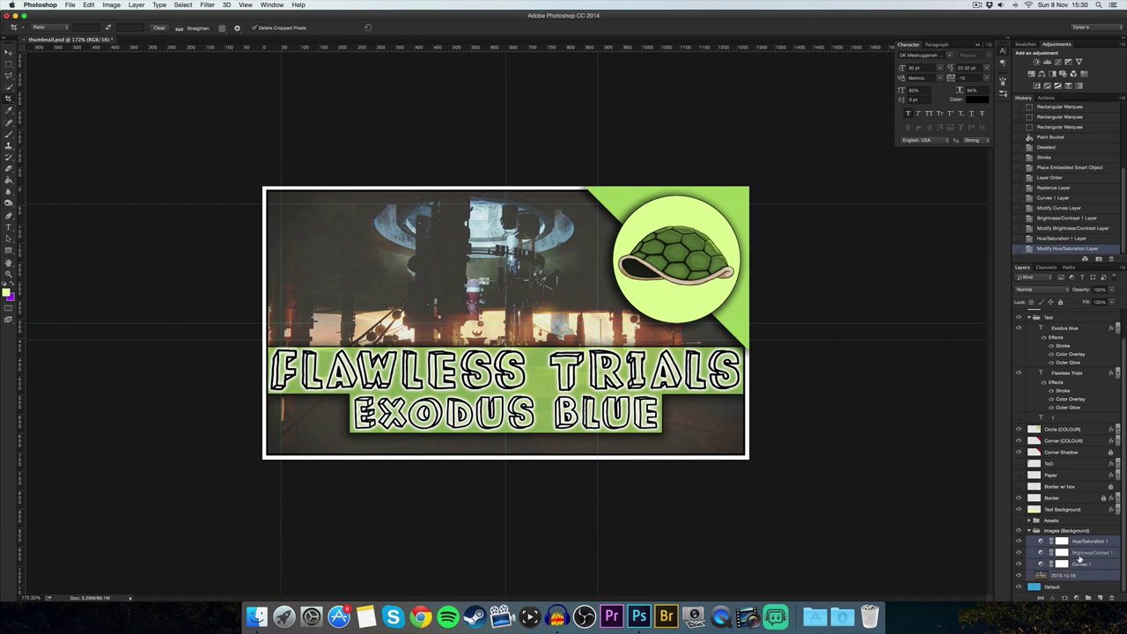
{"action": "key", "text": "super+e"}
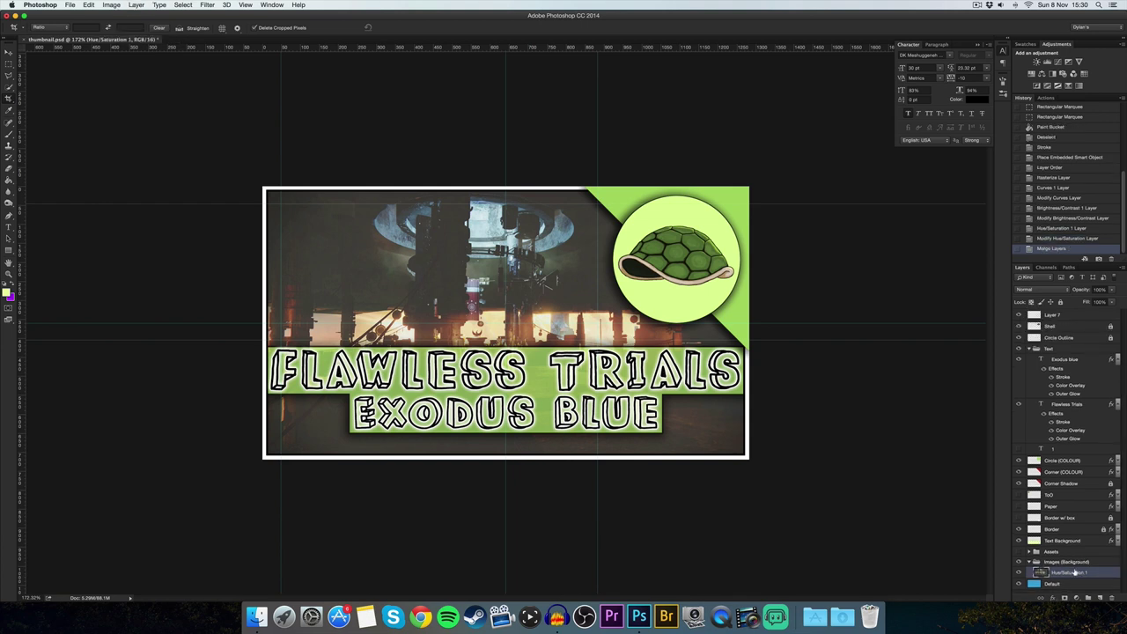
{"action": "right_click", "coordinate": [1075, 572]}
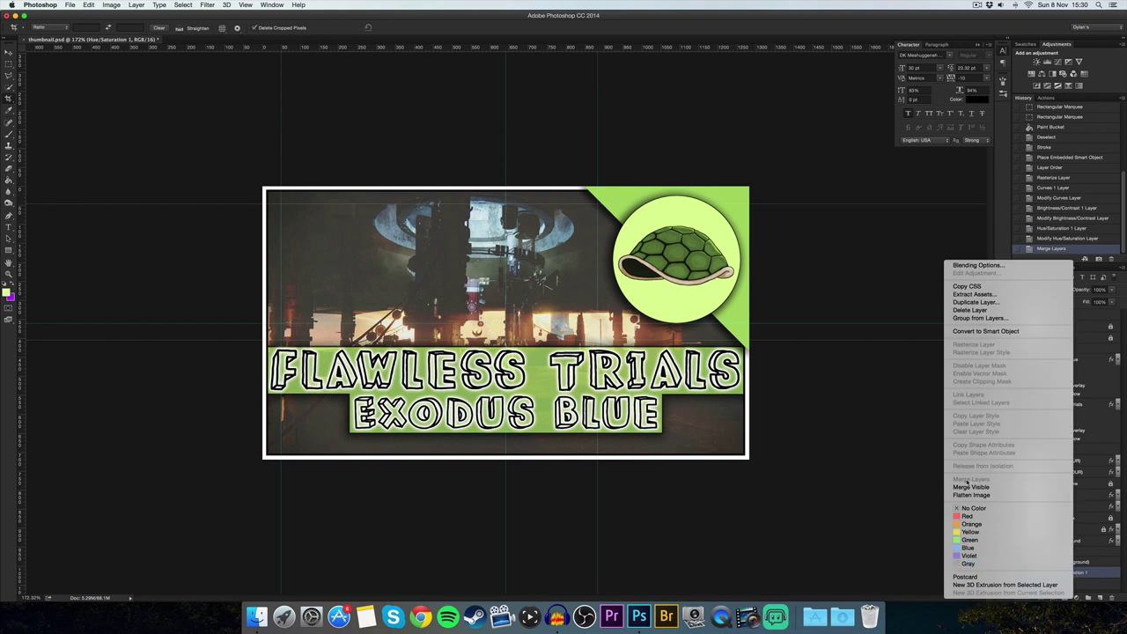
{"action": "left_click", "coordinate": [905, 504]}
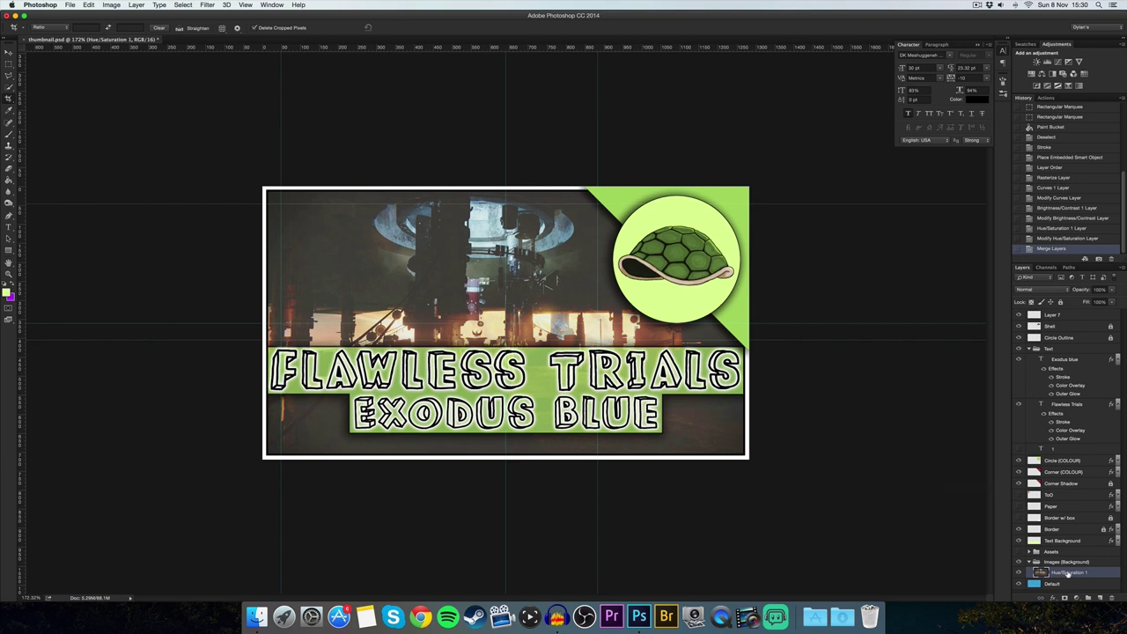
- Apply a Gaussian Blur with a small radius to the merged background screenshot layer
{"action": "left_click", "coordinate": [208, 5]}
{"action": "mouse_move", "coordinate": [228, 109]}
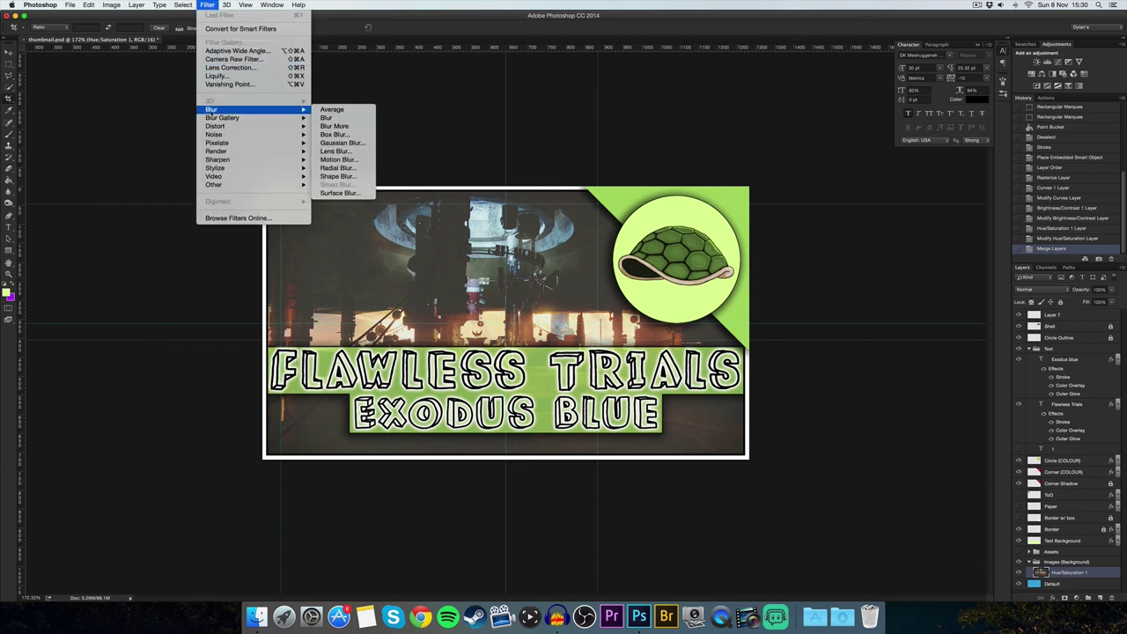
{"action": "left_click", "coordinate": [341, 142]}
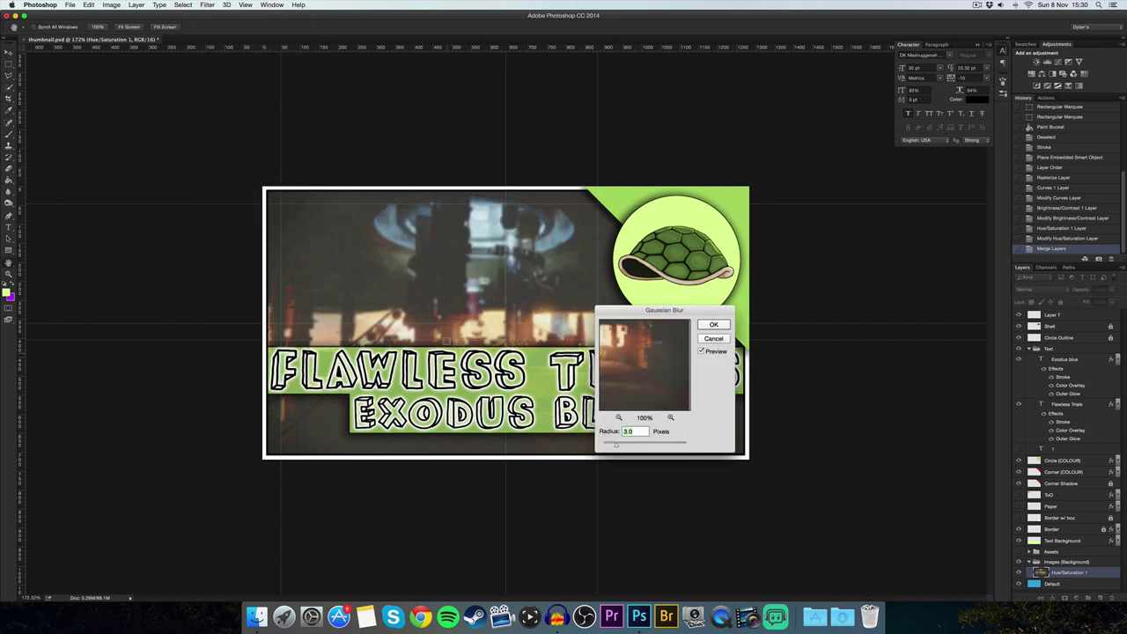
{"action": "left_click", "coordinate": [479, 297]}
{"action": "left_click", "coordinate": [481, 299]}
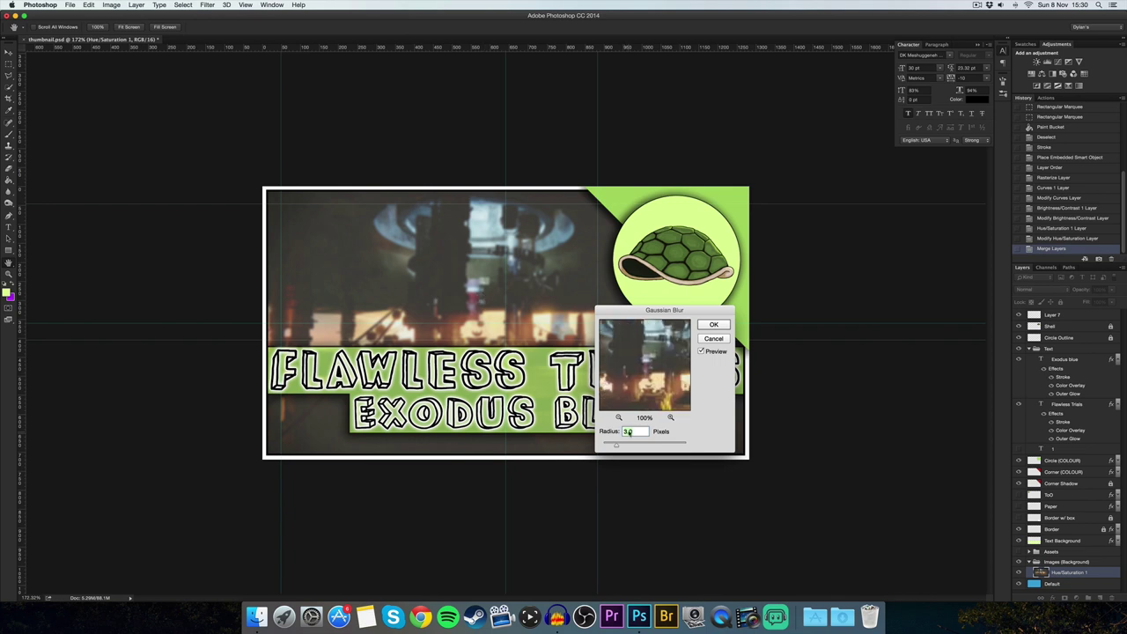
{"action": "mouse_move", "coordinate": [618, 448]}
{"action": "left_mouse_down"}
{"action": "mouse_move", "coordinate": [630, 448]}
{"action": "mouse_move", "coordinate": [612, 447]}
{"action": "left_mouse_up"}
{"action": "left_click_drag", "start_coordinate": [611, 447], "coordinate": [607, 449]}
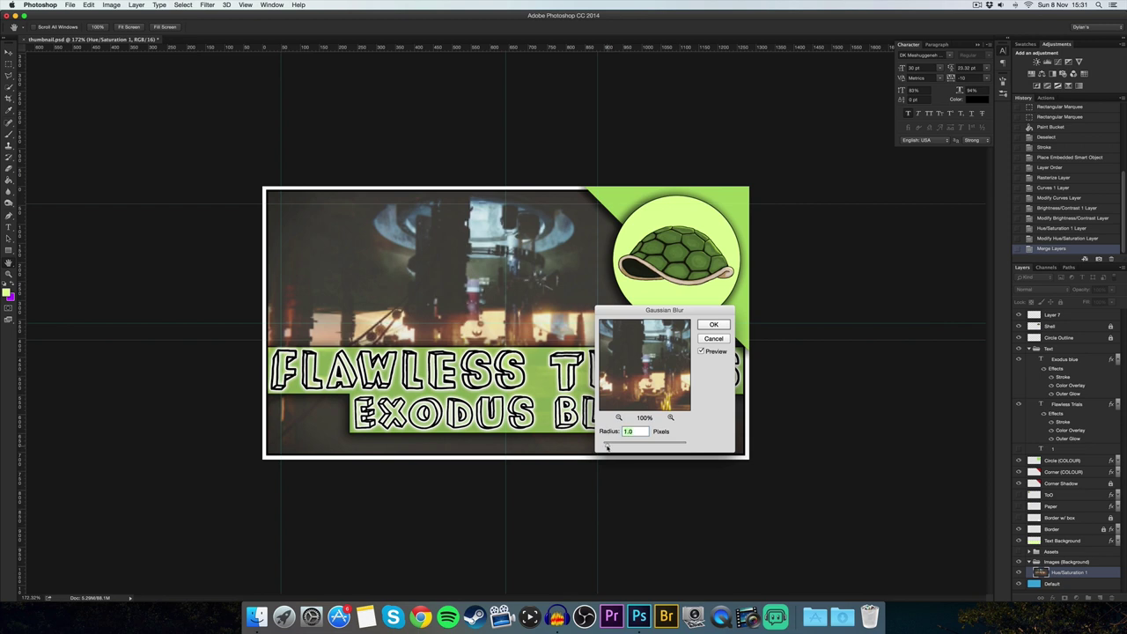
{"action": "left_click_drag", "start_coordinate": [608, 447], "coordinate": [613, 447]}
{"action": "key", "text": "Return"}
{"action": "key", "text": "c"}
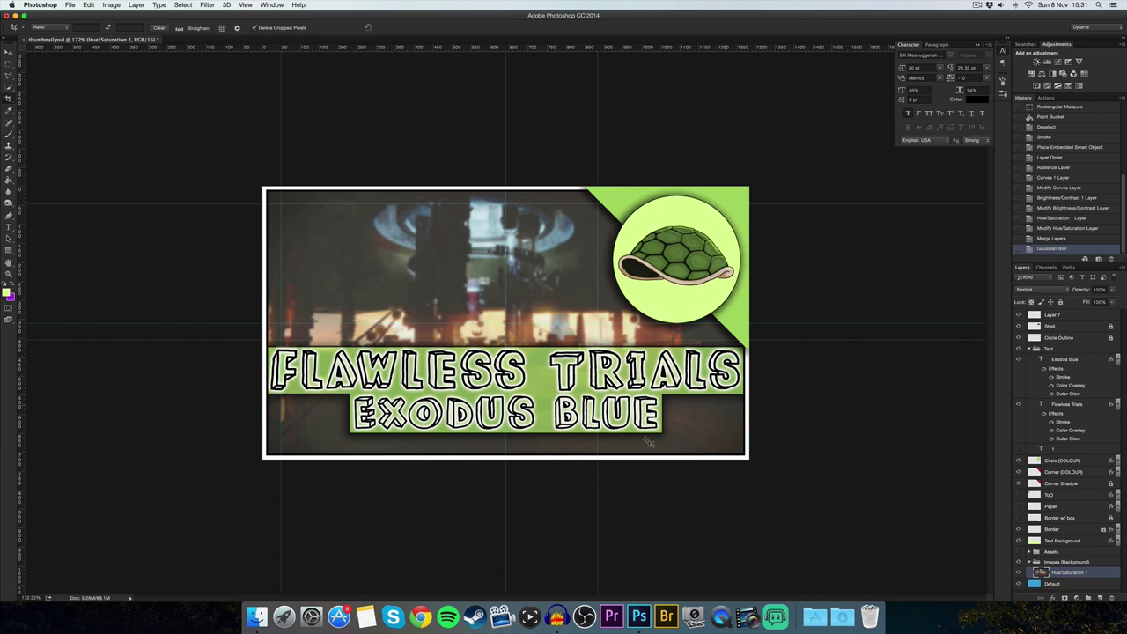
- Switch to Finder and open the ThumbnailPNGs folder on the Shell drive
{"action": "left_click", "coordinate": [256, 616]}
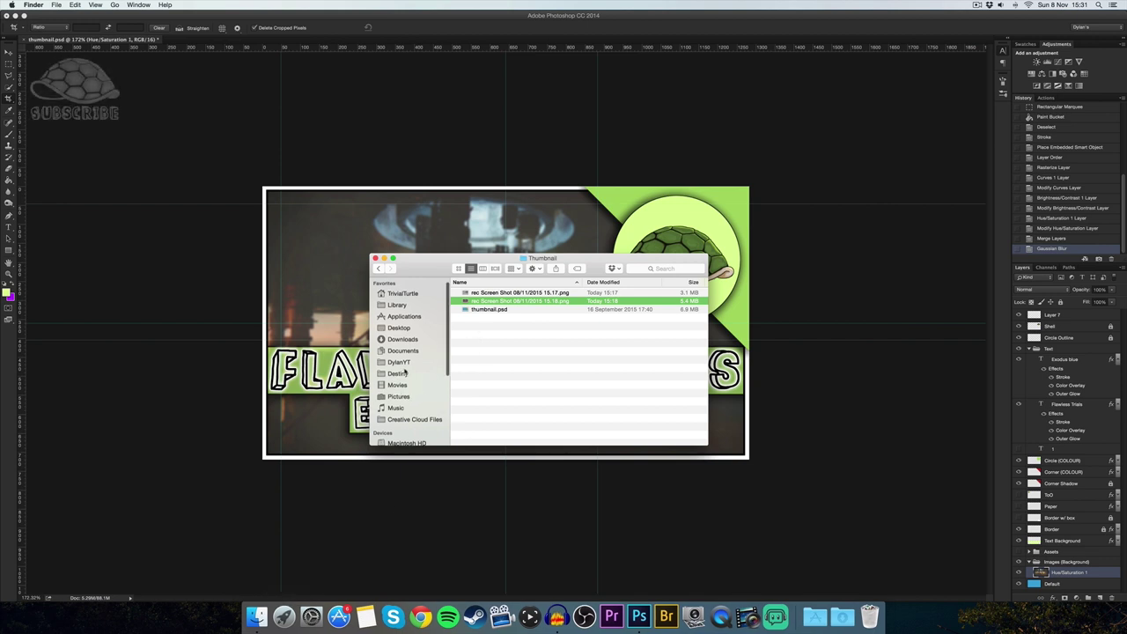
{"action": "scroll", "coordinate": [395, 380], "scroll_direction": "down", "scroll_amount": 3}
{"action": "left_click", "coordinate": [394, 415]}
{"action": "left_click", "coordinate": [455, 351]}
{"action": "double_click", "coordinate": [491, 376]}
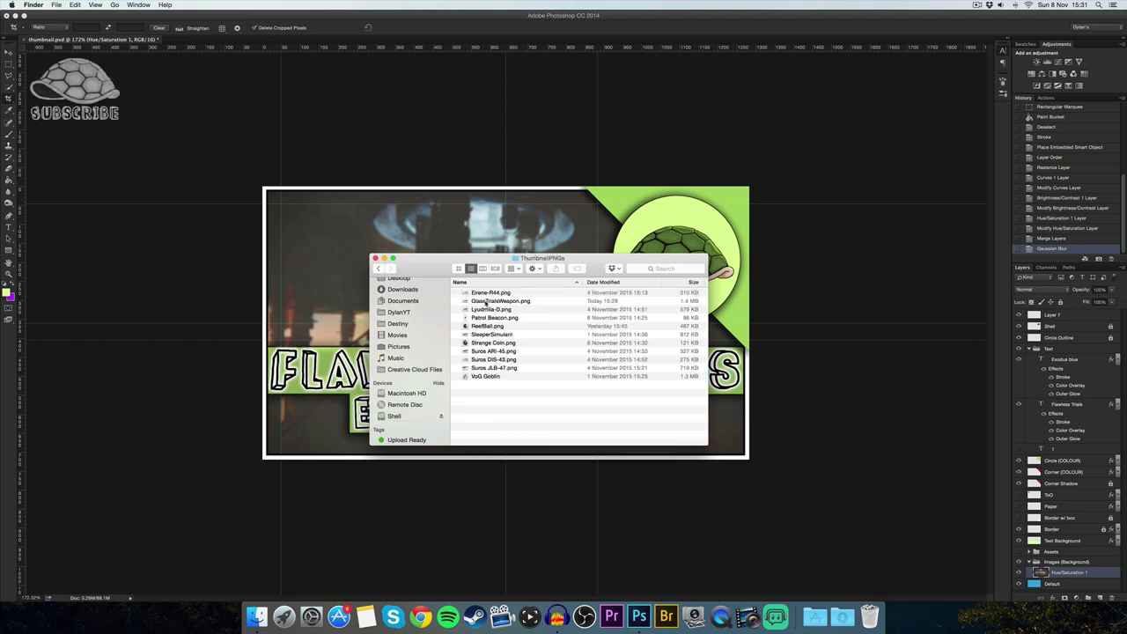
- Place GlassTrialsWeapon.png in the thumbnail, scale it to about 7%, and position it above the title text beside the turtle circle
{"action": "left_click_drag", "start_coordinate": [487, 299], "coordinate": [433, 232]}
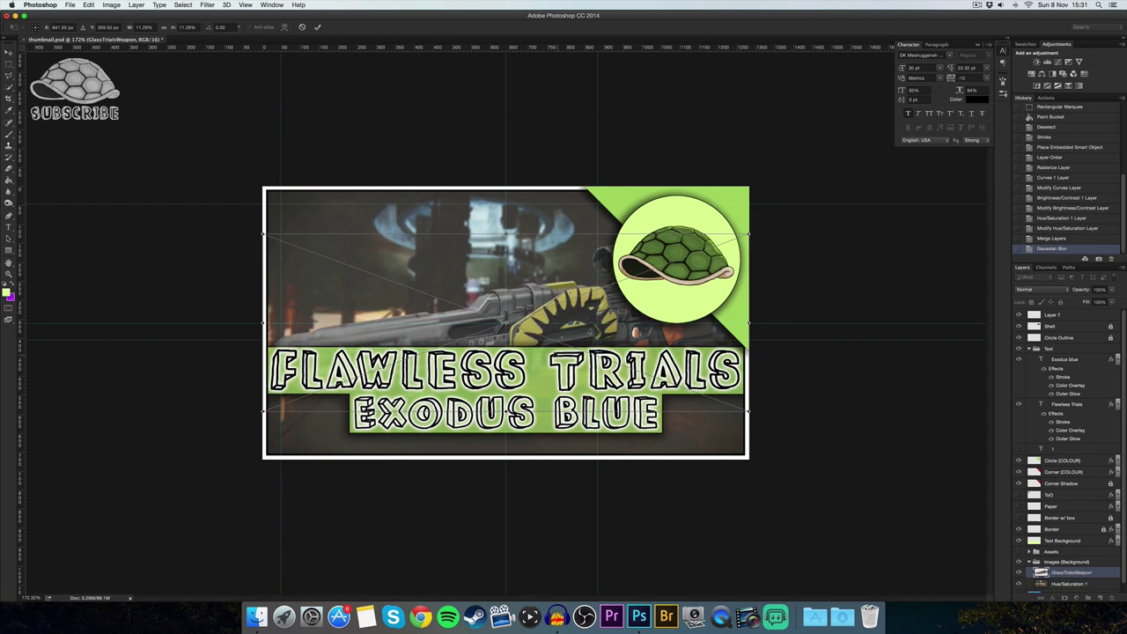
{"action": "left_click_drag", "start_coordinate": [746, 410], "coordinate": [569, 317]}
{"action": "left_click_drag", "start_coordinate": [471, 289], "coordinate": [527, 269]}
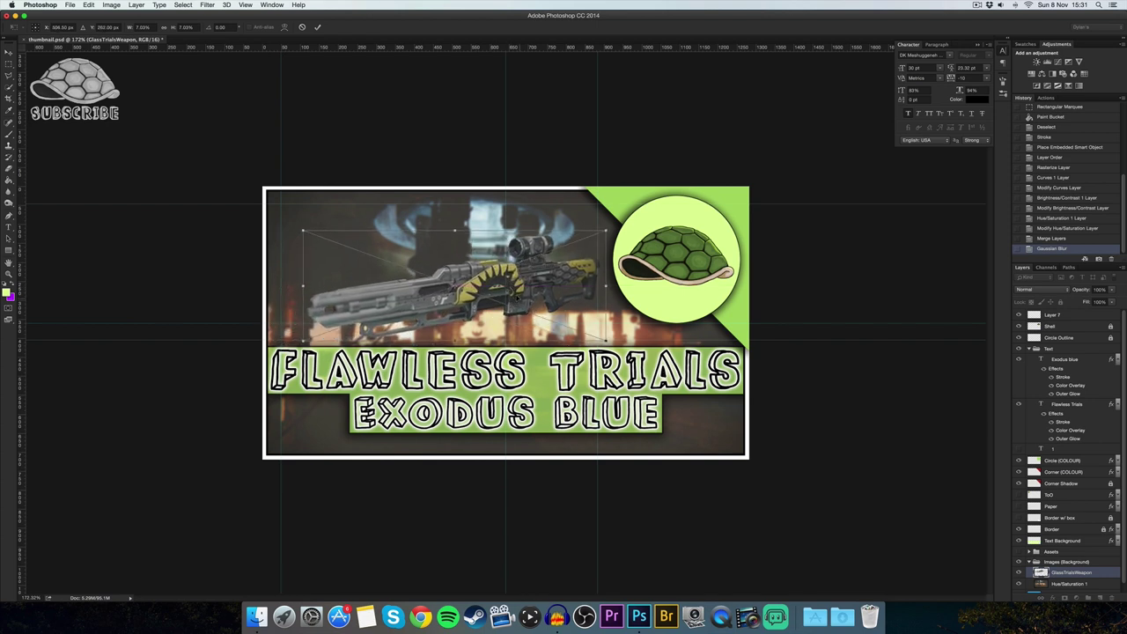
- Try flipping the placed weapon image horizontally, and undo the flip
{"action": "right_click", "coordinate": [516, 297]}
{"action": "left_click", "coordinate": [542, 406]}
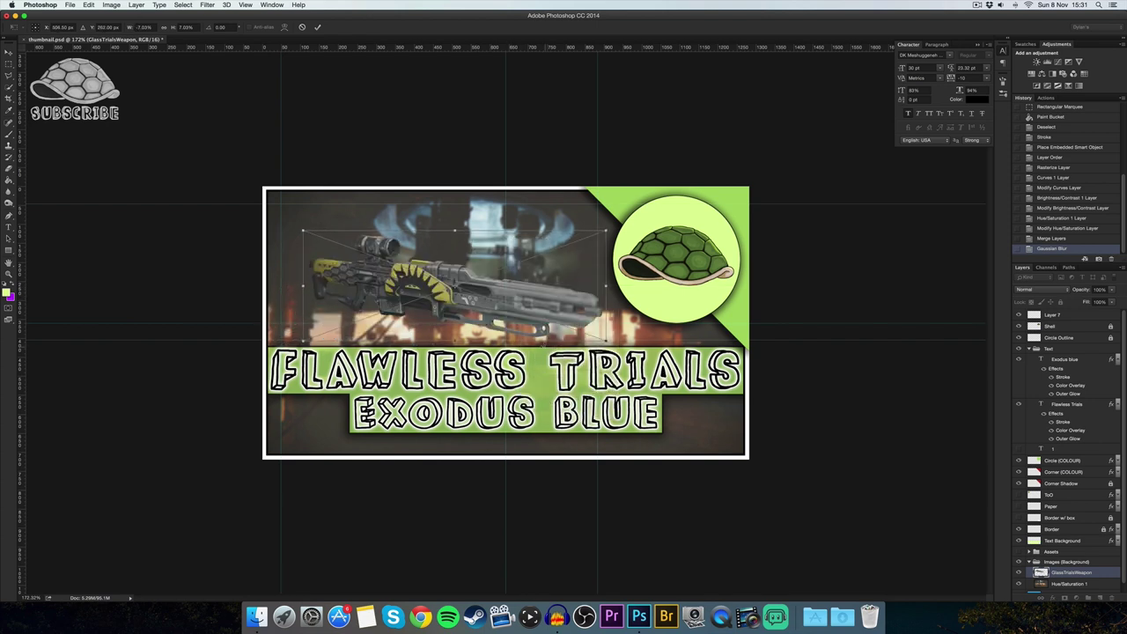
{"action": "key", "text": "super+z"}
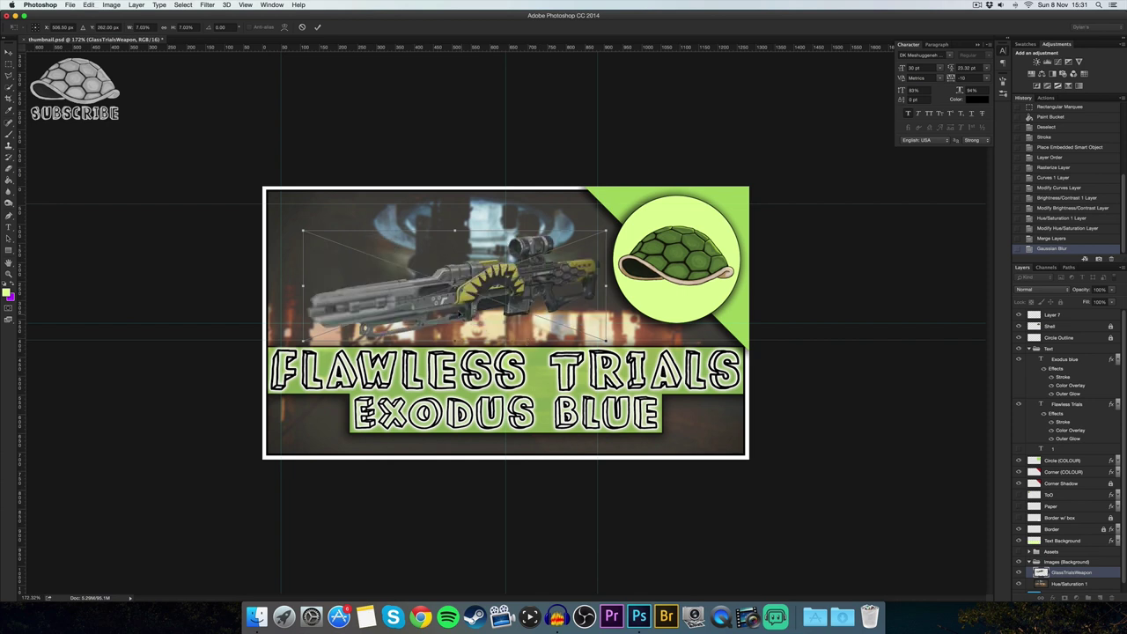
- Shift the weapon image slightly closer to the title text and commit its placement
{"action": "left_click_drag", "start_coordinate": [457, 299], "coordinate": [463, 304]}
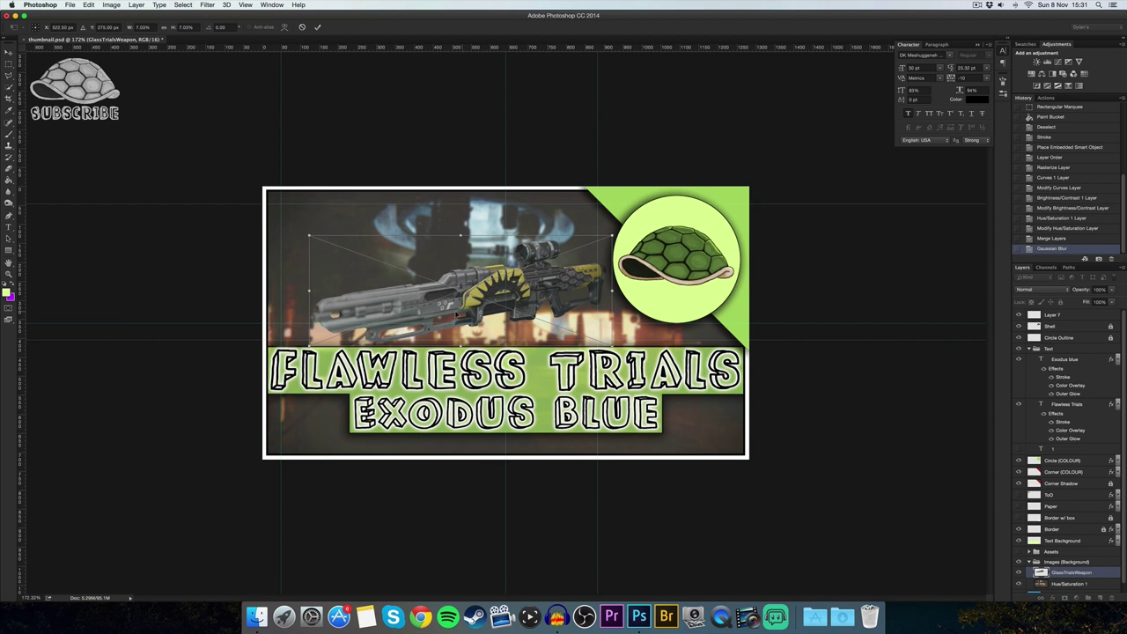
{"action": "left_click", "coordinate": [318, 27]}
{"action": "key", "text": "c"}
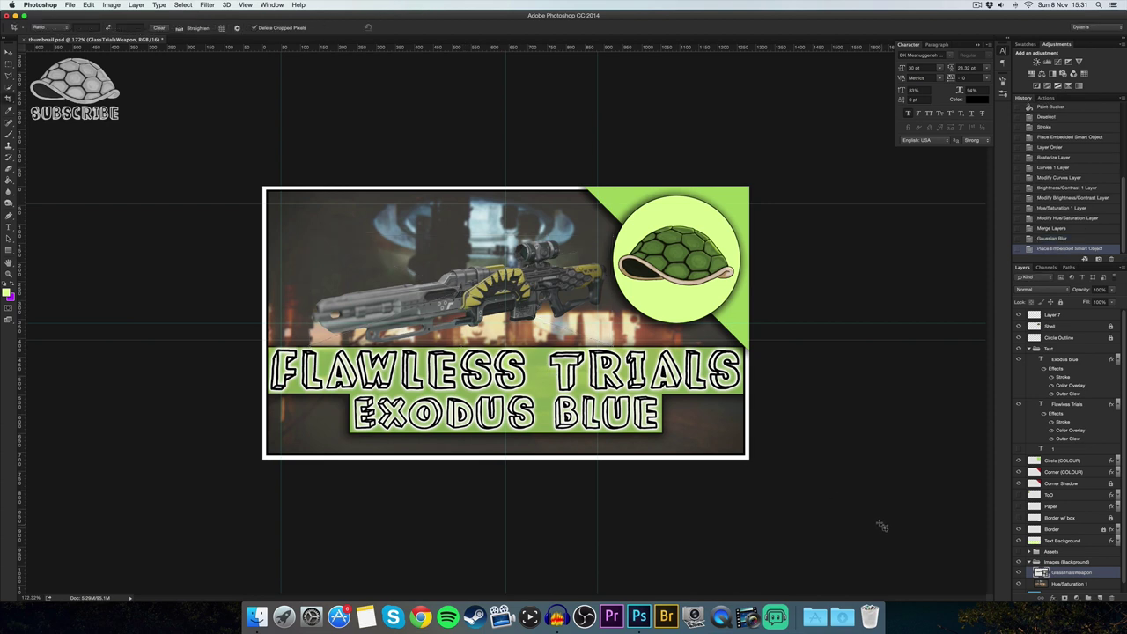
- Show the Paper and ToO layers to add the torn-paper corner with the yellow emblem
{"action": "left_click", "coordinate": [1019, 506]}
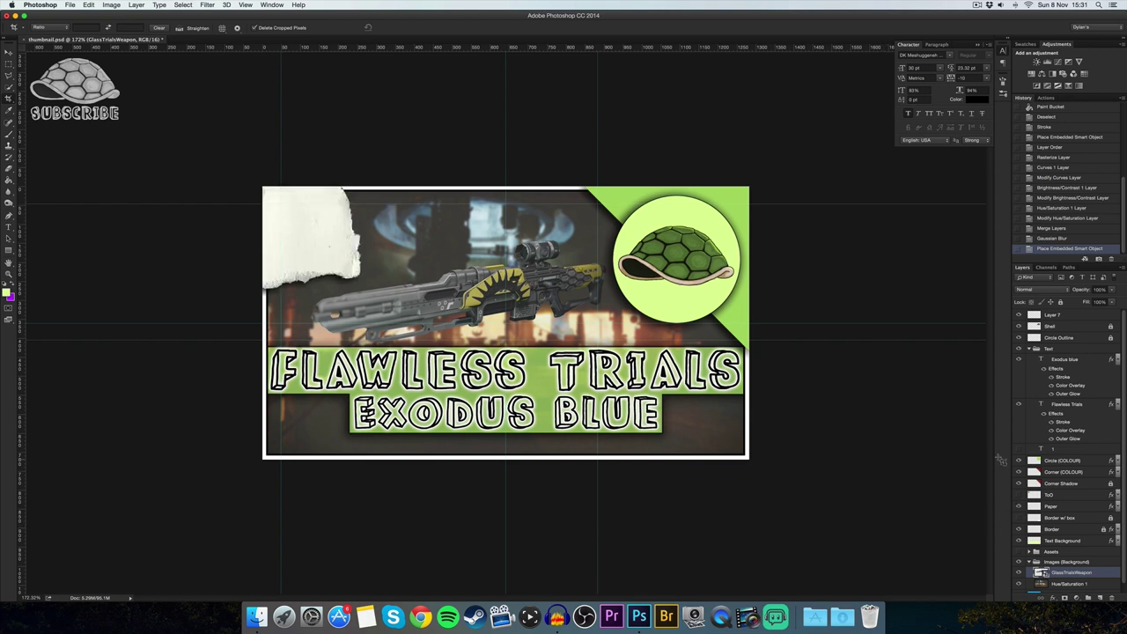
{"action": "left_click", "coordinate": [1019, 495]}
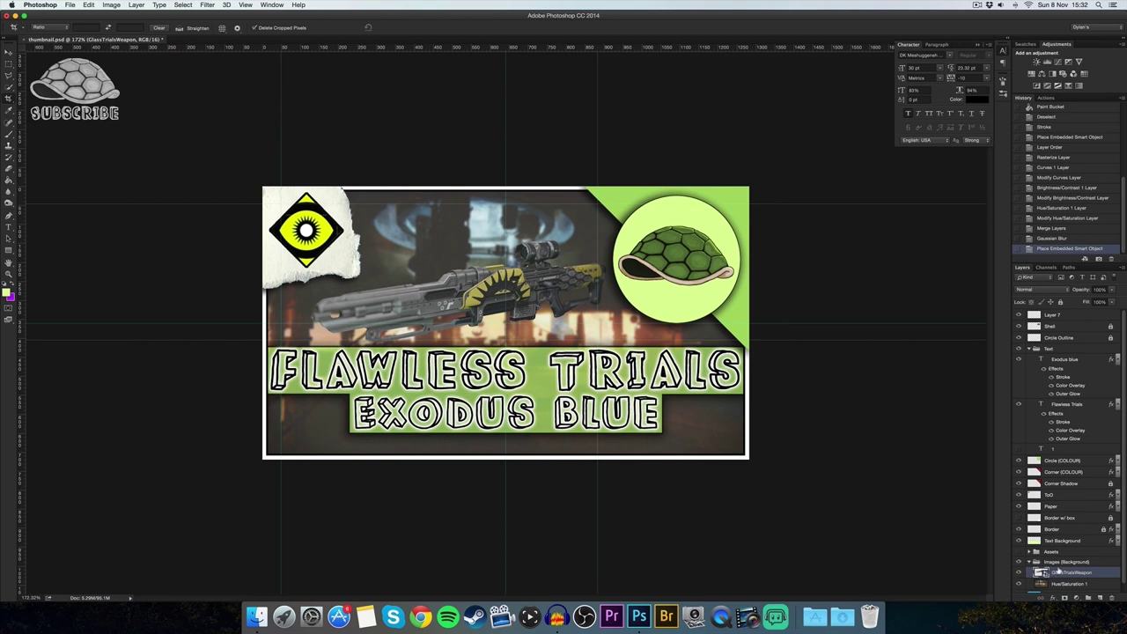
- Apply the saved layer style with a black stroke and green outer glow to the GlassTrialsWeapon layer
{"action": "right_click", "coordinate": [1059, 572]}
{"action": "left_click", "coordinate": [941, 262]}
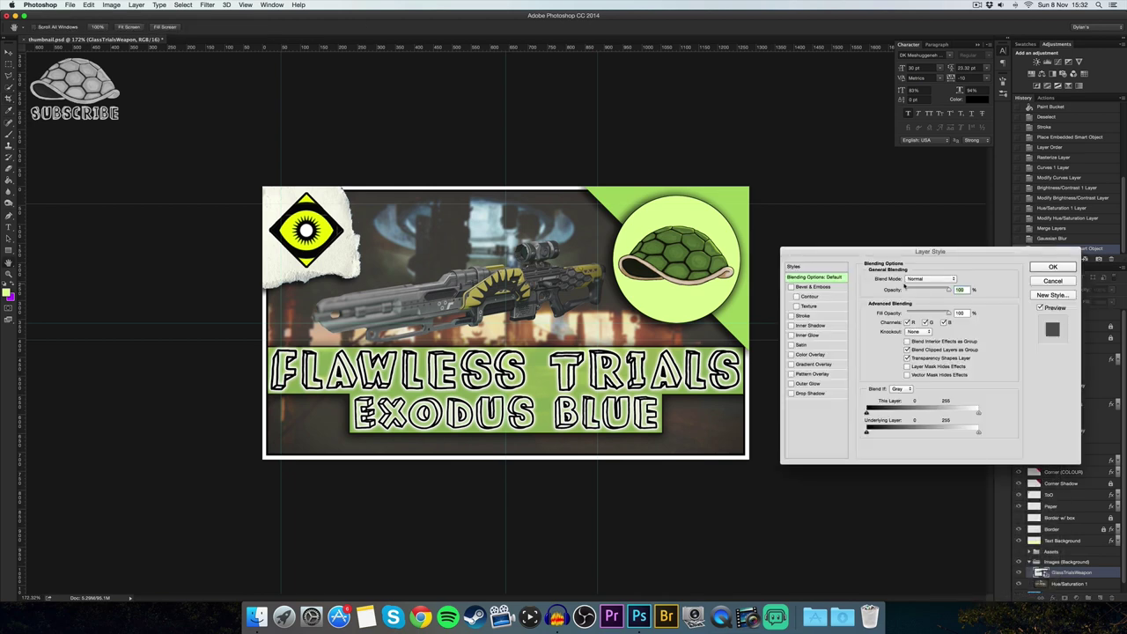
{"action": "left_click", "coordinate": [815, 267]}
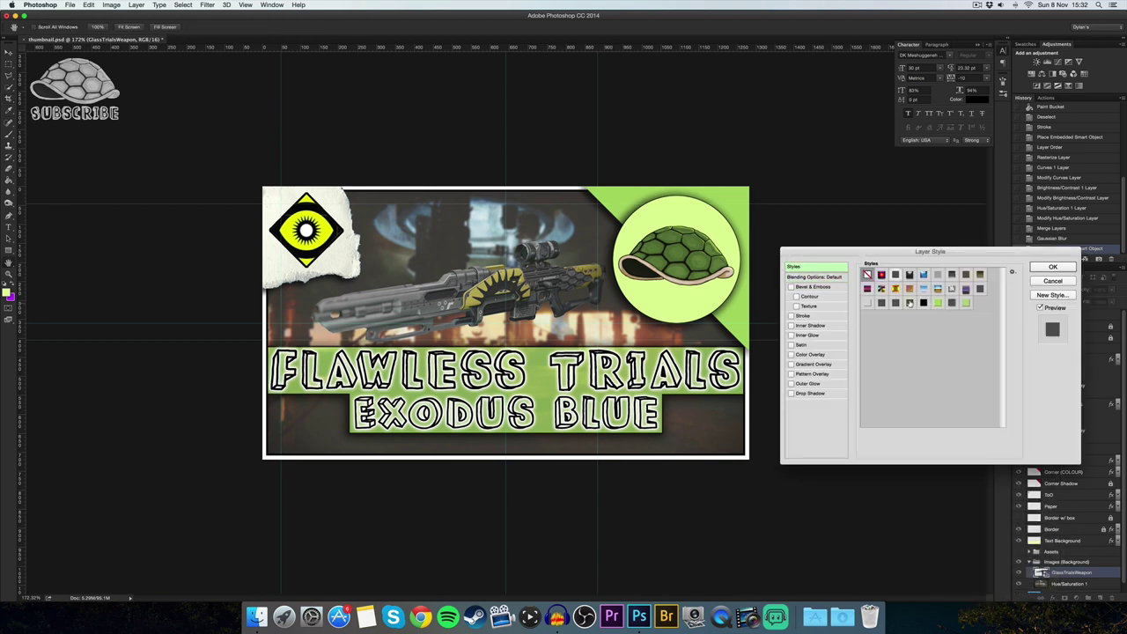
{"action": "left_click", "coordinate": [911, 304]}
{"action": "left_click", "coordinate": [1052, 267]}
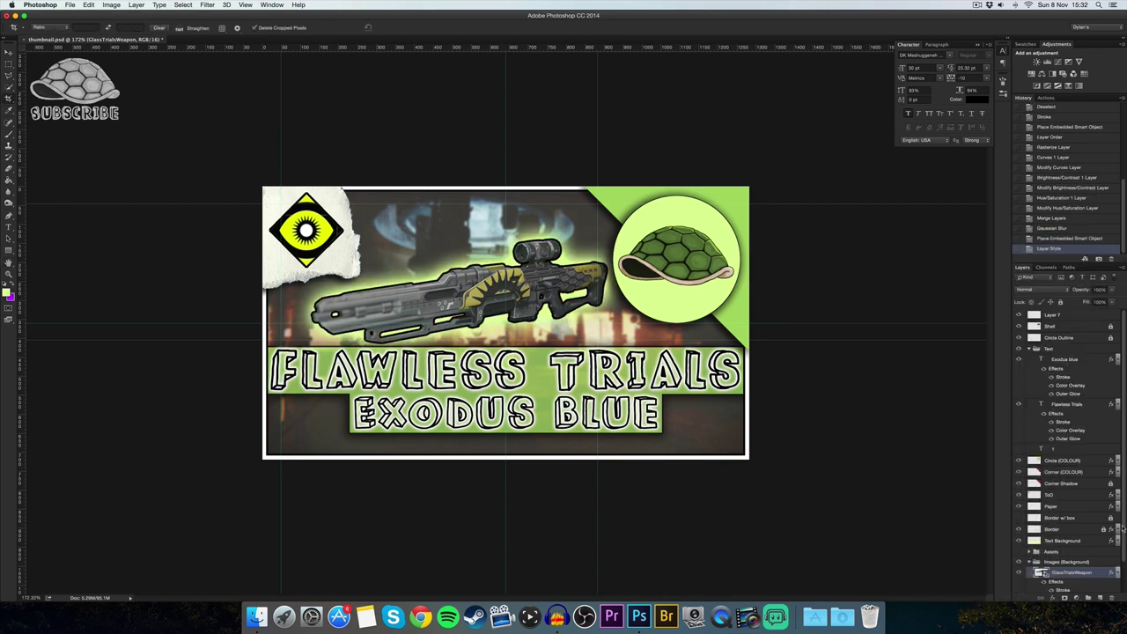
- Set the weapon layer's stroke size to 4 px, review its Outer Glow settings, and apply the layer style
{"action": "right_click", "coordinate": [1077, 573]}
{"action": "left_click", "coordinate": [979, 263]}
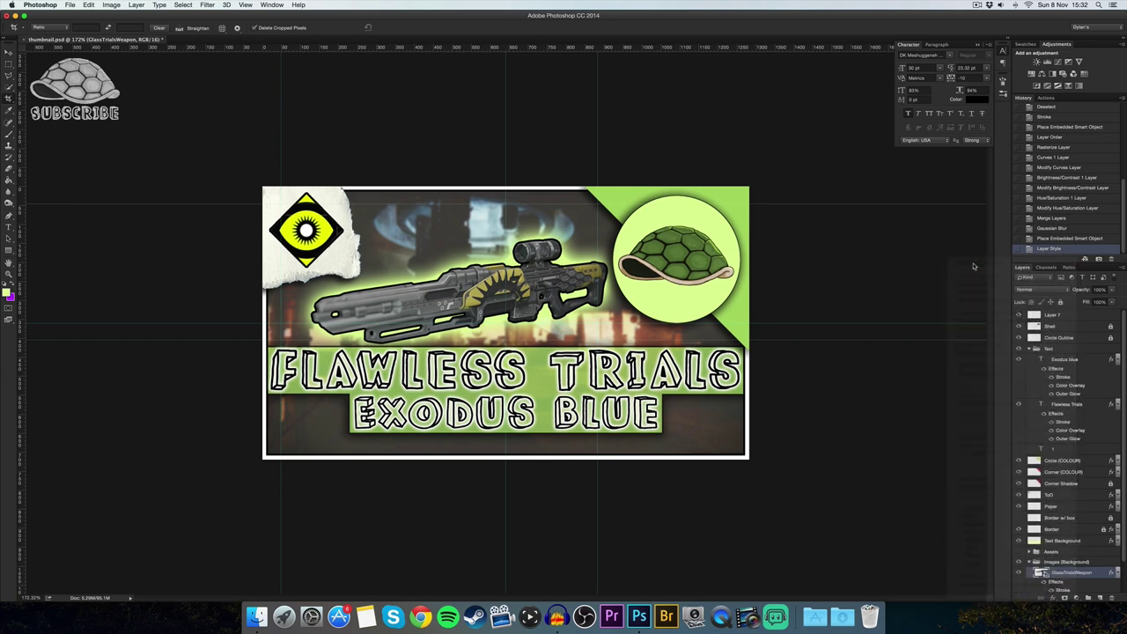
{"action": "left_click", "coordinate": [823, 316]}
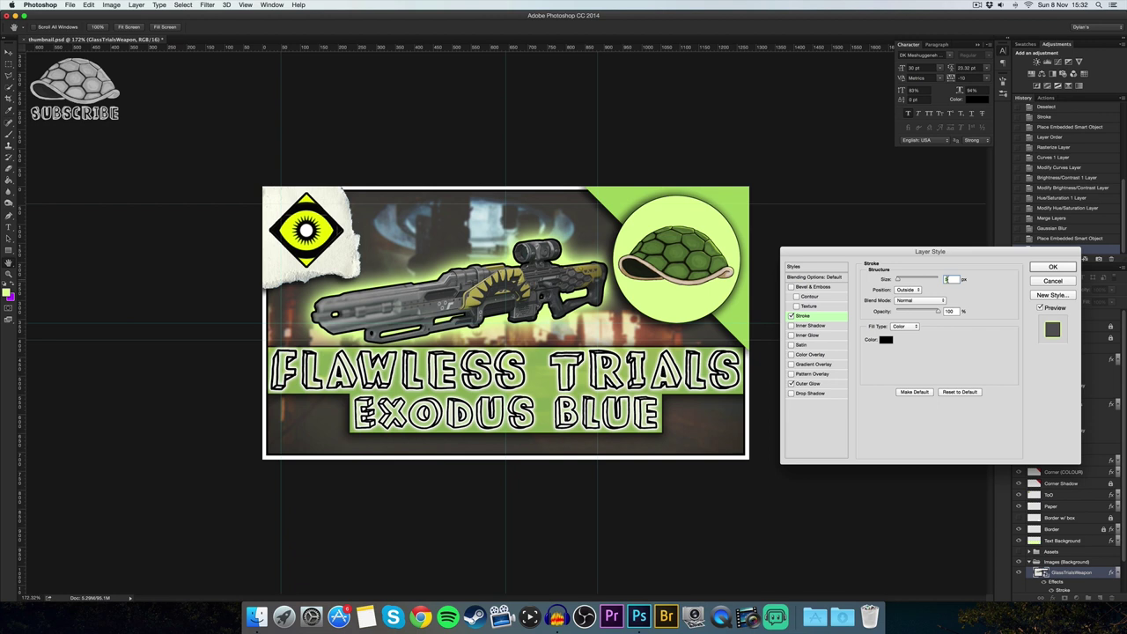
{"action": "type", "text": "4"}
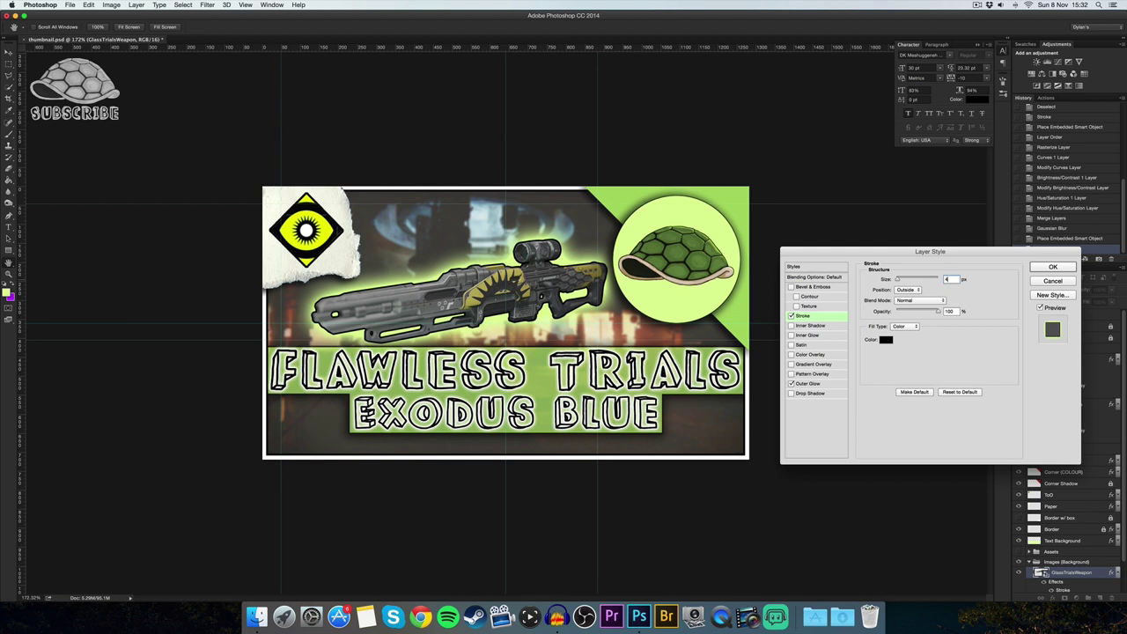
{"action": "left_click", "coordinate": [826, 385]}
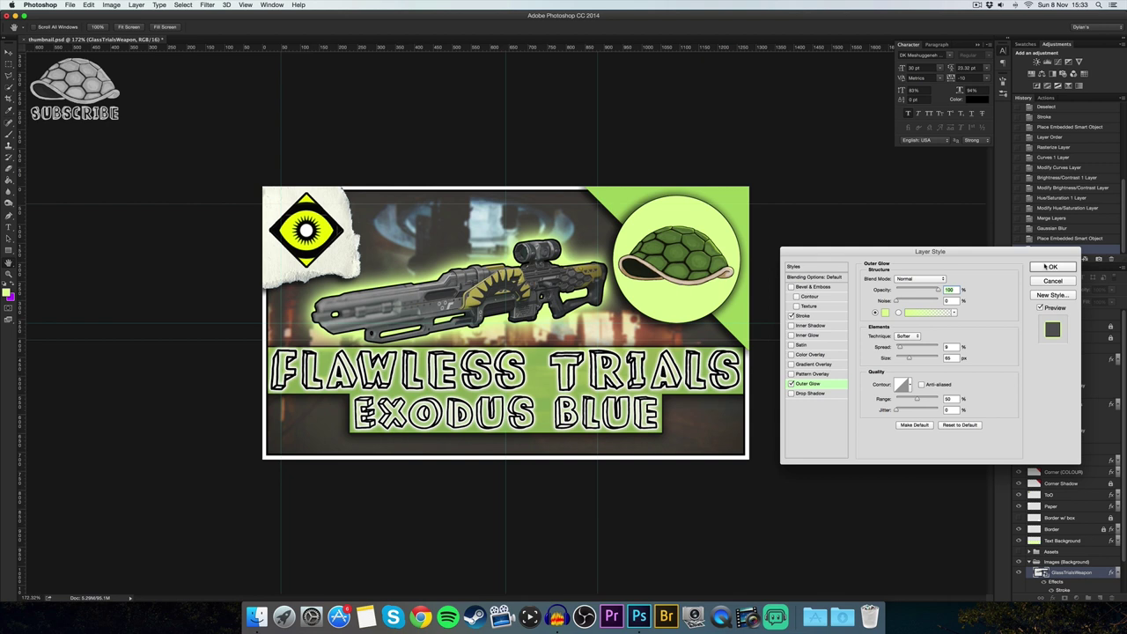
{"action": "left_click", "coordinate": [1045, 266]}
{"action": "key", "text": "c"}
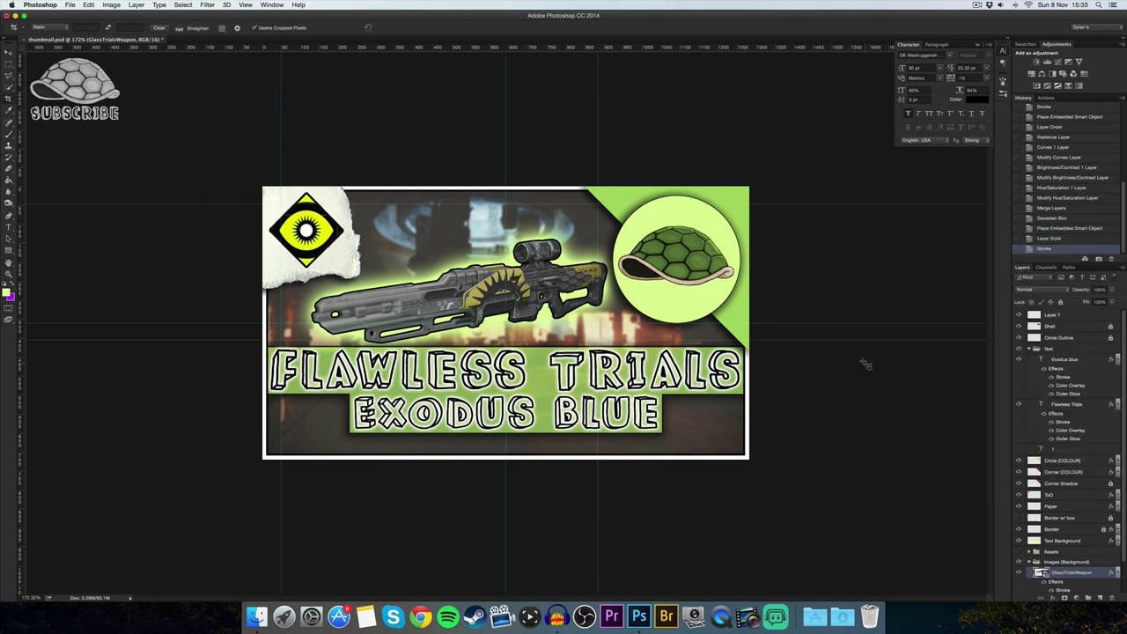
- Save the thumbnail as a progressive JPEG at maximum quality 12
{"action": "key", "text": "super+shift+s"}
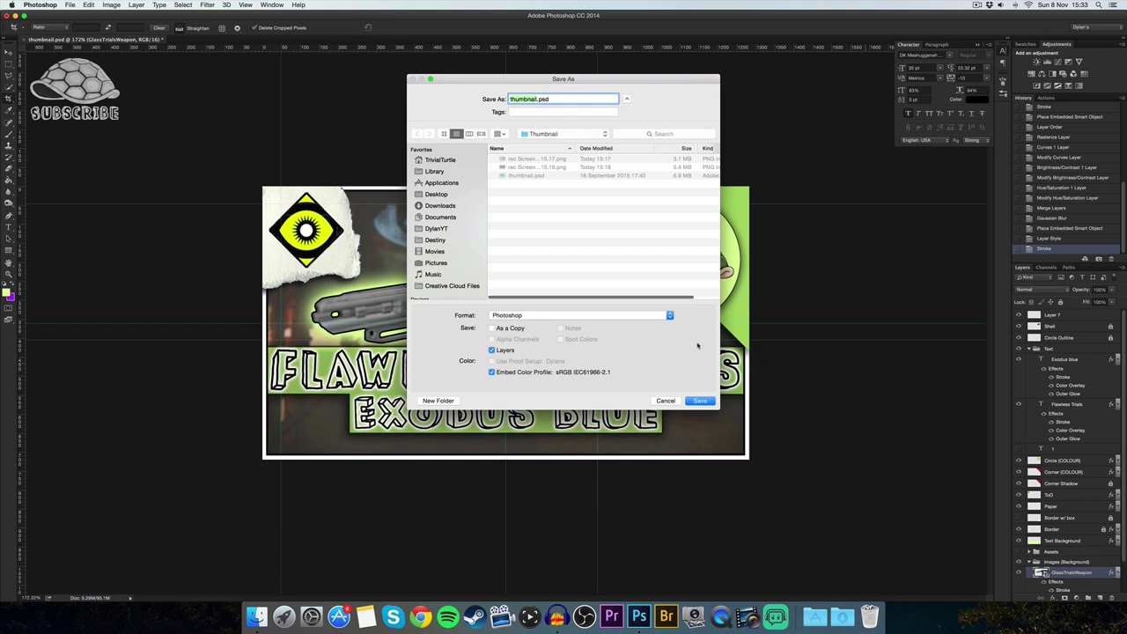
{"action": "left_click", "coordinate": [581, 315]}
{"action": "left_click", "coordinate": [590, 355]}
{"action": "key", "text": "Return"}
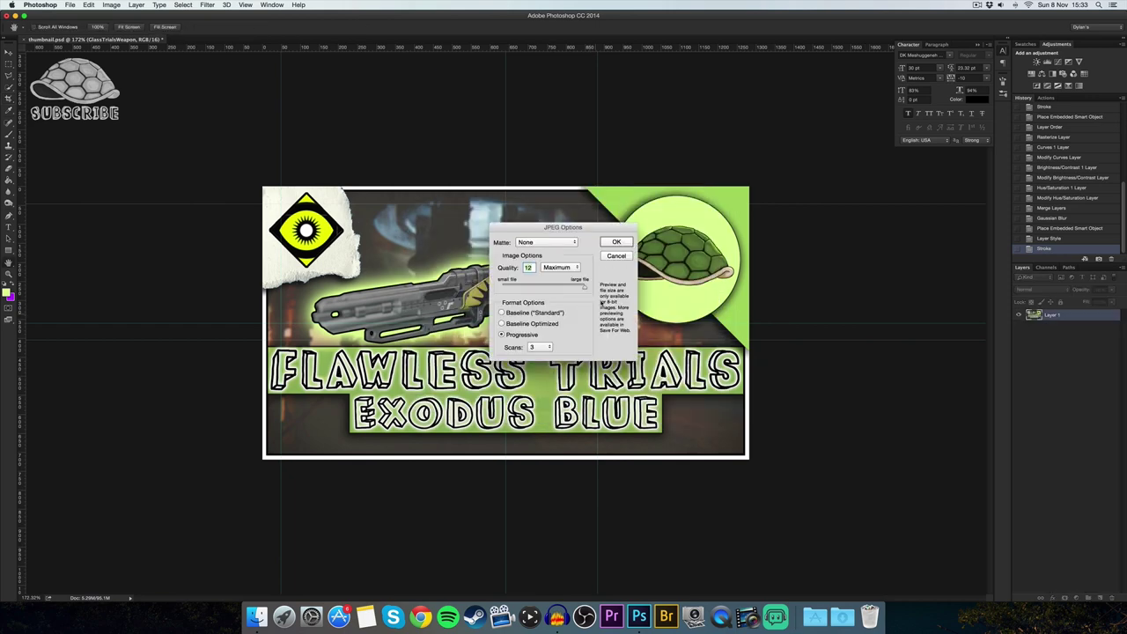
{"action": "left_click", "coordinate": [617, 241]}
{"action": "key", "text": "c"}
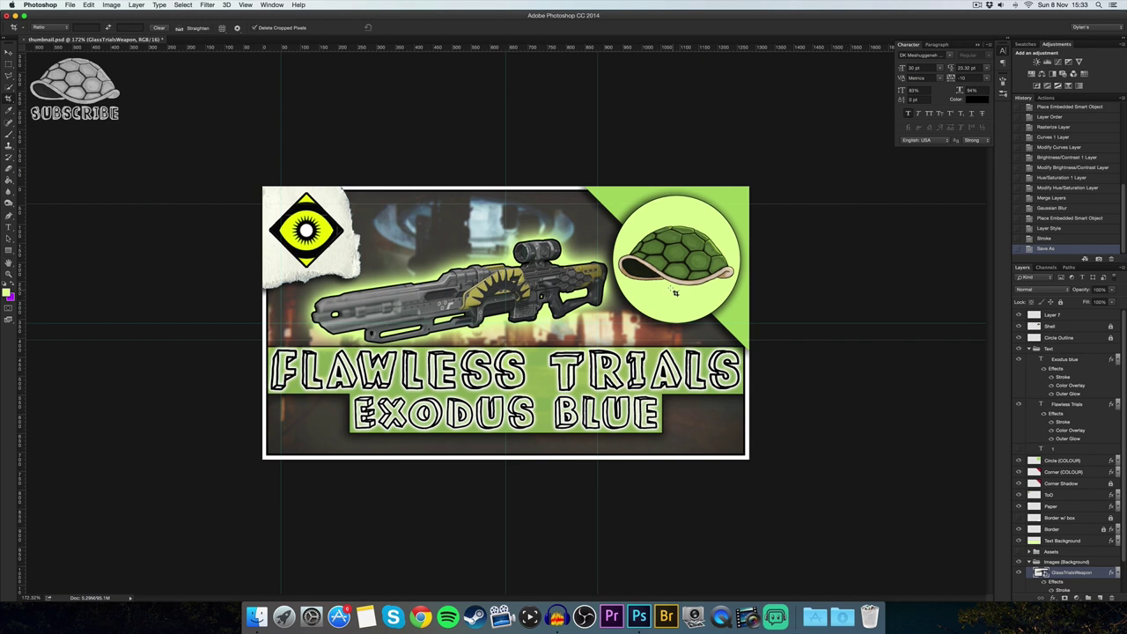
- Move the Text Background, Exodus blue and Flawless Trials layers together slightly down towards the thumbnail's lower border
{"action": "left_click", "coordinate": [1059, 541]}
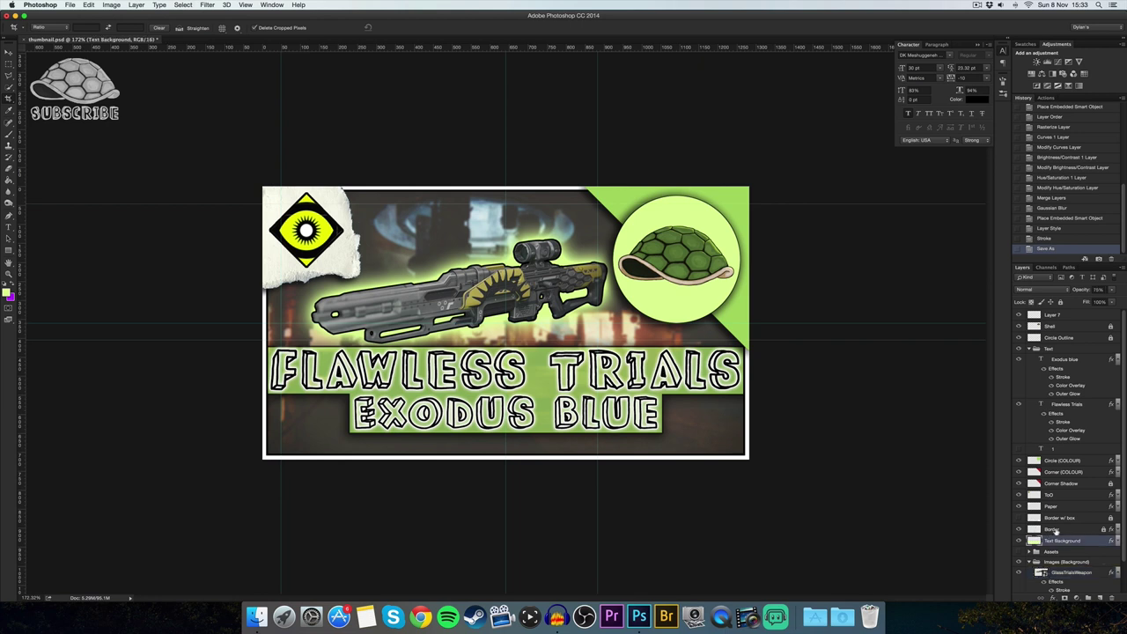
{"action": "left_click", "coordinate": [1057, 360], "text": "super"}
{"action": "left_click", "coordinate": [1055, 404], "text": "super"}
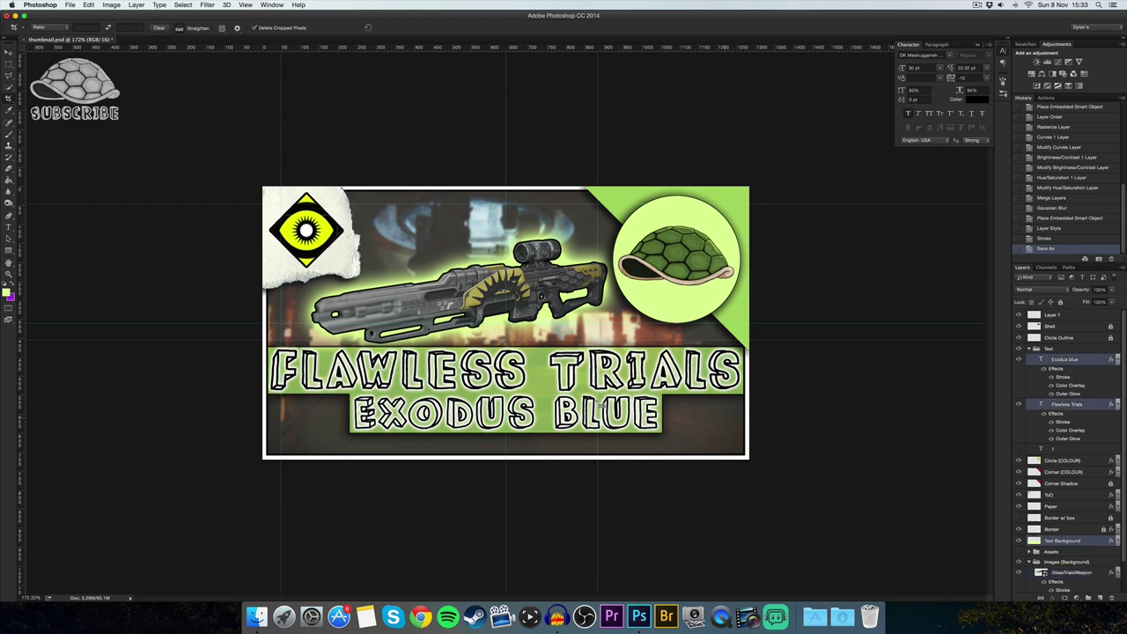
{"action": "key", "text": "v"}
{"action": "mouse_move", "coordinate": [560, 397]}
{"action": "left_mouse_down"}
{"action": "mouse_move", "coordinate": [571, 402]}
{"action": "mouse_move", "coordinate": [562, 408]}
{"action": "left_mouse_up"}
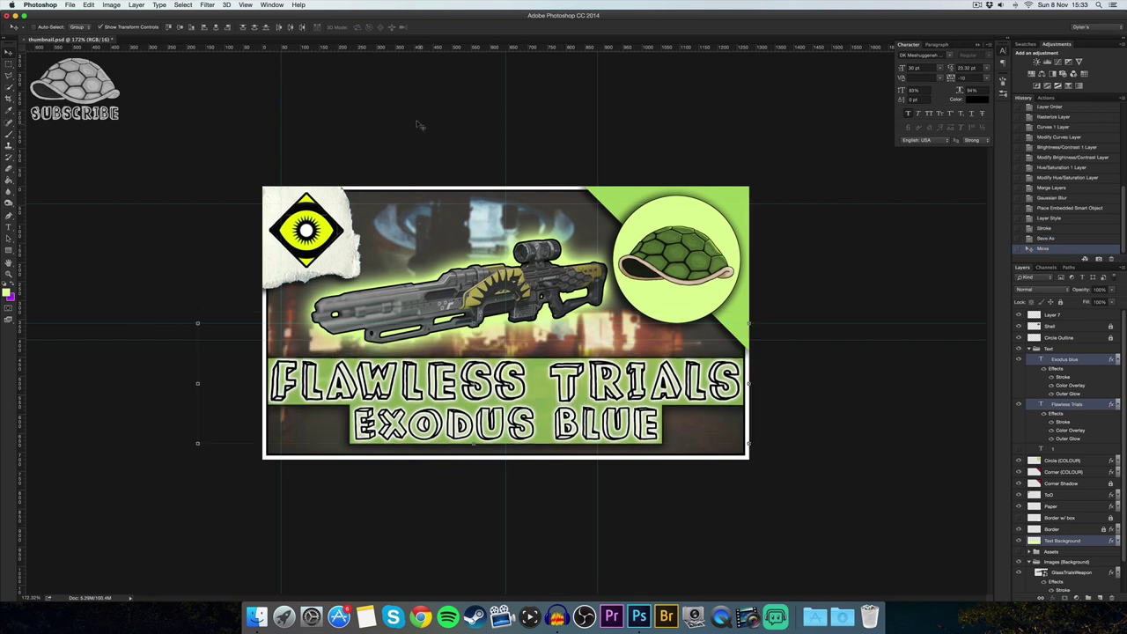